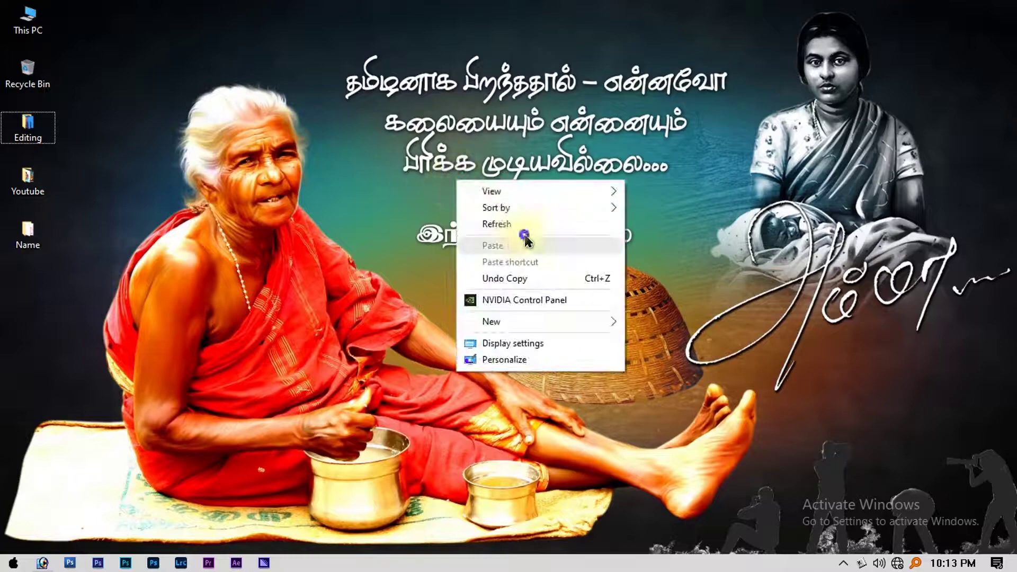
# Step: Preview the DSC_7430 JPEG photo from the Editing folder, checking the chin and shirt
pyautogui.click(508, 225)
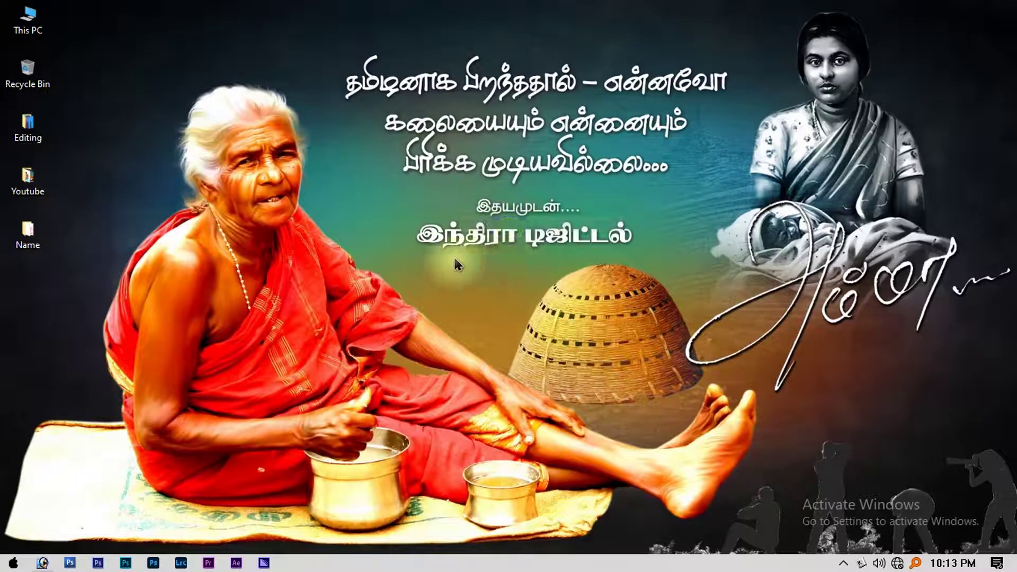
pyautogui.doubleClick(40, 124)
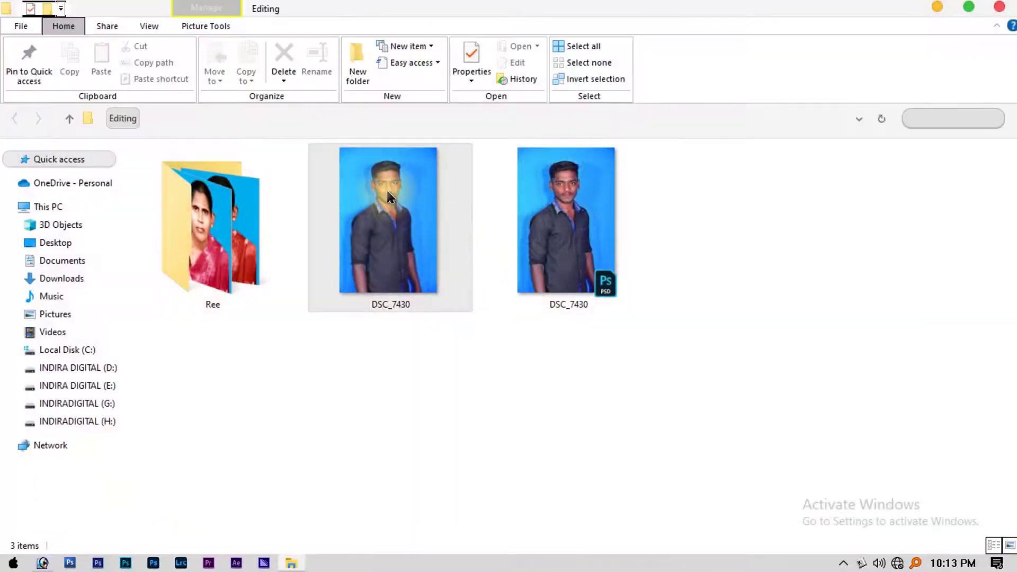
pyautogui.doubleClick(391, 207)
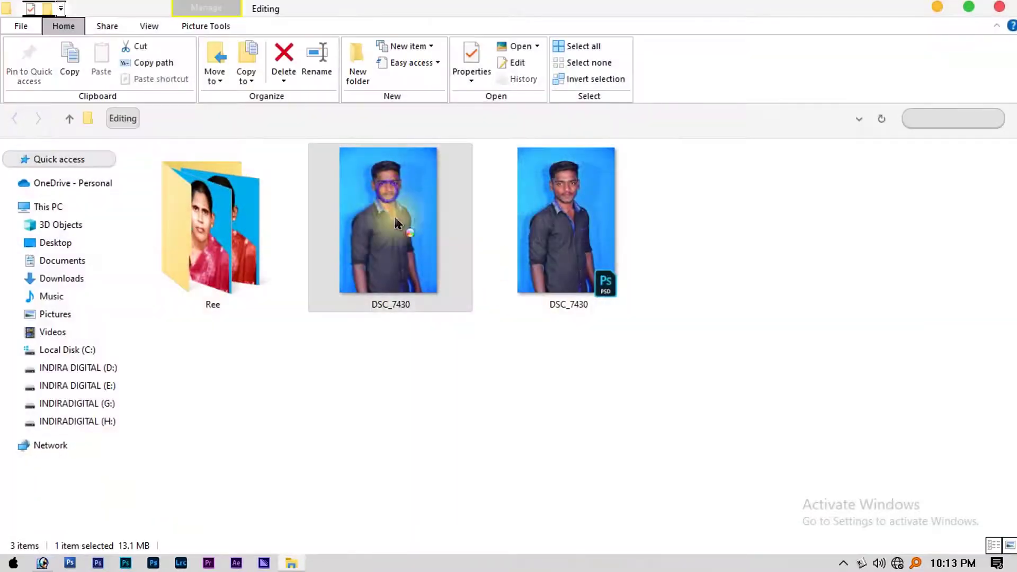
pyautogui.scroll(3, 523, 113)
pyautogui.scroll(2, 552, 327)
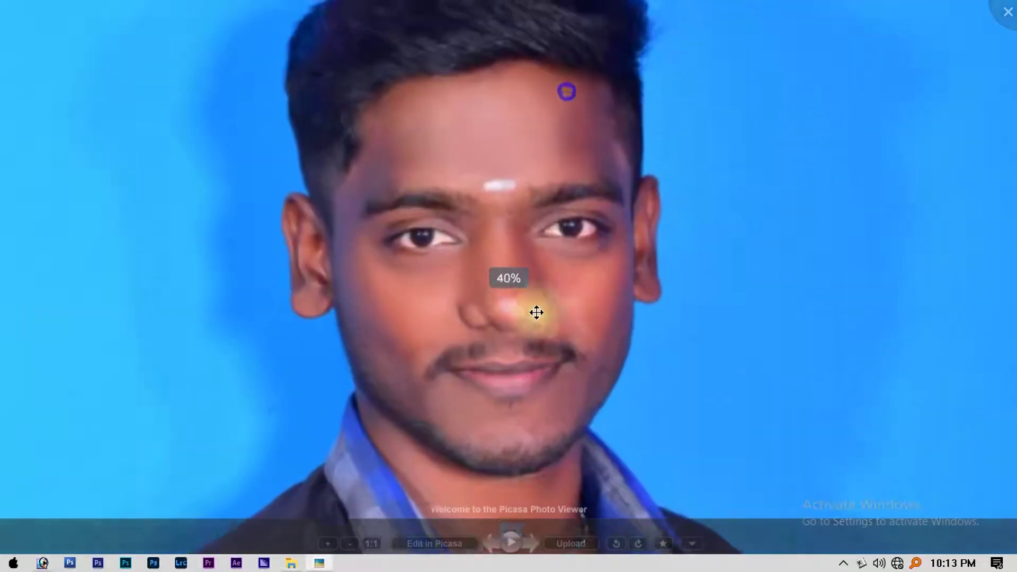
pyautogui.scroll(2, 519, 293)
pyautogui.scroll(-1, 499, 264)
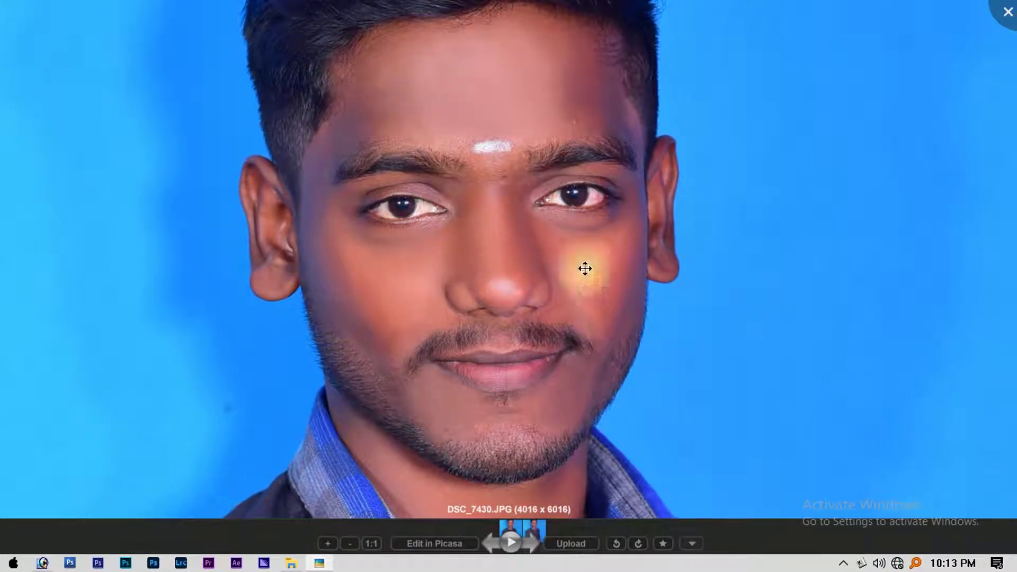
pyautogui.moveTo(493, 436); pyautogui.dragTo(479, 355)
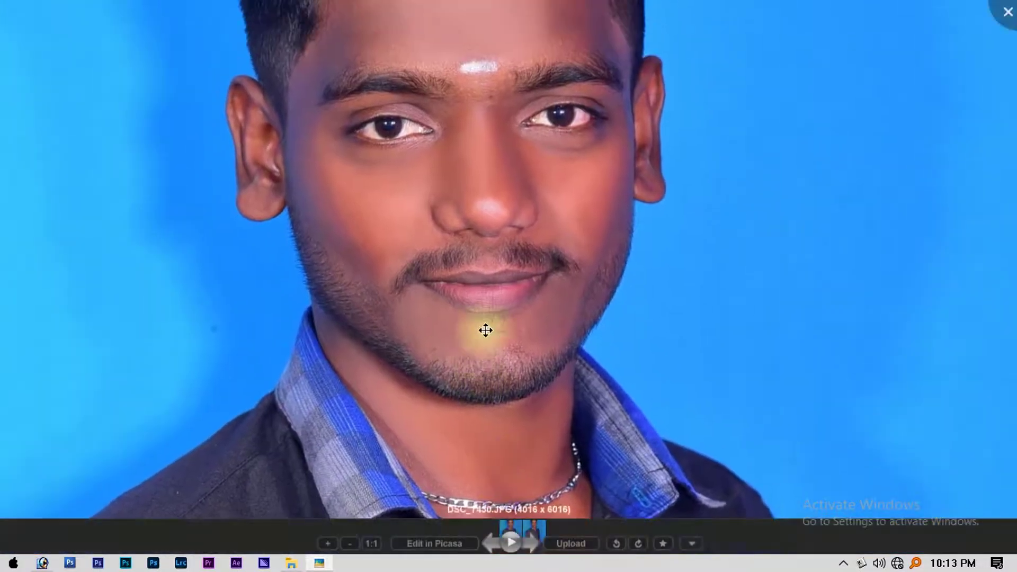
pyautogui.scroll(-3, 485, 331)
pyautogui.scroll(3, 486, 330)
pyautogui.scroll(-3, 486, 330)
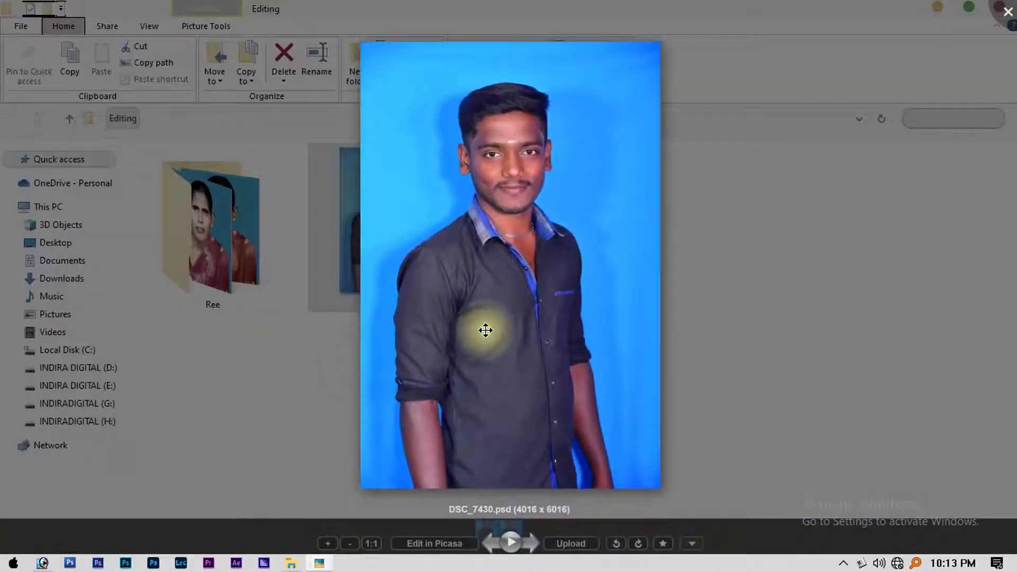
pyautogui.click(828, 320)
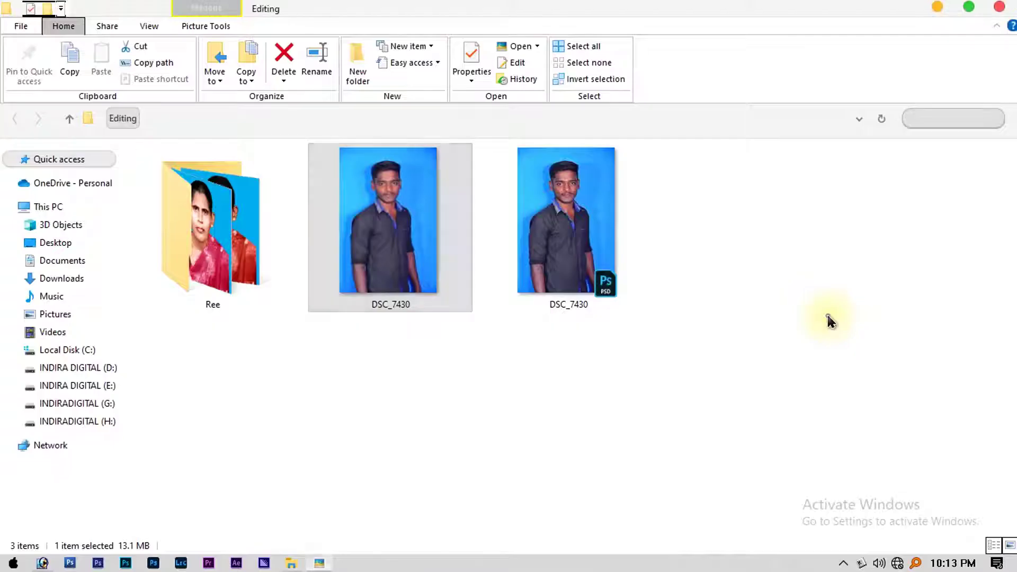
# Step: View the DSC_7430 PSD file alongside the JPEG, then close the viewer and folder
pyautogui.doubleClick(564, 207)
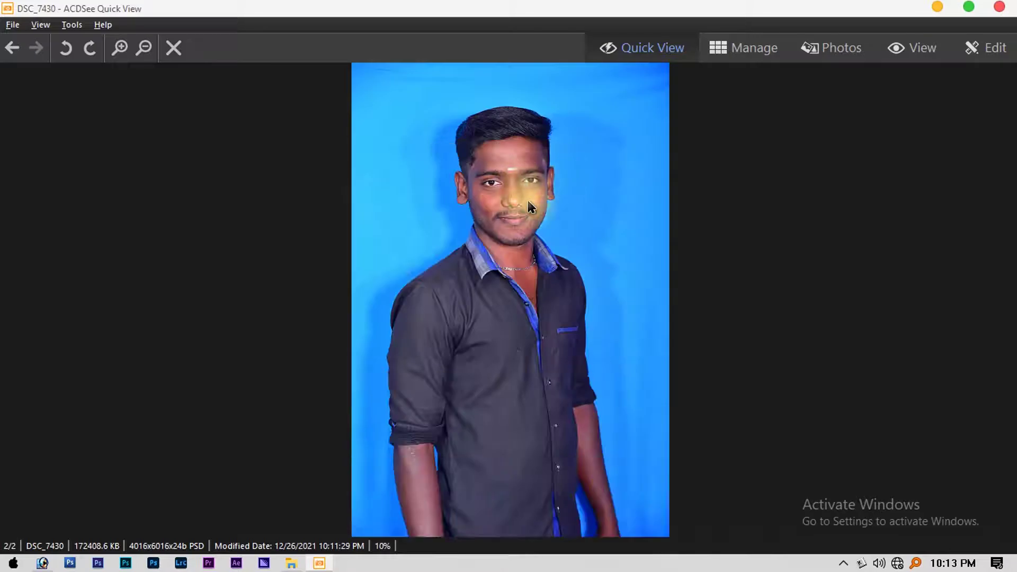
pyautogui.press('Left')
pyautogui.scroll(2, 530, 206)
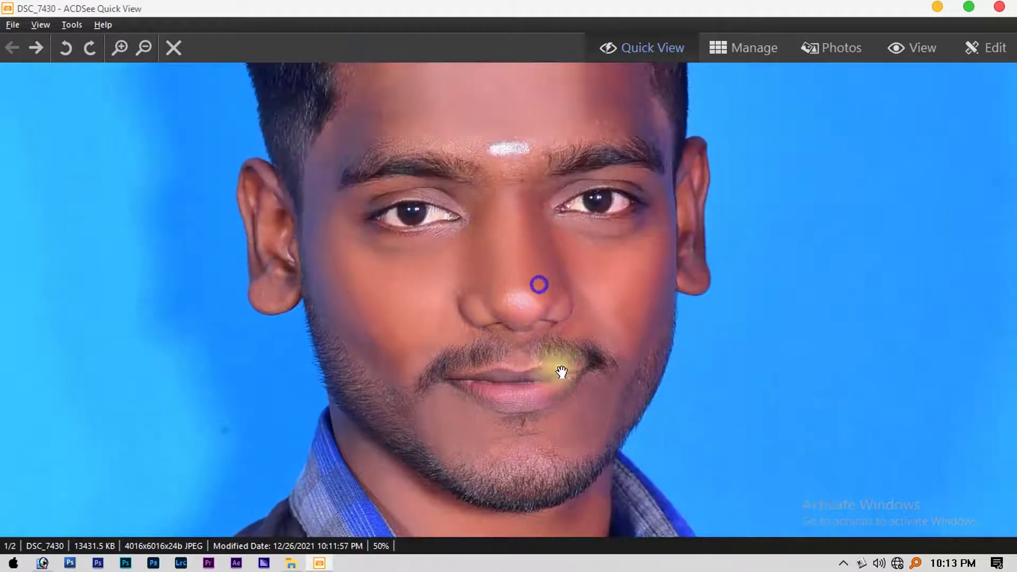
pyautogui.hotkey('alt', 'F4')
pyautogui.hotkey('alt', 'F4')
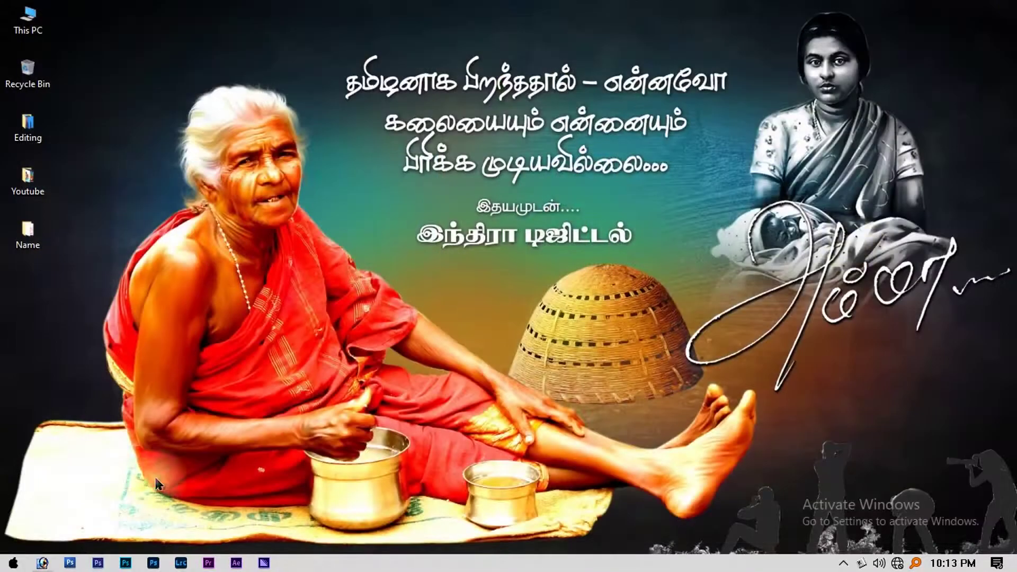
# Step: Launch Photoshop and open DSC_7430 in full-screen mode, zoomed in on the face
pyautogui.click(42, 563)
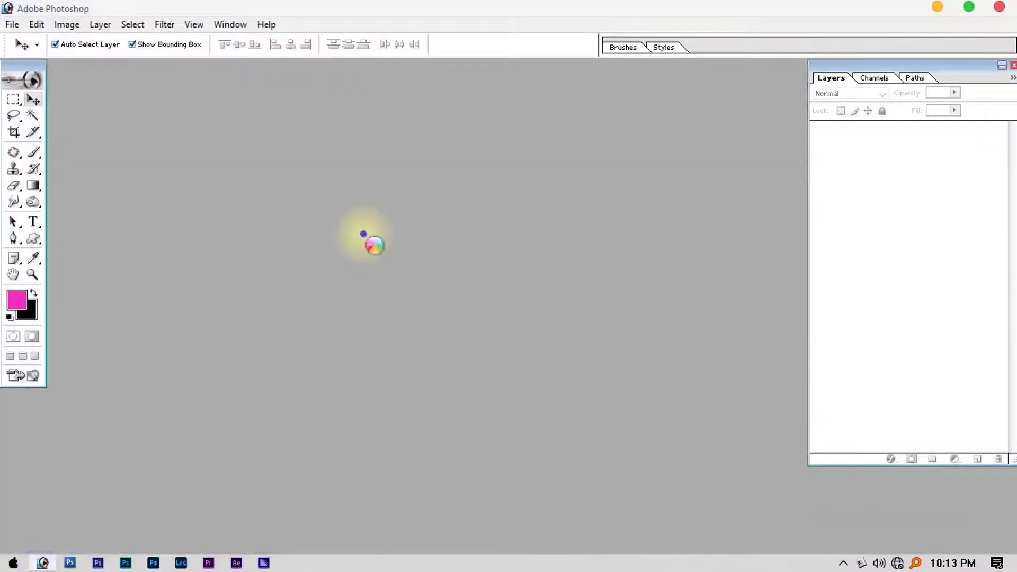
pyautogui.hotkey('ctrl', 'o')
pyautogui.doubleClick(386, 127)
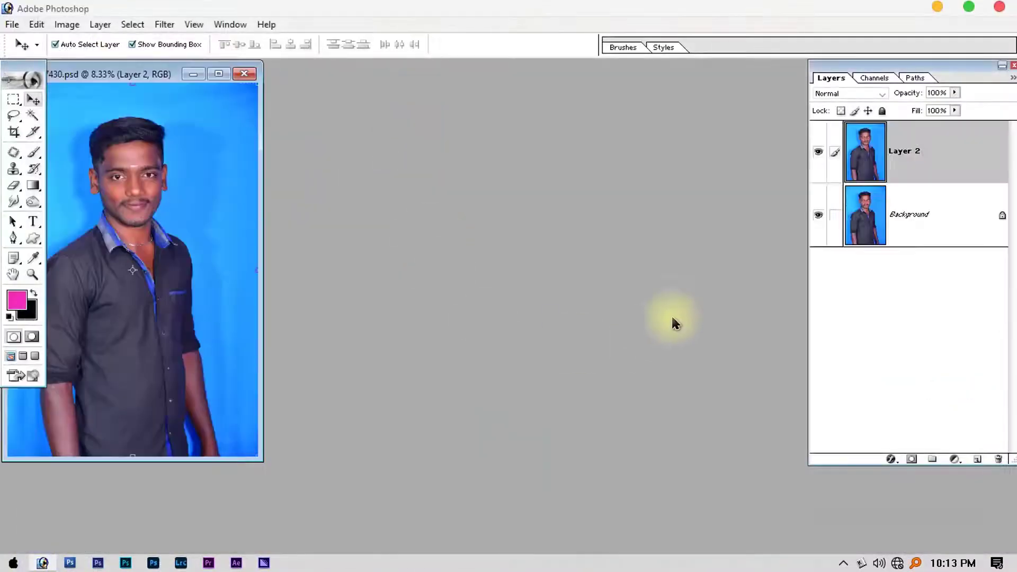
pyautogui.press('f')
pyautogui.hotkey('ctrl', '+')
pyautogui.hotkey('ctrl', '+')
pyautogui.hotkey('ctrl', '+')
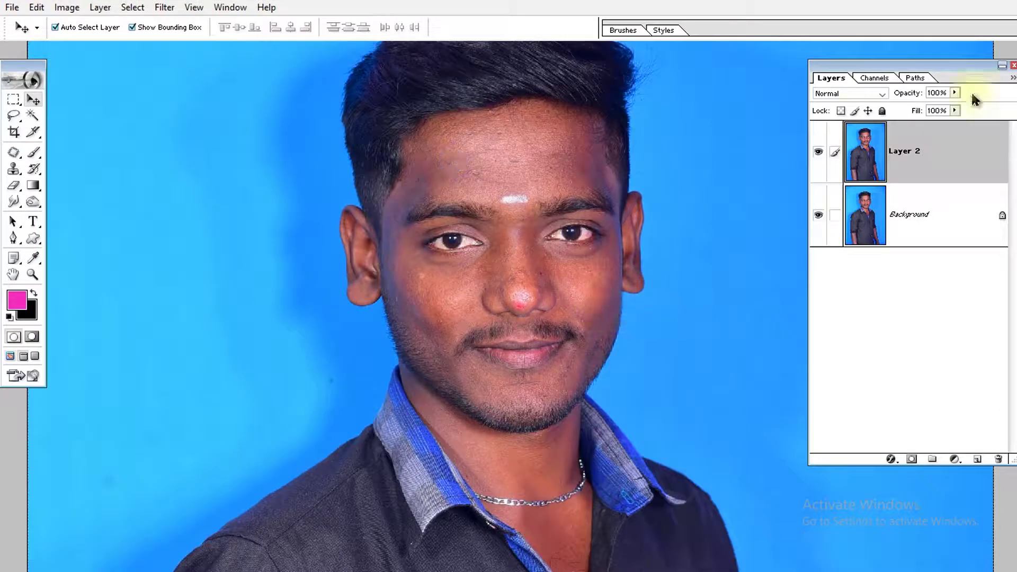
# Step: Compare retouched Layer 2 against the original skin, then delete the Background layer
pyautogui.click(818, 152)
pyautogui.click(818, 152)
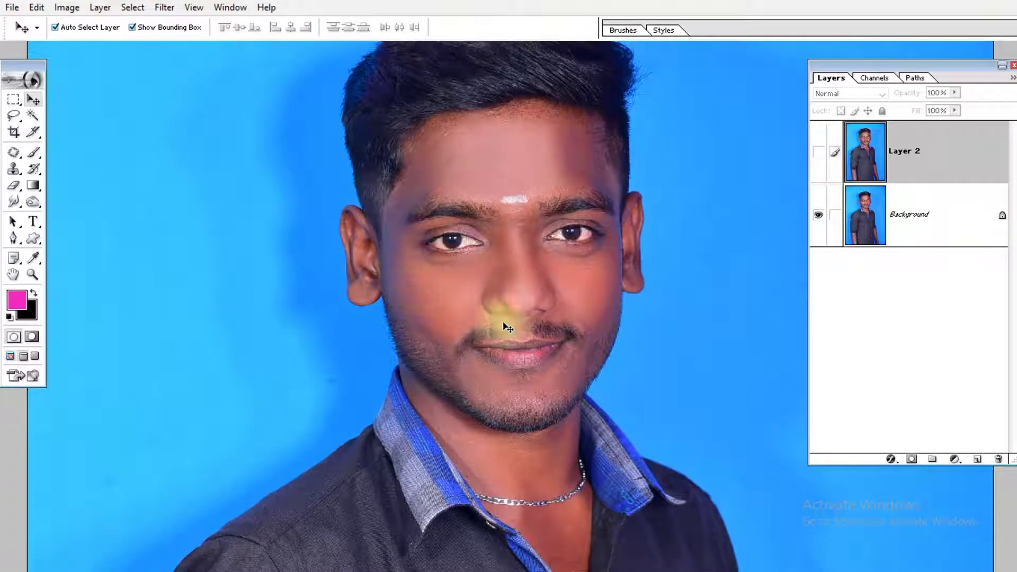
pyautogui.click(818, 152)
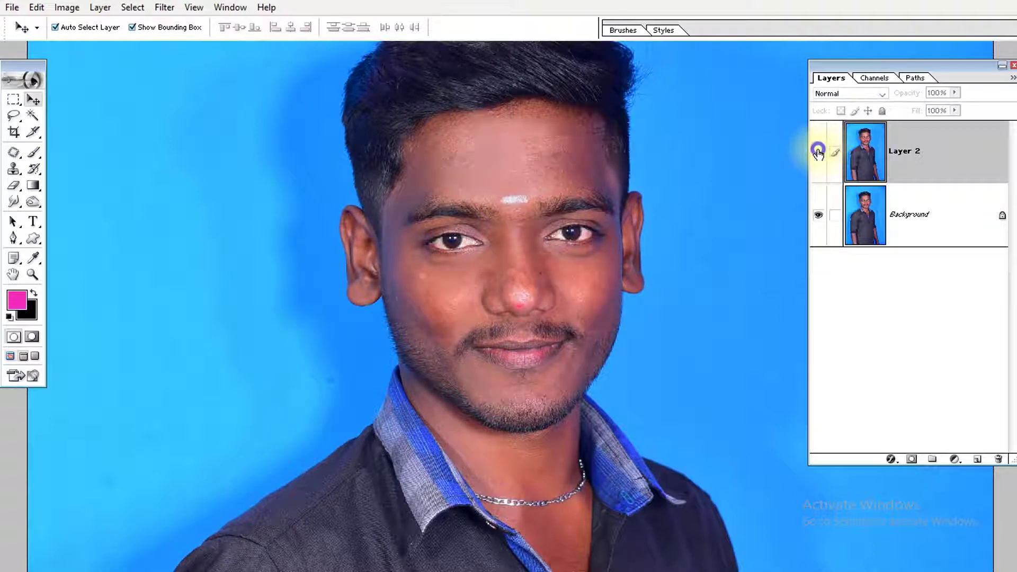
pyautogui.click(819, 153)
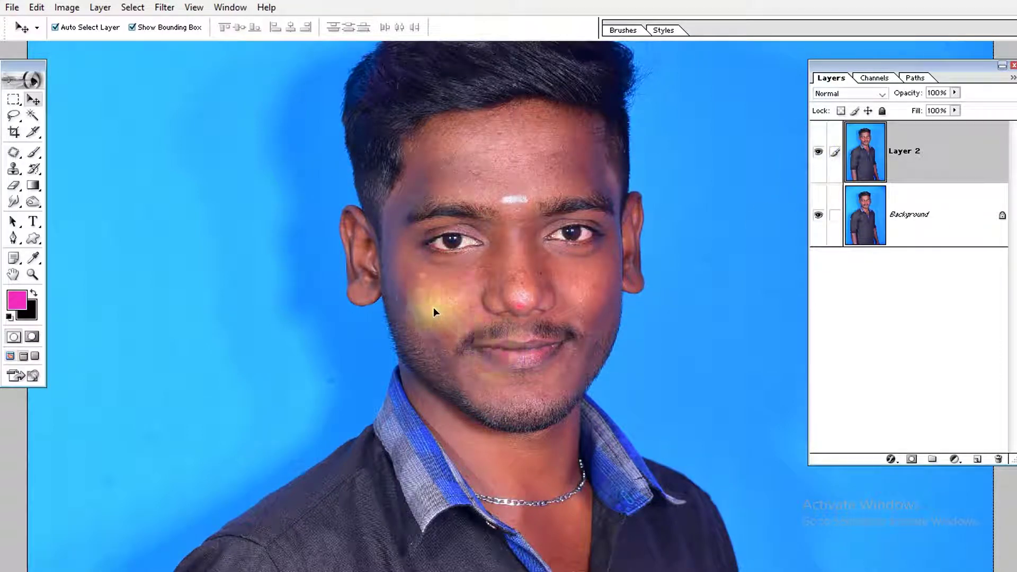
pyautogui.click(817, 154)
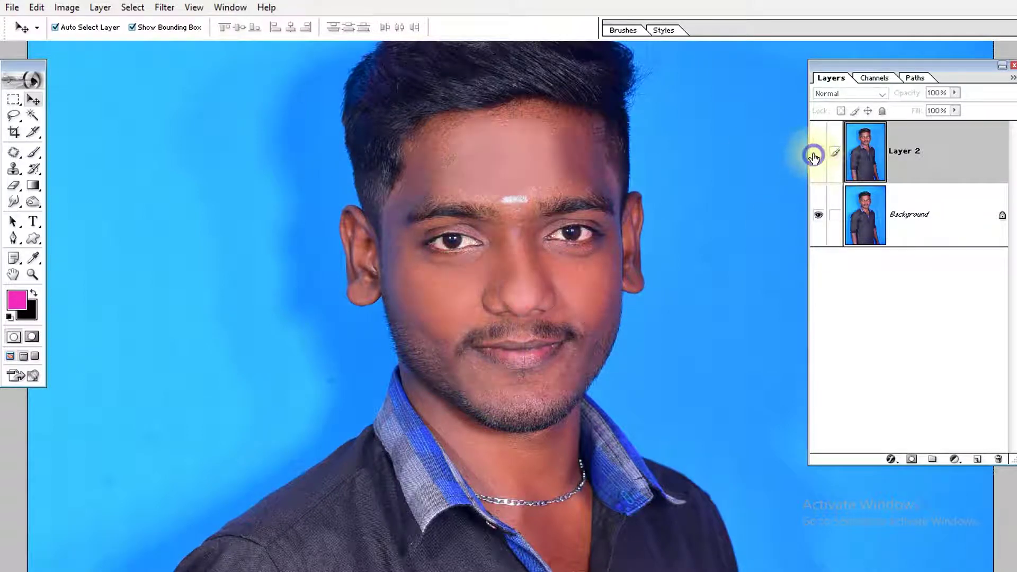
pyautogui.click(816, 154)
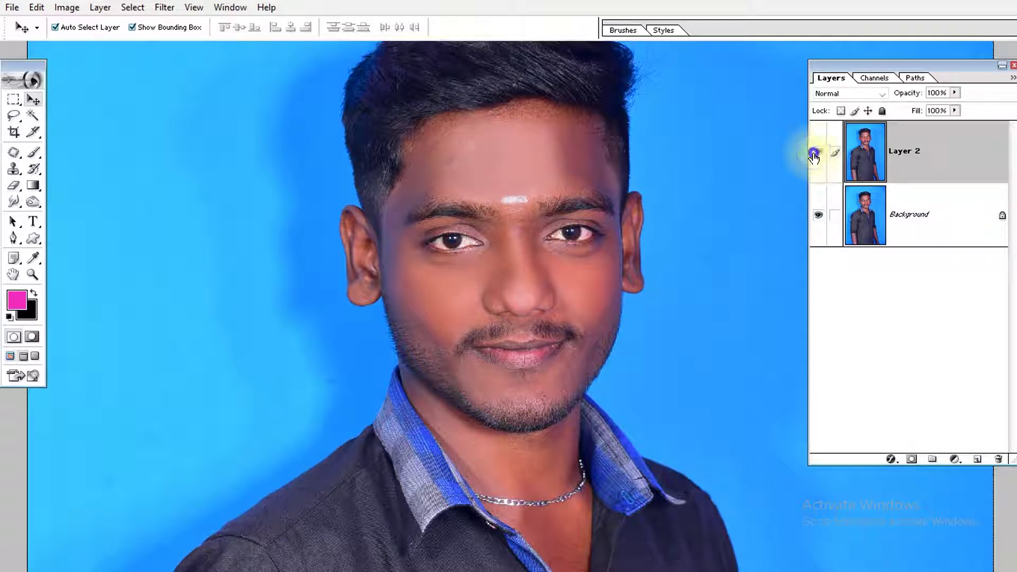
pyautogui.click(816, 154)
pyautogui.click(910, 228)
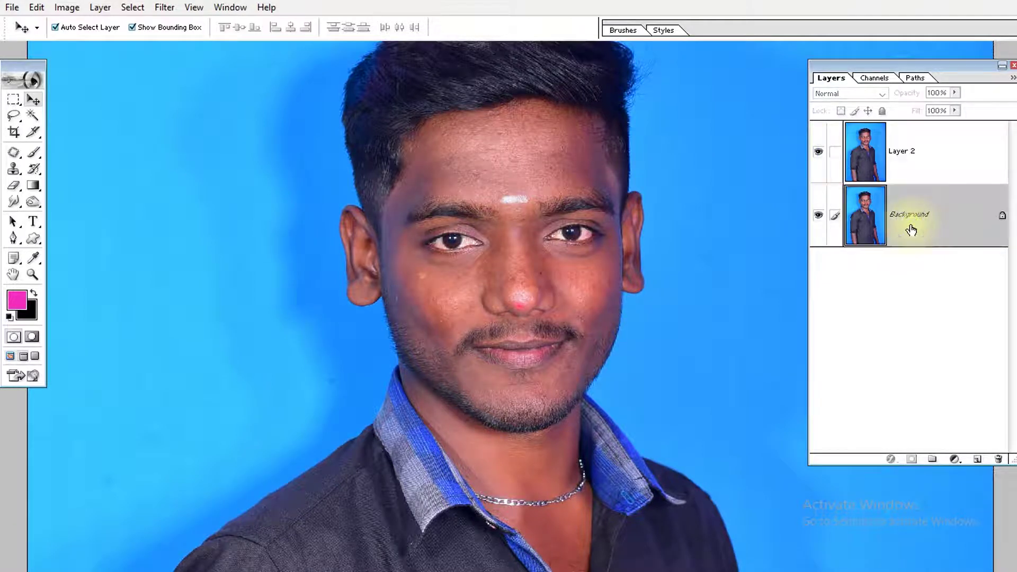
pyautogui.press('Delete')
# Step: Duplicate the BG layer, rename the copy 'Skin', and zoom in on the face
pyautogui.click(911, 154)
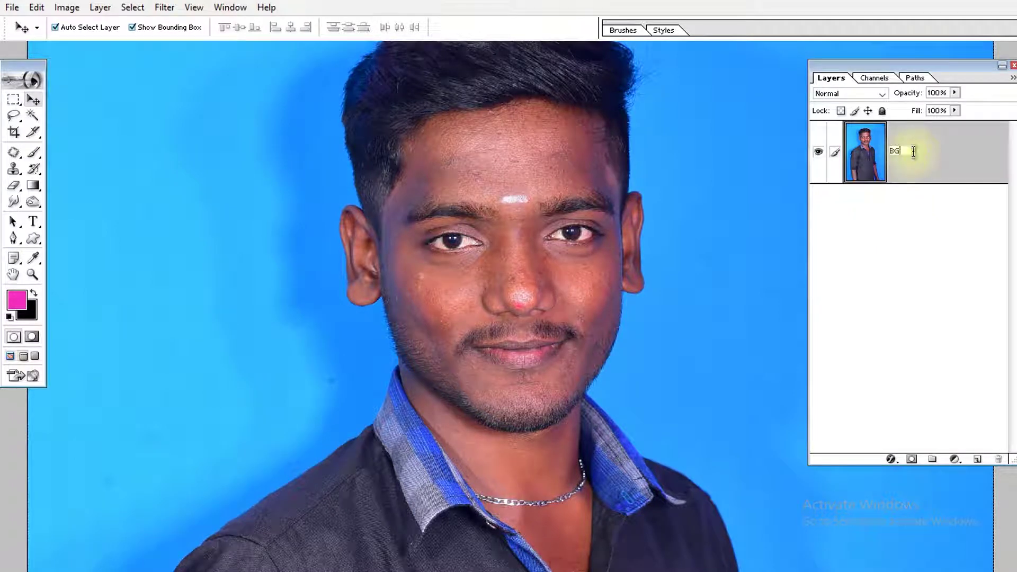
pyautogui.hotkey('ctrl', 'j')
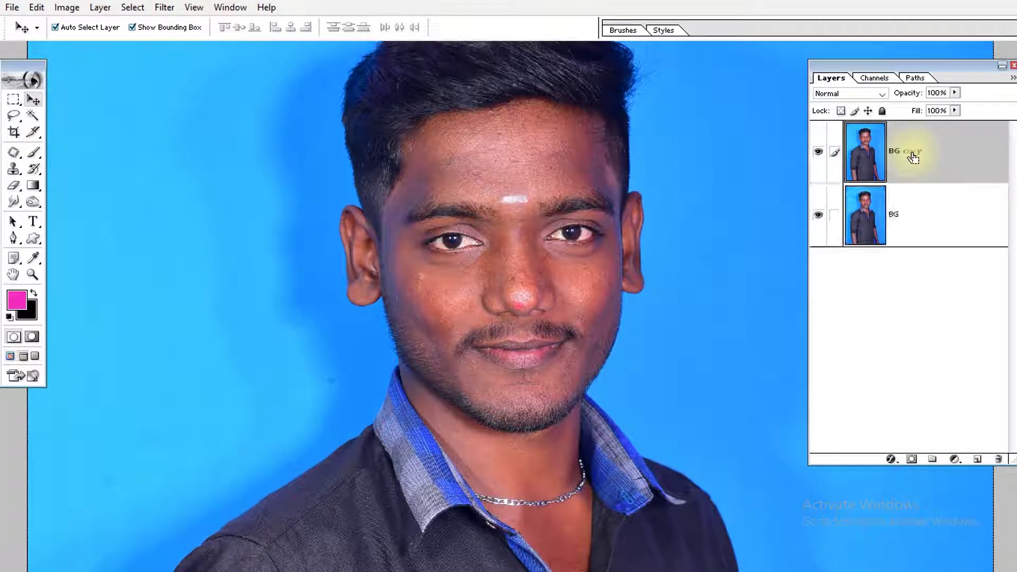
pyautogui.doubleClick(910, 153)
pyautogui.write('kin')
pyautogui.press('Return')
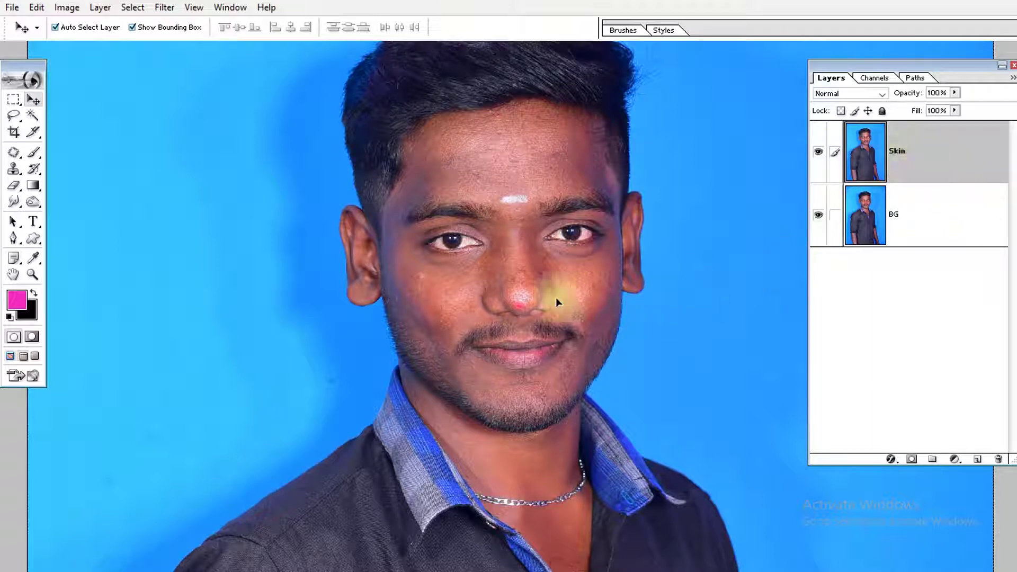
pyautogui.hotkey('ctrl', '+')
pyautogui.scroll(2, 527, 325)
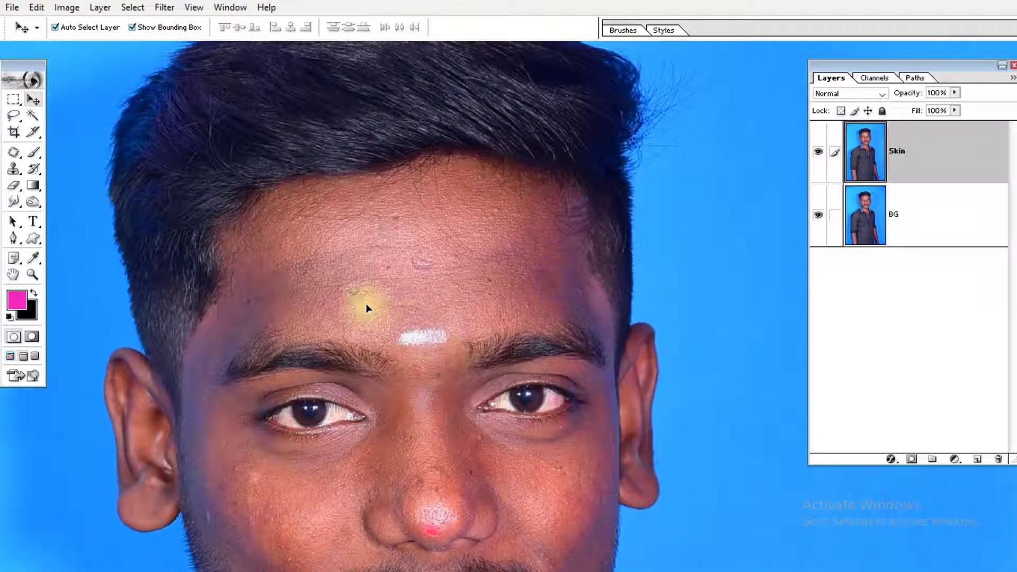
# Step: Choose the Clone Stamp tool and pick the 300 px soft brush, with the forehead in close view
pyautogui.click(14, 168)
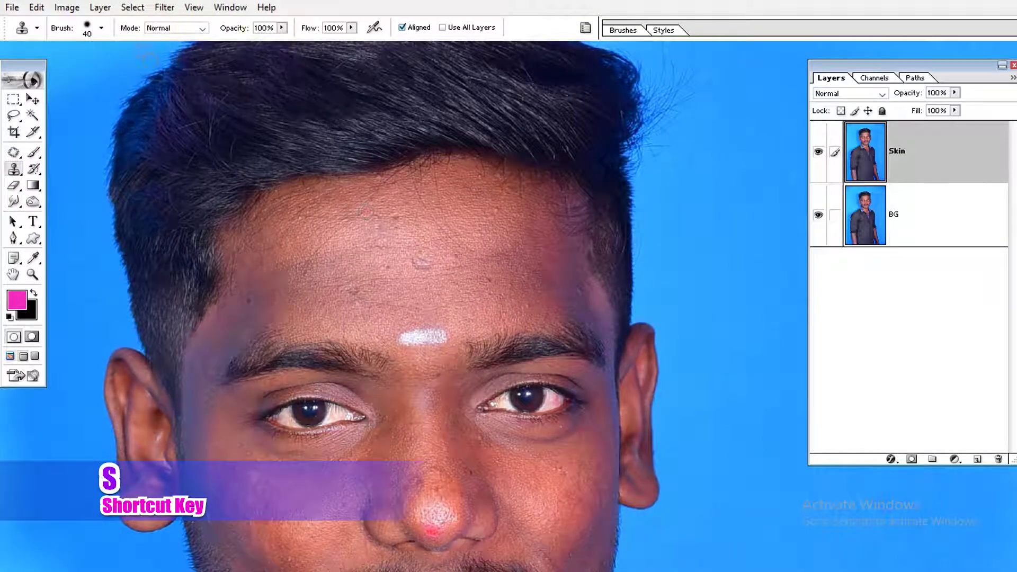
pyautogui.moveTo(159, 114); pyautogui.dragTo(517, 424)
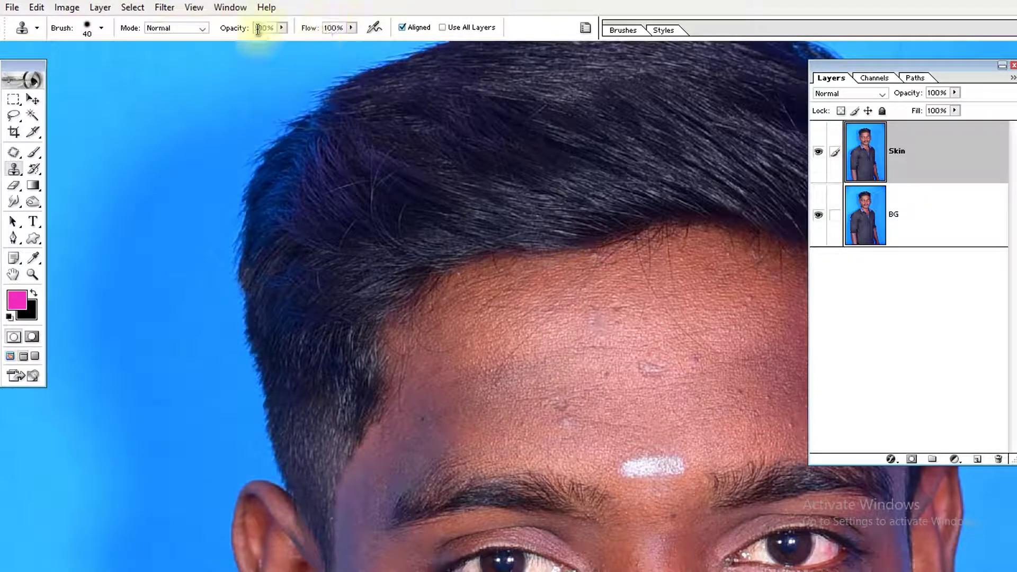
pyautogui.click(94, 29)
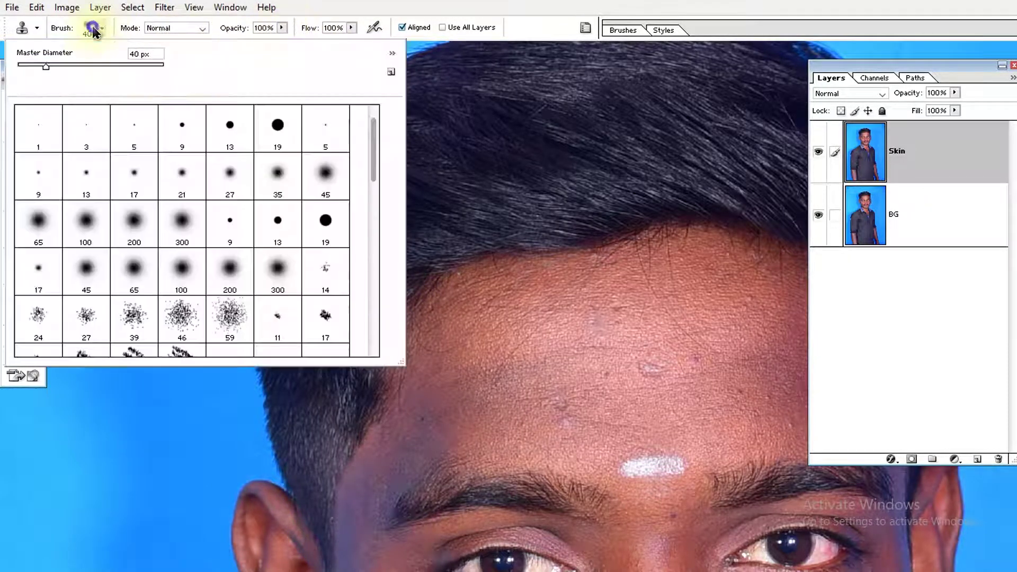
pyautogui.scroll(-1, 207, 227)
pyautogui.scroll(-1, 212, 231)
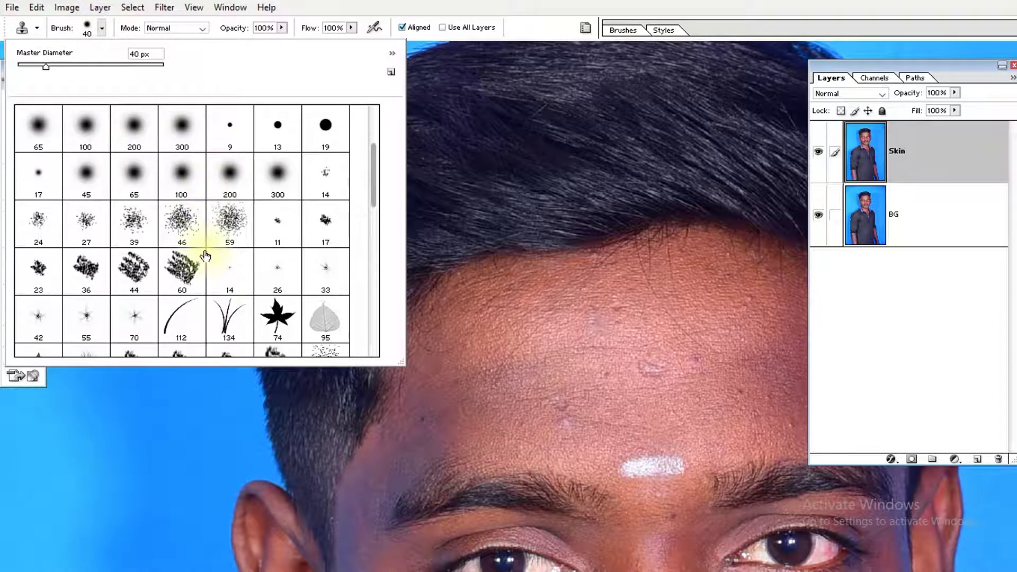
pyautogui.scroll(-2, 205, 284)
pyautogui.scroll(-1, 204, 273)
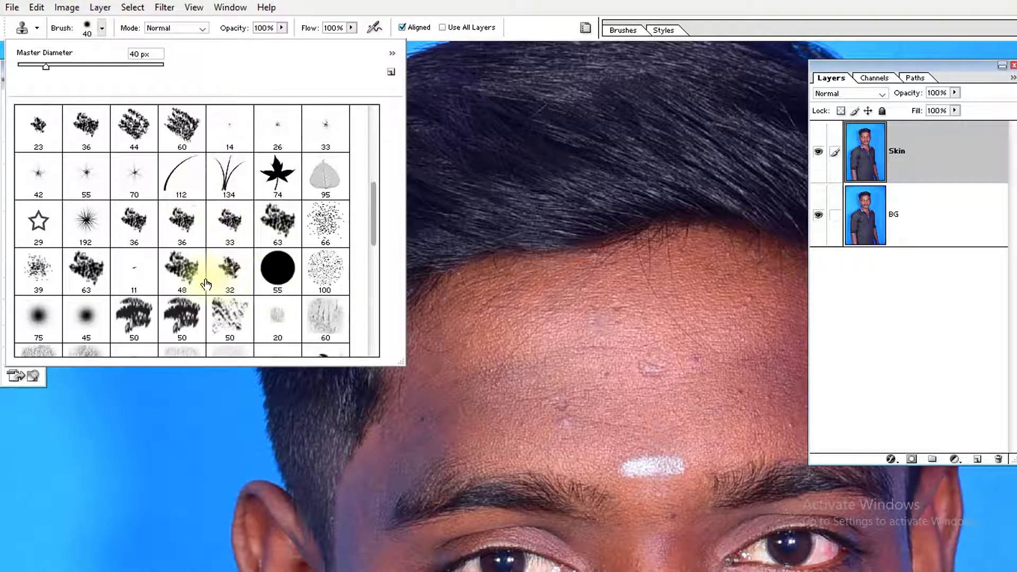
pyautogui.scroll(-1, 153, 291)
pyautogui.scroll(1, 136, 245)
pyautogui.scroll(5, 192, 238)
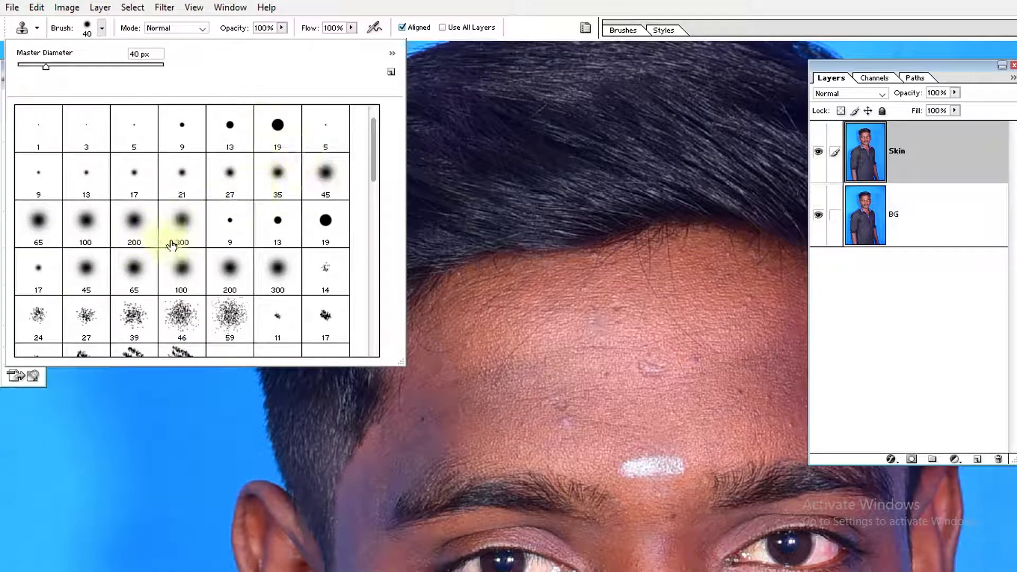
pyautogui.click(191, 232)
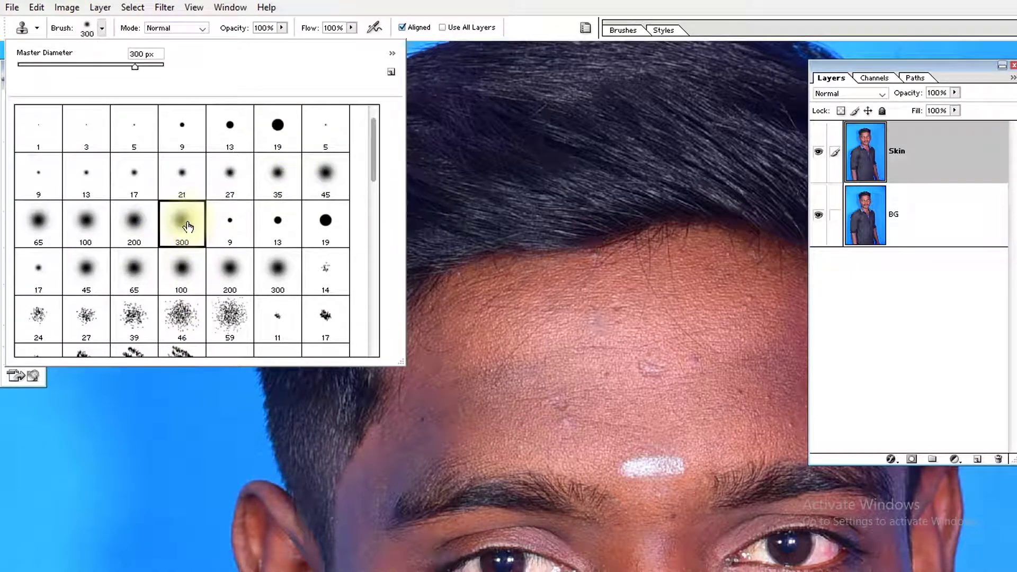
pyautogui.press('Return')
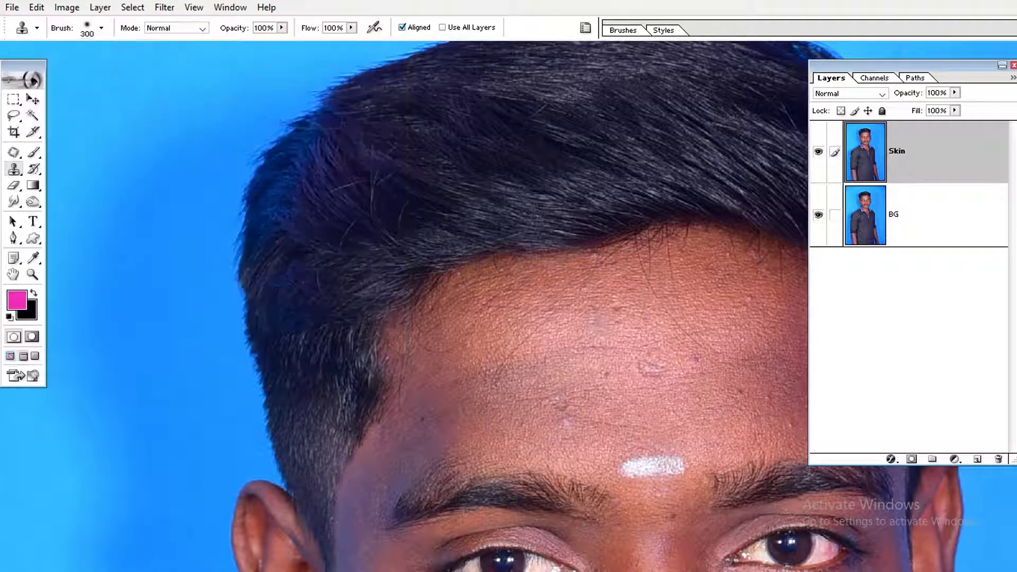
pyautogui.click(236, 8)
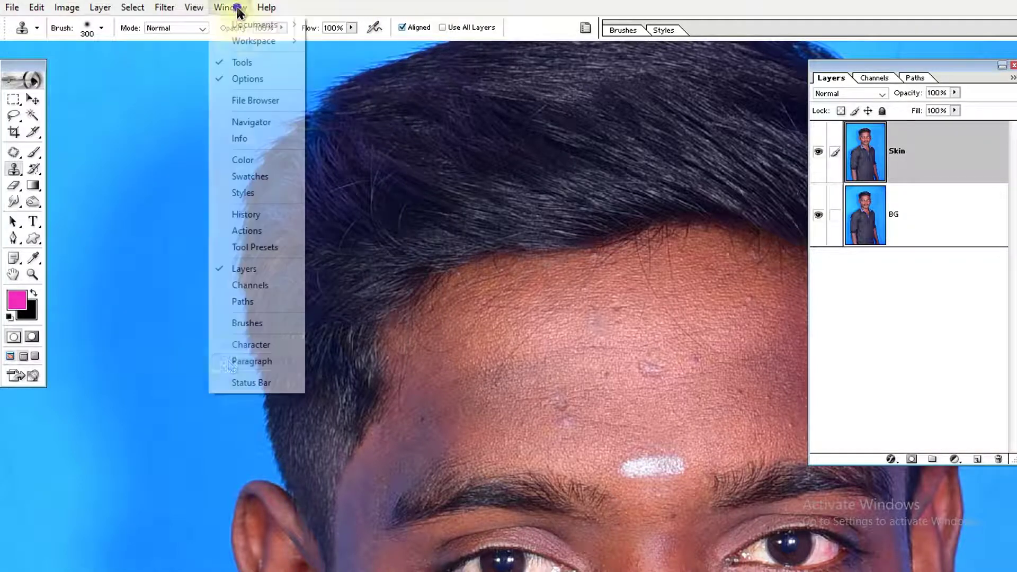
# Step: In the Brush settings panel, turn off Spacing and raise Hardness to 50%
pyautogui.click(259, 324)
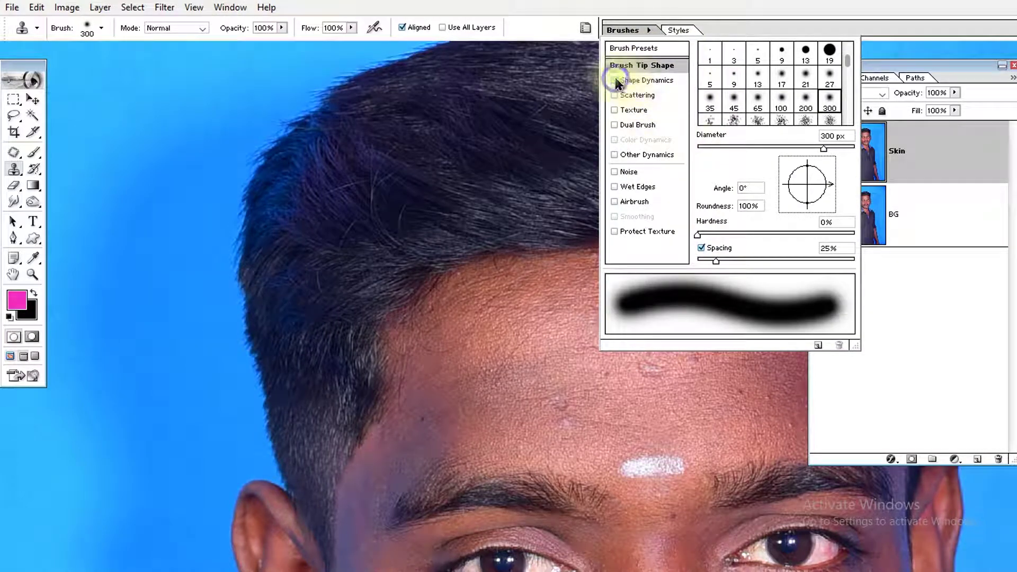
pyautogui.click(639, 48)
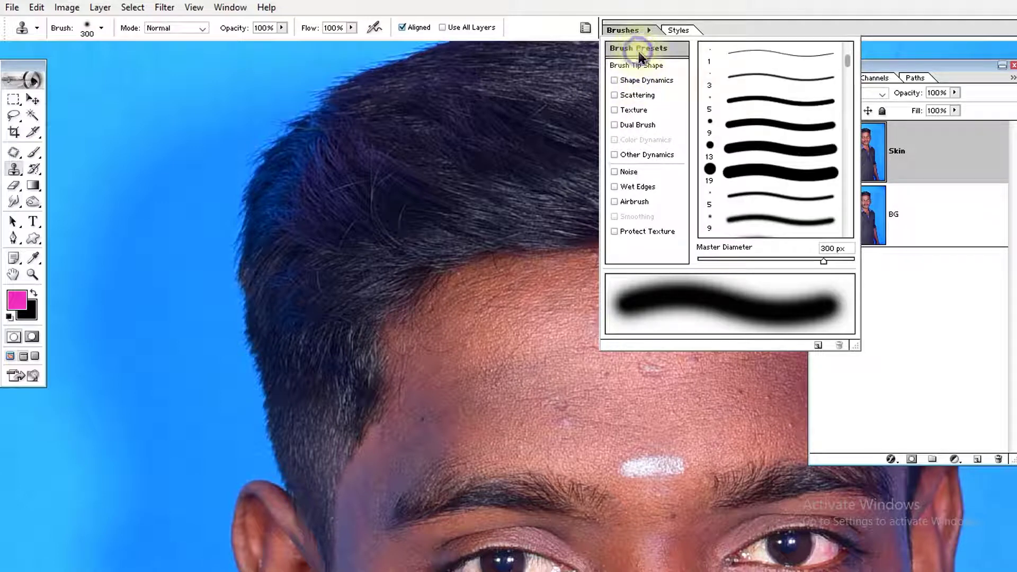
pyautogui.click(646, 65)
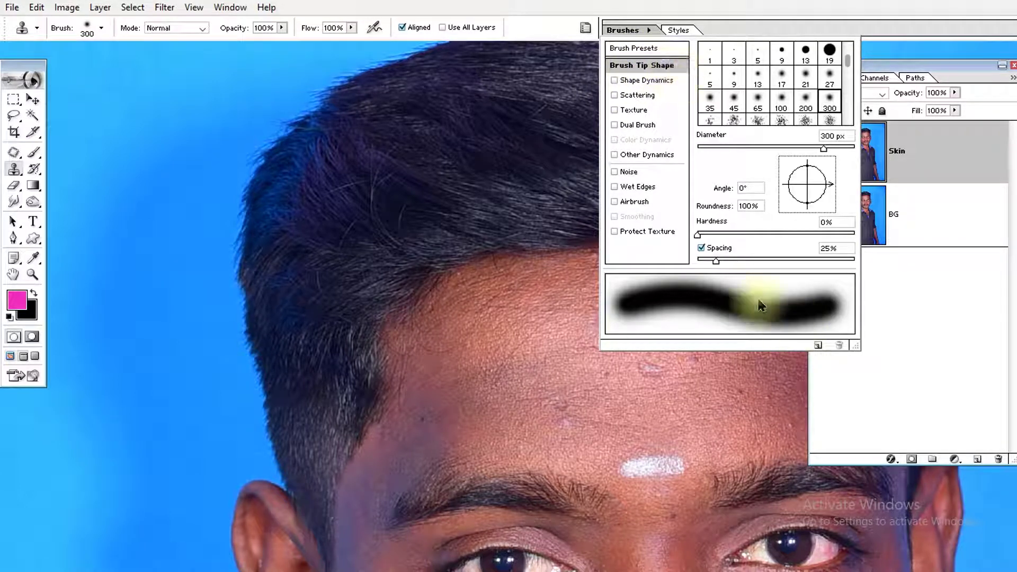
pyautogui.click(701, 248)
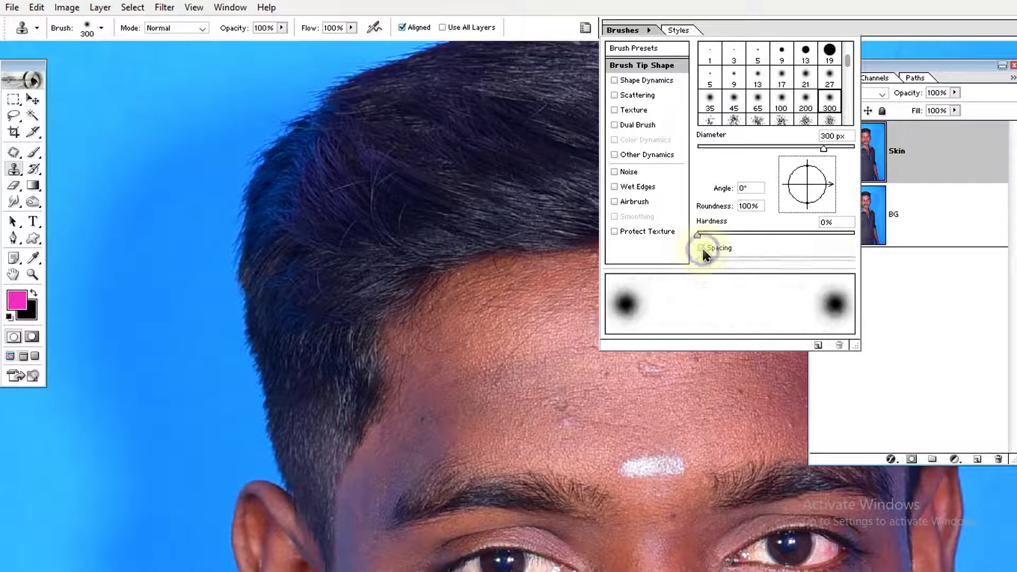
pyautogui.moveTo(728, 233)
pyautogui.mouseDown()
pyautogui.moveTo(796, 232)
pyautogui.moveTo(639, 224)
pyautogui.moveTo(775, 233)
pyautogui.mouseUp()
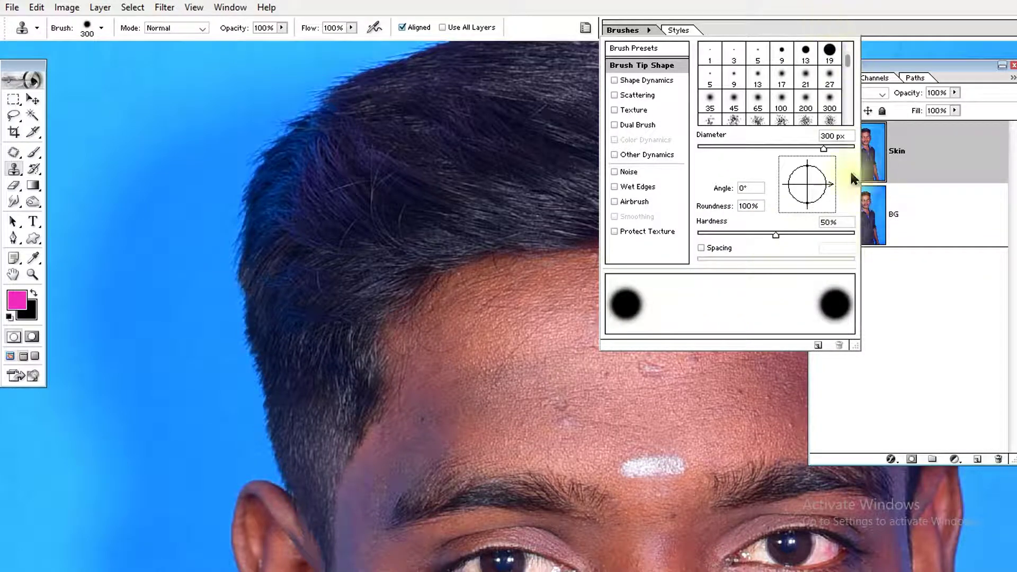
# Step: Zoom into the forehead blemishes and return to the clone brush with panels shown
pyautogui.press('Return')
pyautogui.press('Tab')
pyautogui.press('z')
pyautogui.moveTo(853, 202); pyautogui.dragTo(539, 409)
pyautogui.press('j')
pyautogui.press('Tab')
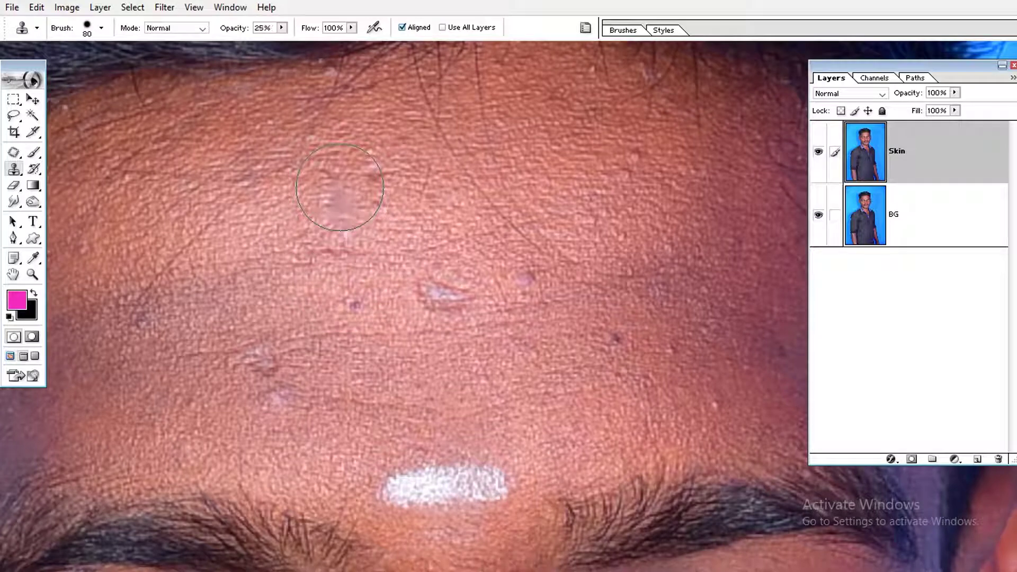
# Step: Pan across the forehead and set clean forehead skin as the clone source
pyautogui.moveTo(432, 383); pyautogui.dragTo(488, 337)
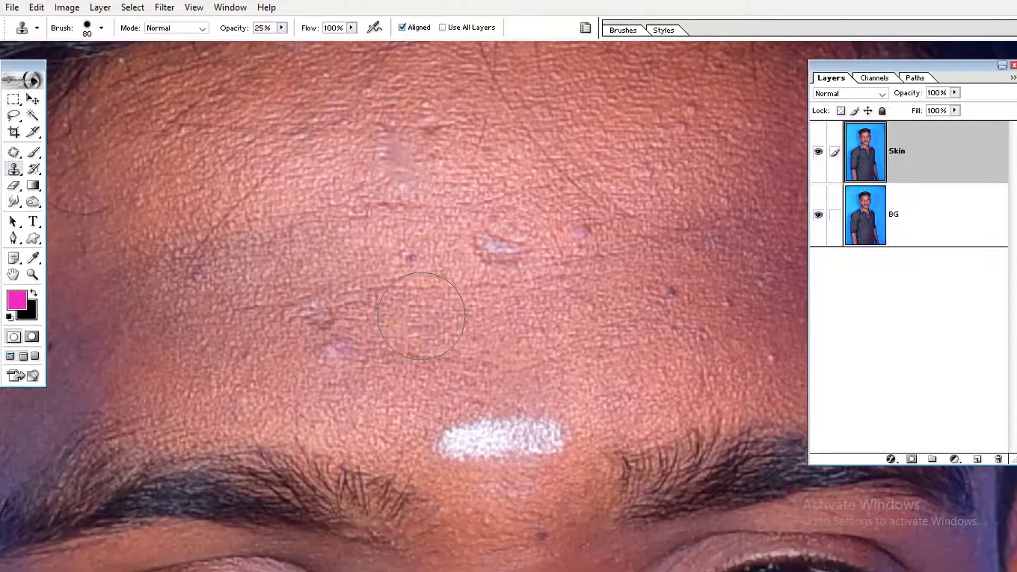
pyautogui.keyDown('alt'); pyautogui.click(613, 352); pyautogui.keyUp('alt')
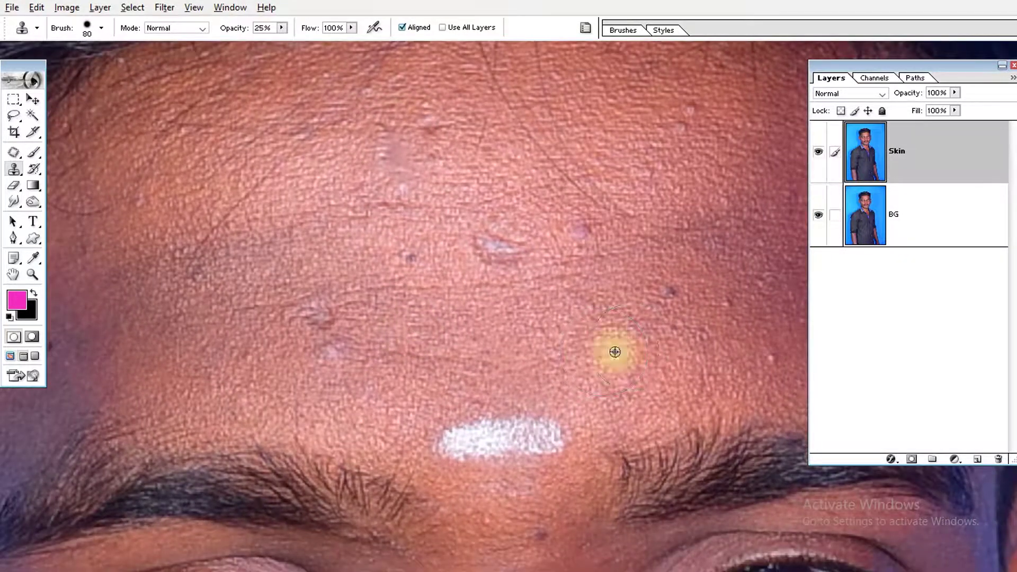
pyautogui.keyDown('alt'); pyautogui.click(491, 439); pyautogui.keyUp('alt')
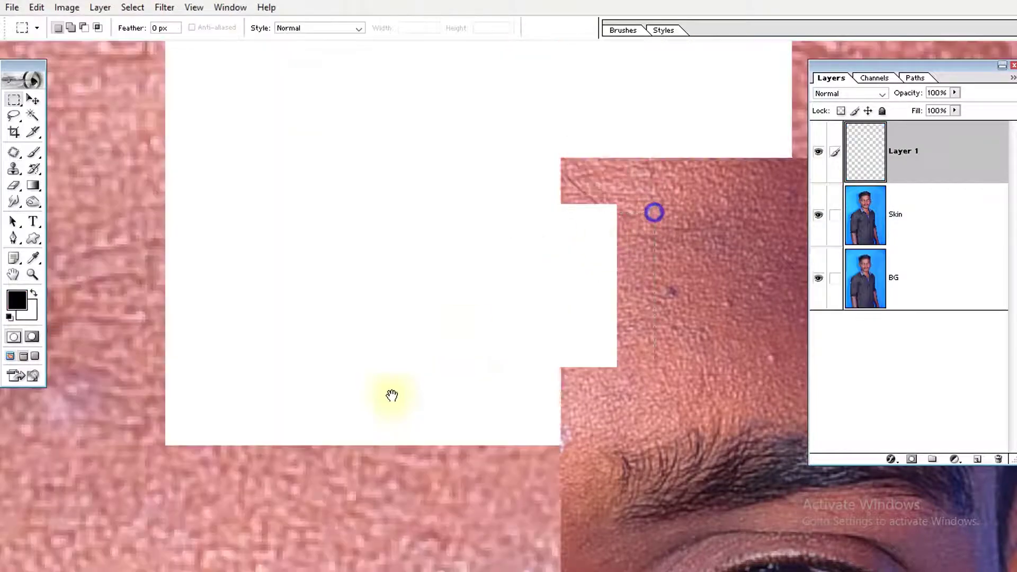
# Step: Fill the new Layer 1 with white as a blank sheet for demonstrating the clone stamp
pyautogui.press('s')
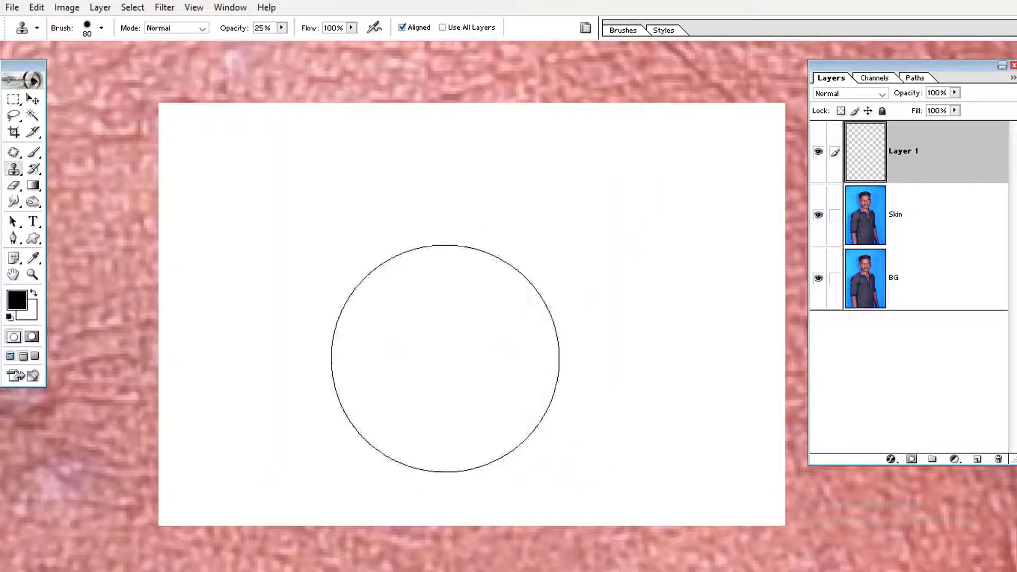
pyautogui.keyDown('alt'); pyautogui.click(457, 339); pyautogui.keyUp('alt')
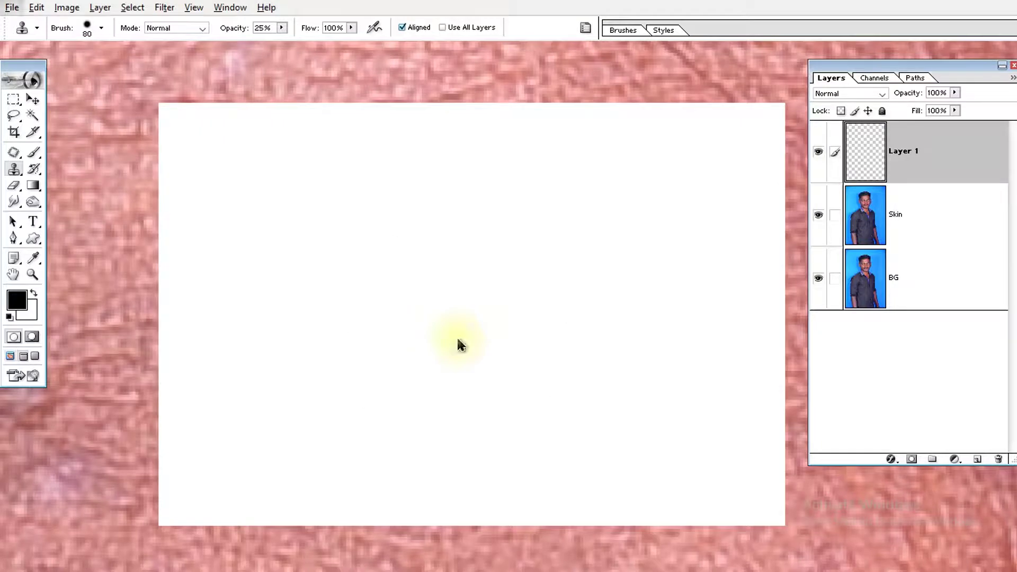
pyautogui.click(530, 256)
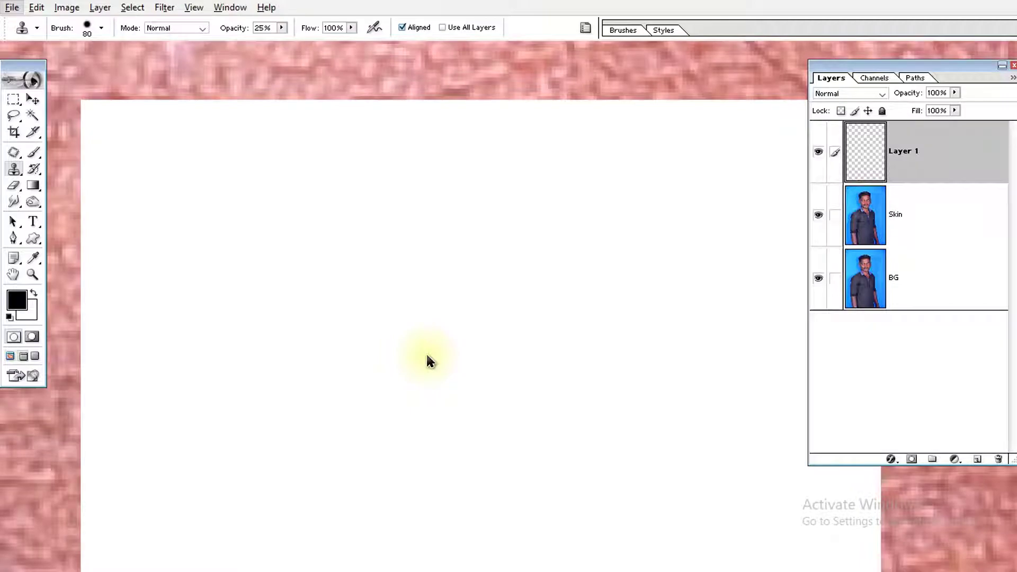
pyautogui.hotkey('alt', 'l')
# Step: Delete Layer 1, then clone sampled clean skin over the pale forehead scar
pyautogui.press('d')
pyautogui.press('l')
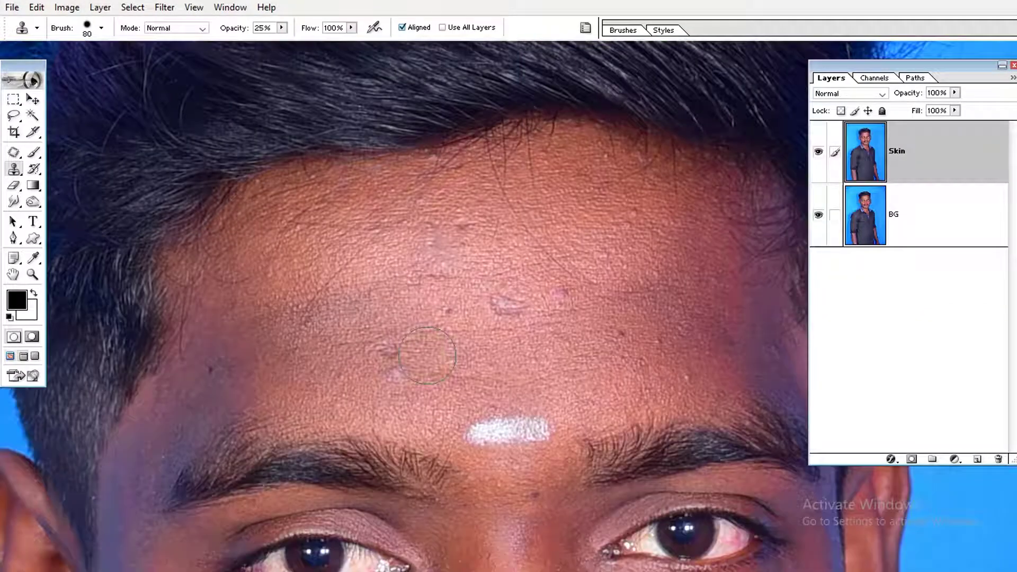
pyautogui.keyDown('ctrl'); pyautogui.click(682, 404); pyautogui.keyUp('ctrl')
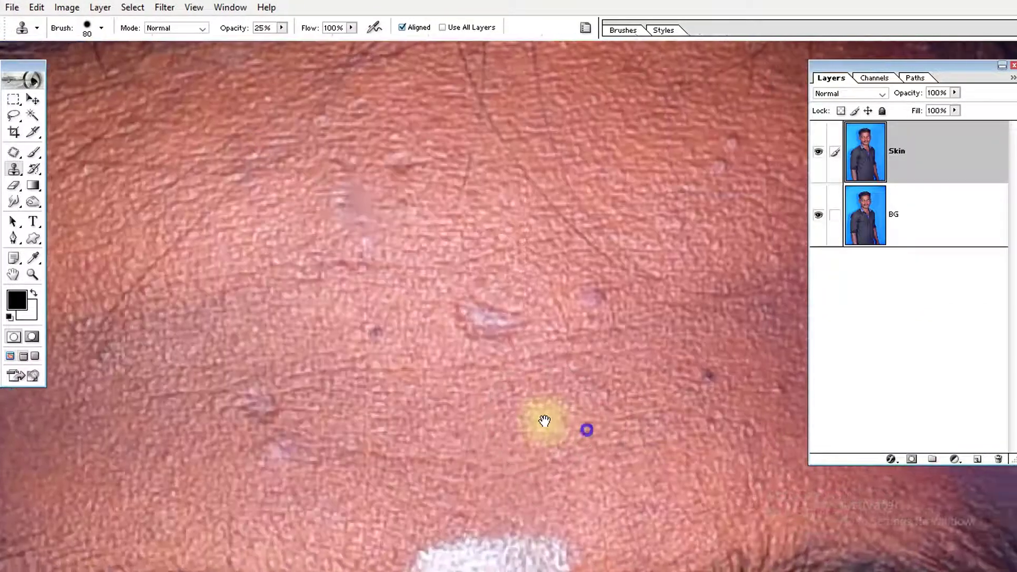
pyautogui.moveTo(545, 420); pyautogui.dragTo(445, 426)
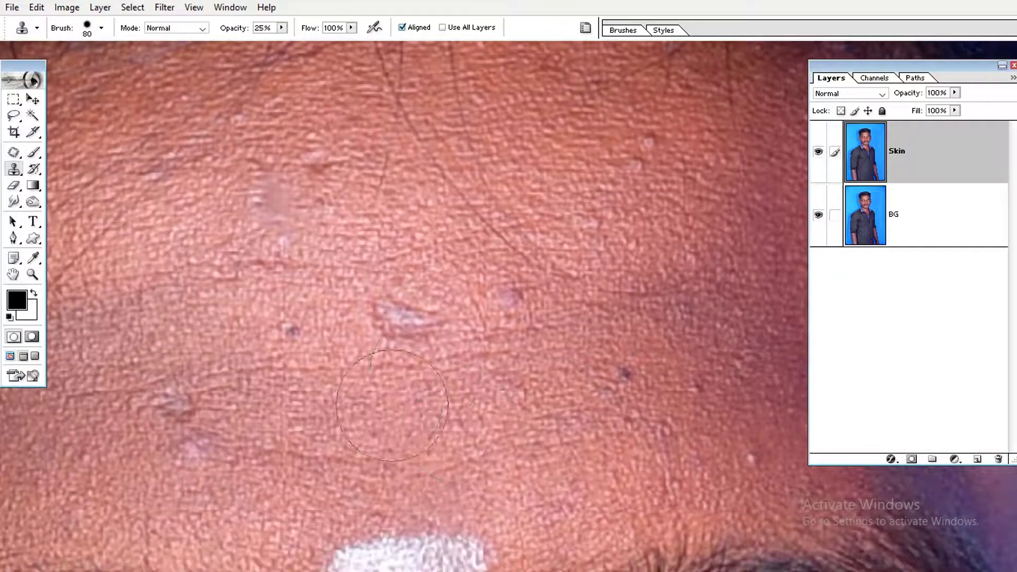
pyautogui.keyDown('alt'); pyautogui.click(374, 398); pyautogui.keyUp('alt')
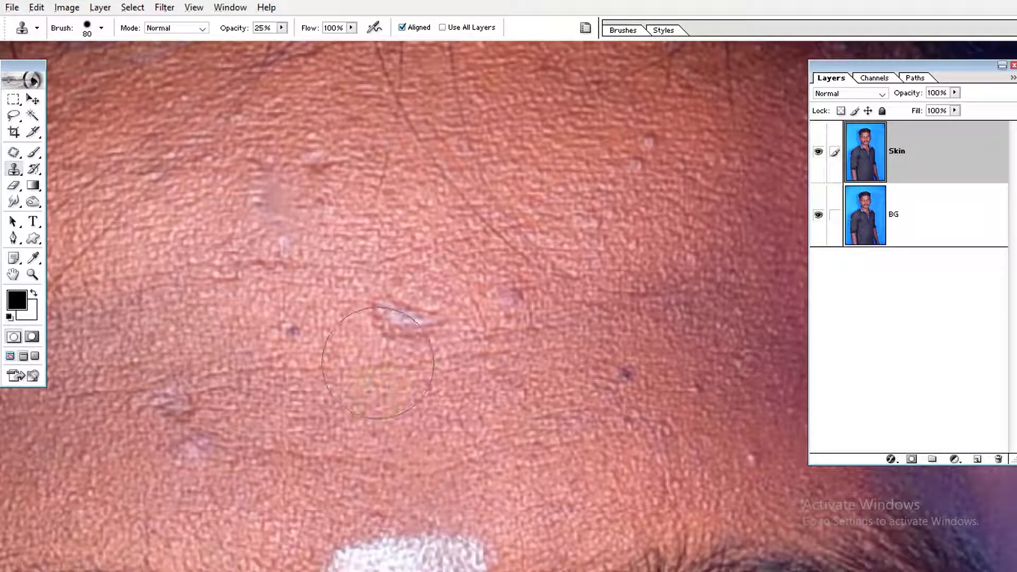
pyautogui.moveTo(401, 318); pyautogui.dragTo(418, 310)
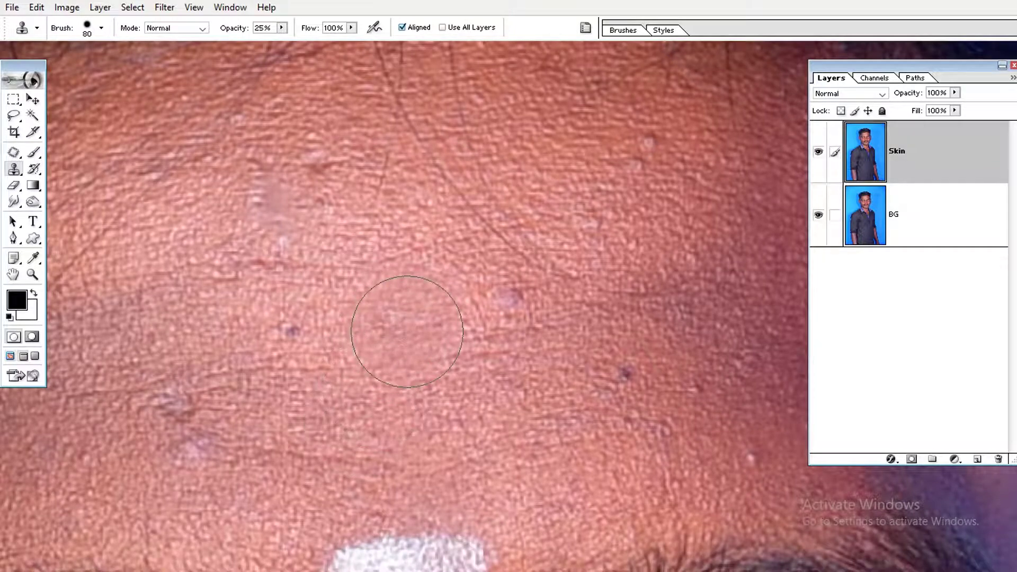
# Step: Zoom out to view the whole forehead and eyes
pyautogui.keyDown('alt'); pyautogui.click(488, 419); pyautogui.keyUp('alt')
pyautogui.press('Tab')
pyautogui.keyDown('alt'); pyautogui.click(517, 404); pyautogui.keyUp('alt')
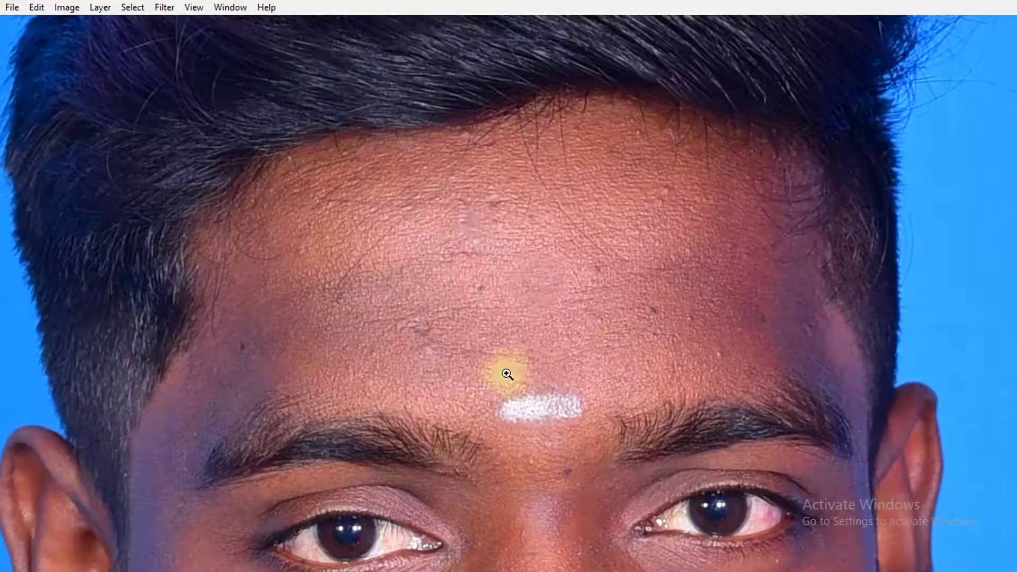
# Step: Clone clean skin over a forehead blemish, the whitish mark and a dark spot
pyautogui.click(507, 374)
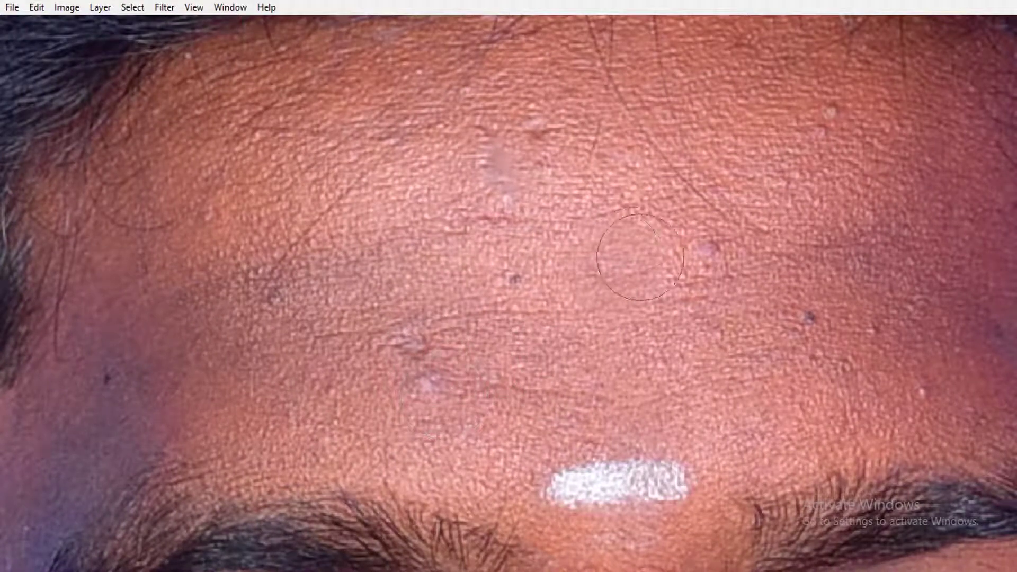
pyautogui.scroll(2, 640, 257)
pyautogui.keyDown('alt'); pyautogui.click(676, 360); pyautogui.keyUp('alt')
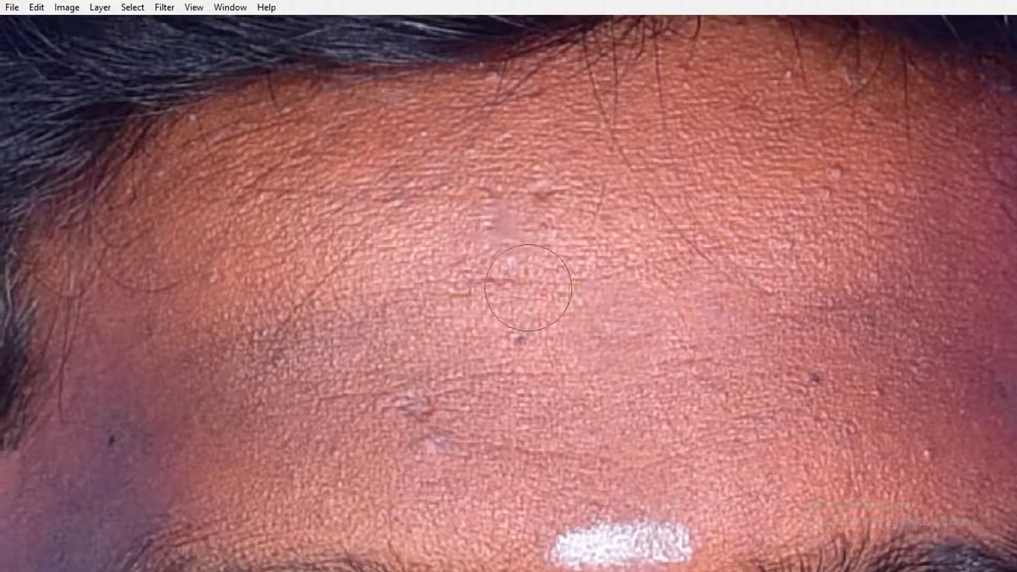
pyautogui.keyDown('alt'); pyautogui.click(531, 295); pyautogui.keyUp('alt')
pyautogui.click(504, 227)
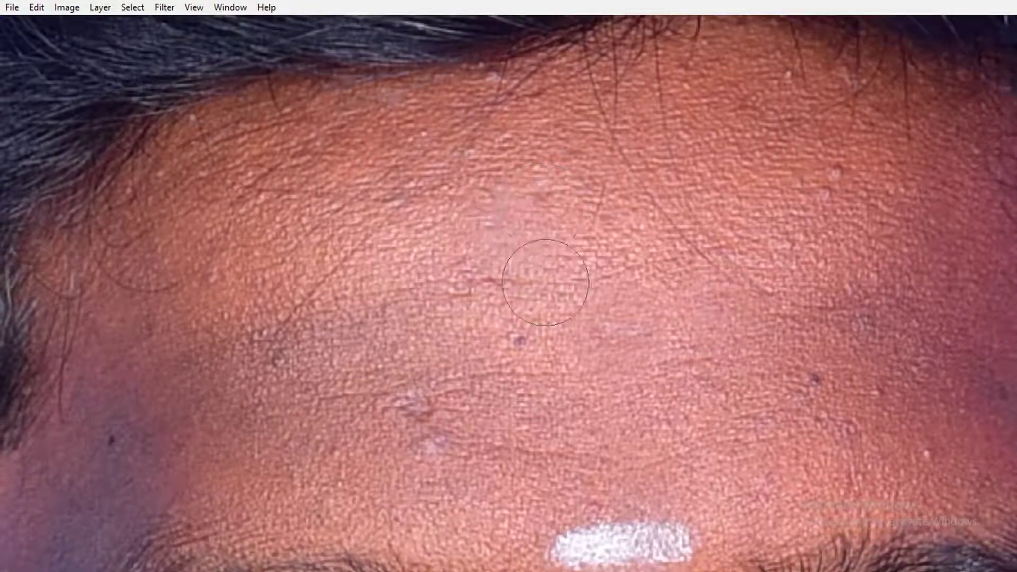
pyautogui.scroll(-2, 505, 371)
pyautogui.click(430, 383)
pyautogui.scroll(-1, 529, 293)
pyautogui.hscroll(4, 674, 337)
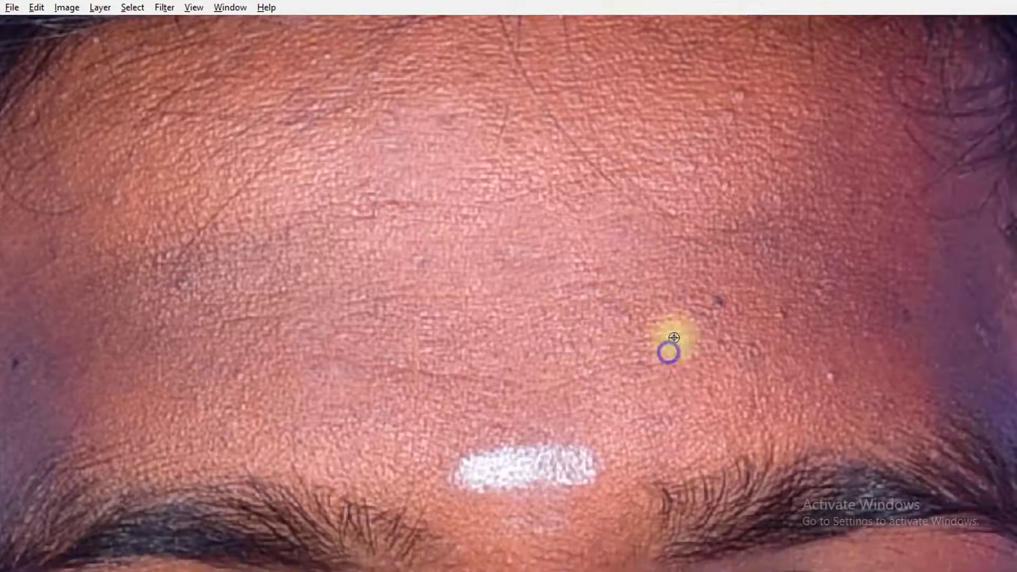
pyautogui.click(719, 302)
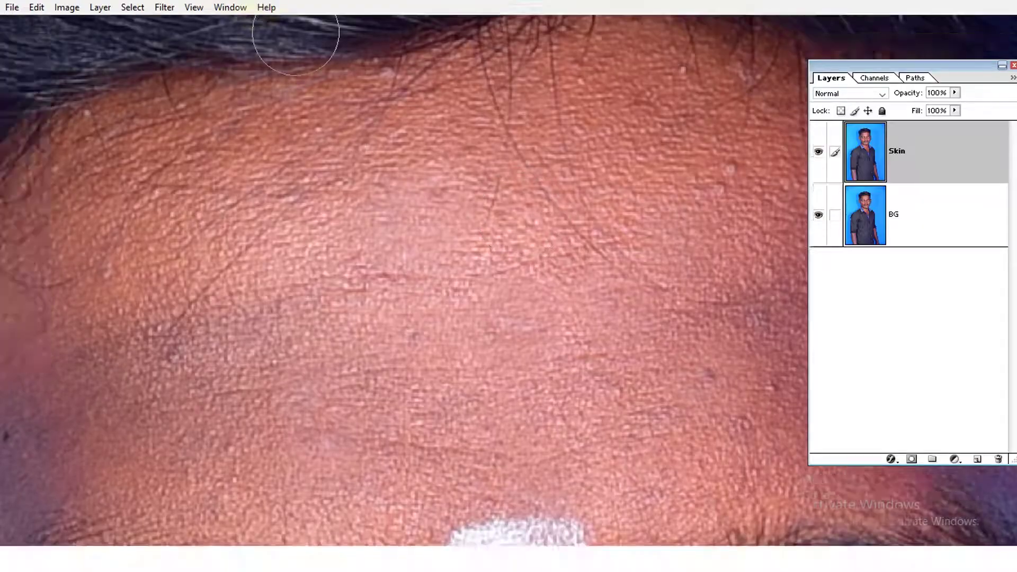
pyautogui.click(479, 270)
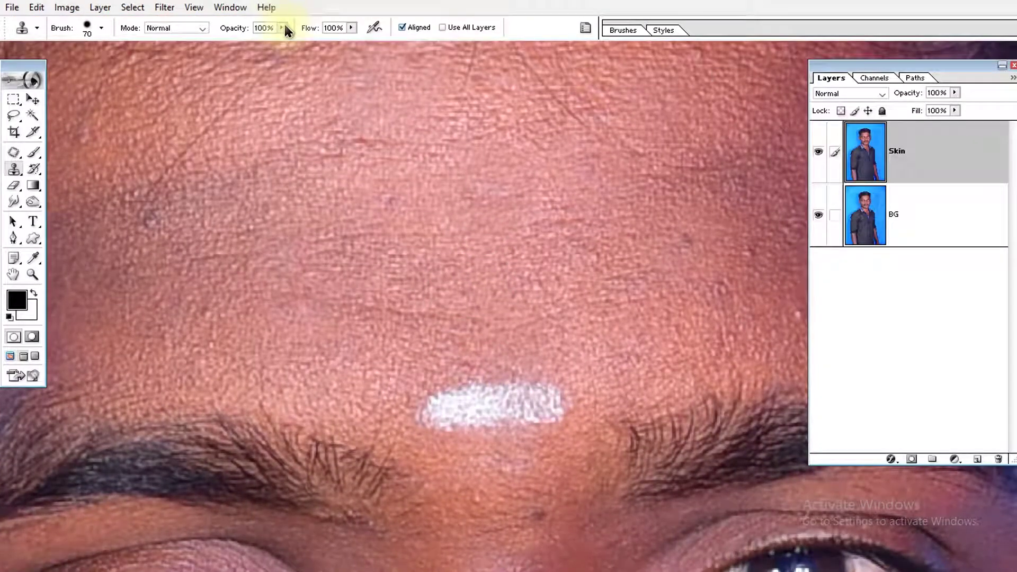
# Step: Undo the clone over the white mark, shrink the brush, and clone away the spot above it
pyautogui.keyDown('alt'); pyautogui.click(477, 323); pyautogui.keyUp('alt')
pyautogui.click(462, 404)
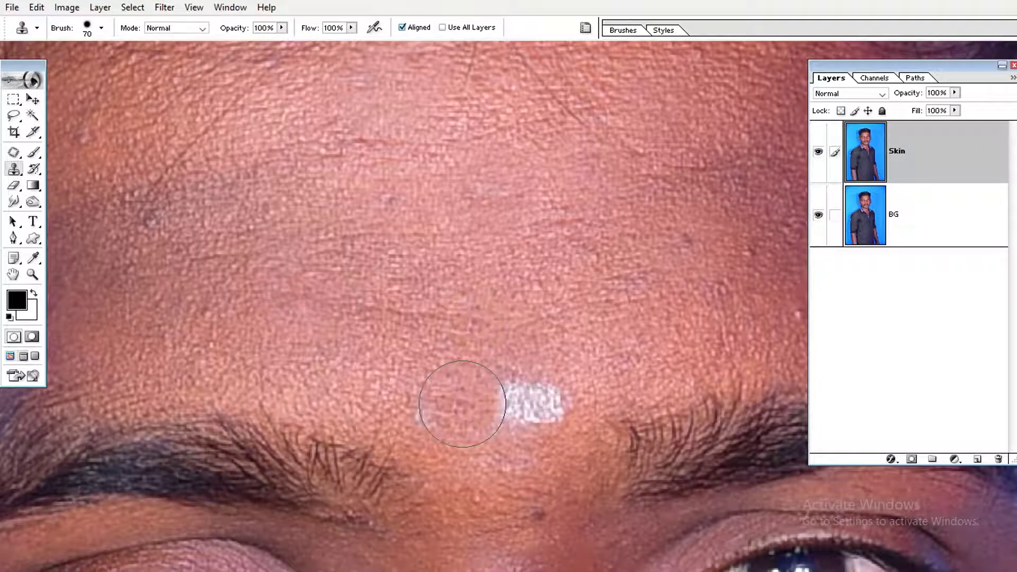
pyautogui.hotkey('ctrl', 'z')
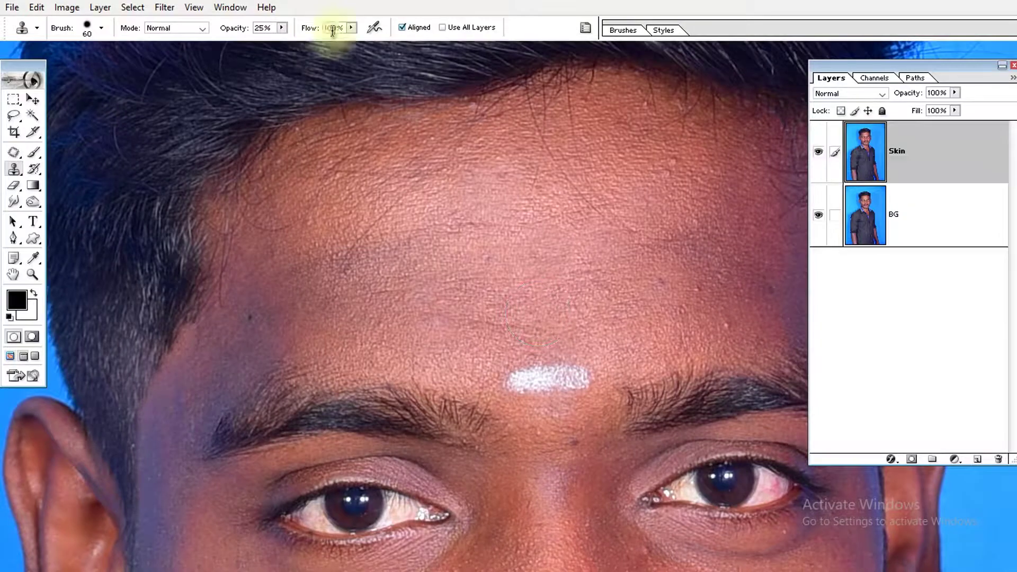
pyautogui.press('[')
pyautogui.press('[')
pyautogui.press('[')
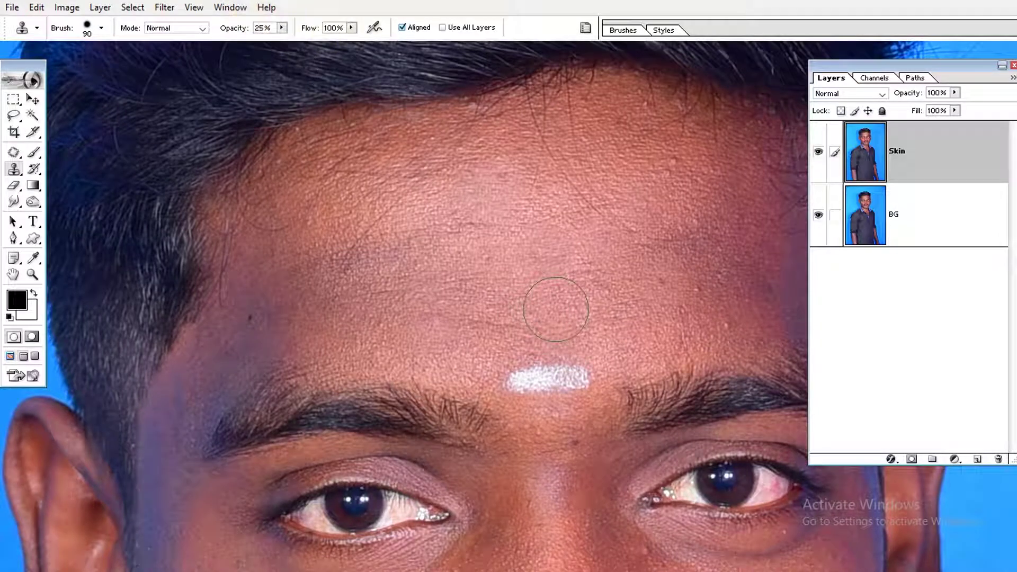
pyautogui.keyDown('alt'); pyautogui.click(552, 311); pyautogui.keyUp('alt')
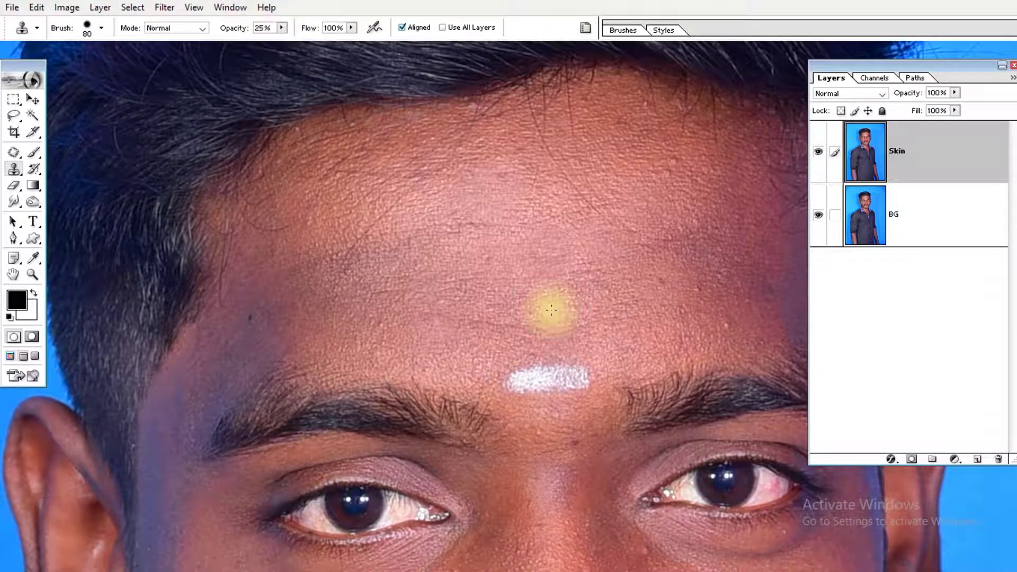
pyautogui.press('Tab')
pyautogui.keyDown('alt'); pyautogui.click(481, 256); pyautogui.keyUp('alt')
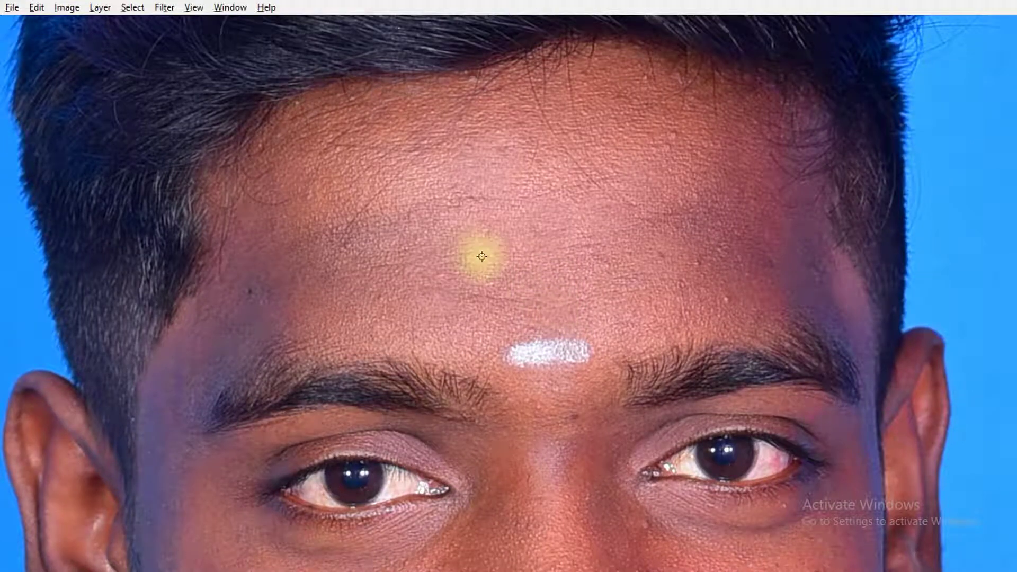
# Step: Clone clean skin over several patches across the mid forehead, above the white mark
pyautogui.click(458, 240)
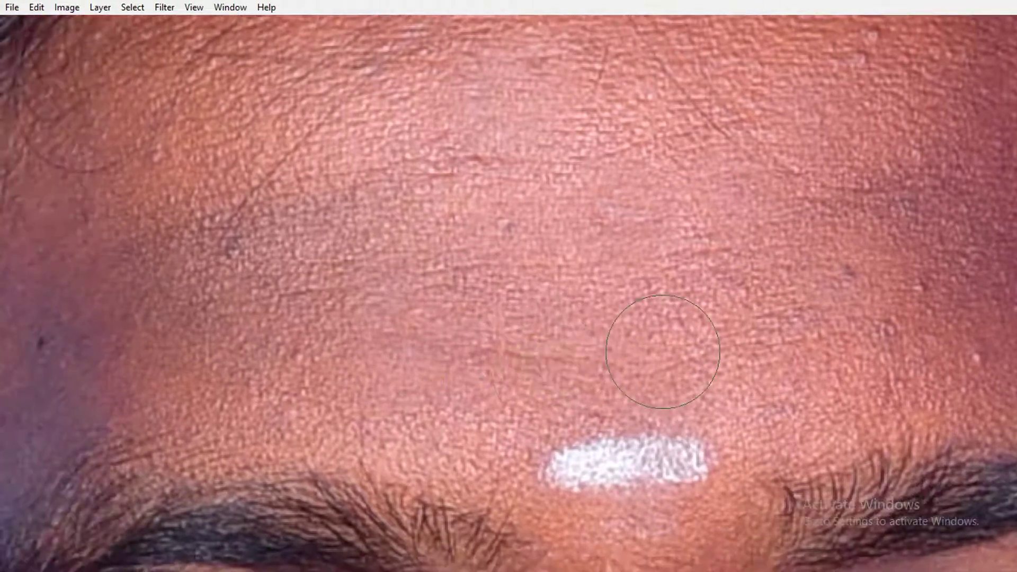
pyautogui.moveTo(663, 352); pyautogui.dragTo(564, 349)
pyautogui.click(564, 351)
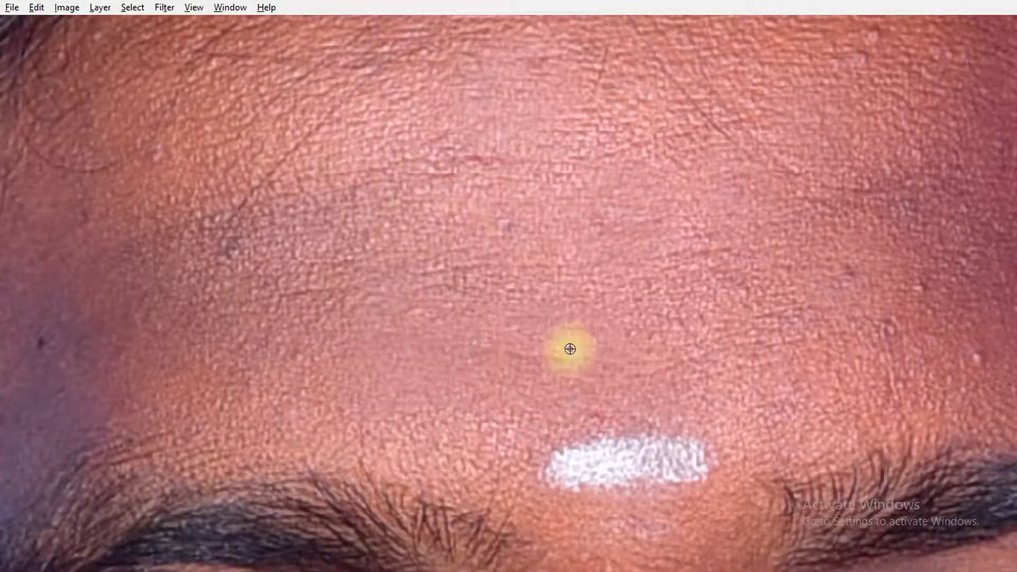
pyautogui.click(405, 365)
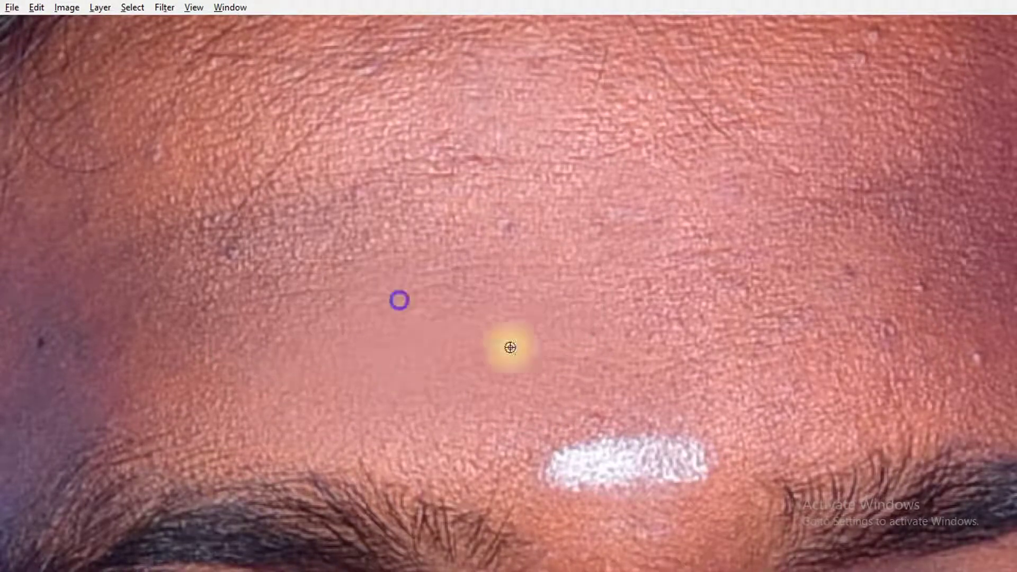
pyautogui.click(556, 368)
pyautogui.hscroll(2, 704, 356)
pyautogui.click(488, 356)
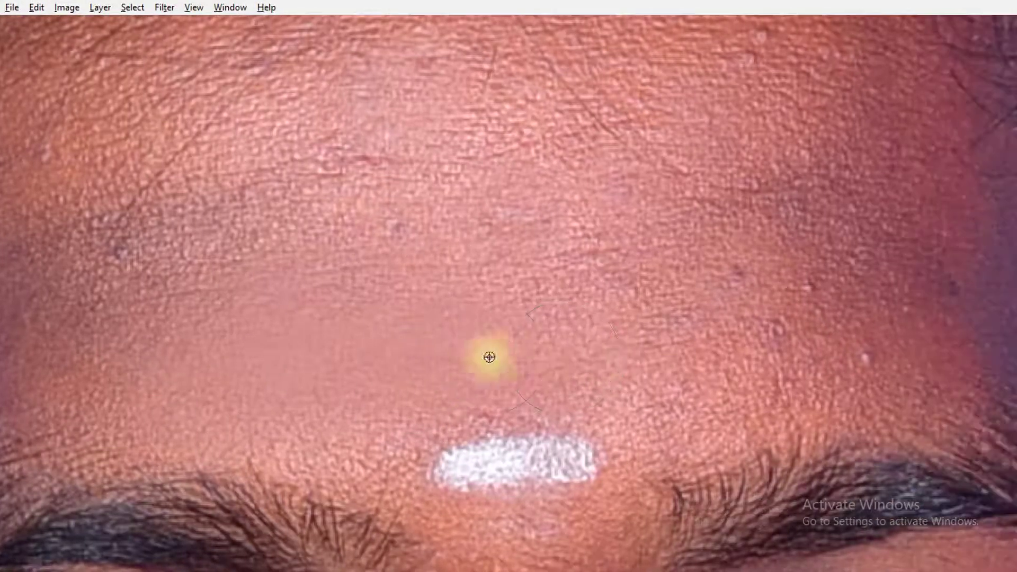
pyautogui.hscroll(1, 755, 366)
pyautogui.click(466, 342)
pyautogui.click(535, 342)
# Step: Smooth the upper forehead along the hairline and clone away the curved stray hair strand
pyautogui.moveTo(557, 273); pyautogui.dragTo(597, 303)
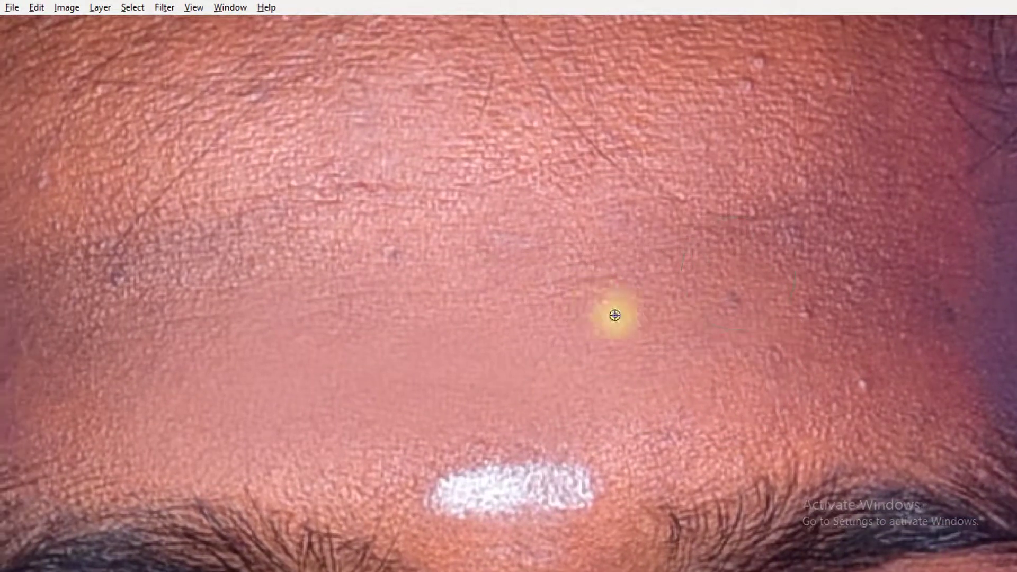
pyautogui.moveTo(408, 296); pyautogui.dragTo(622, 336)
pyautogui.click(620, 291)
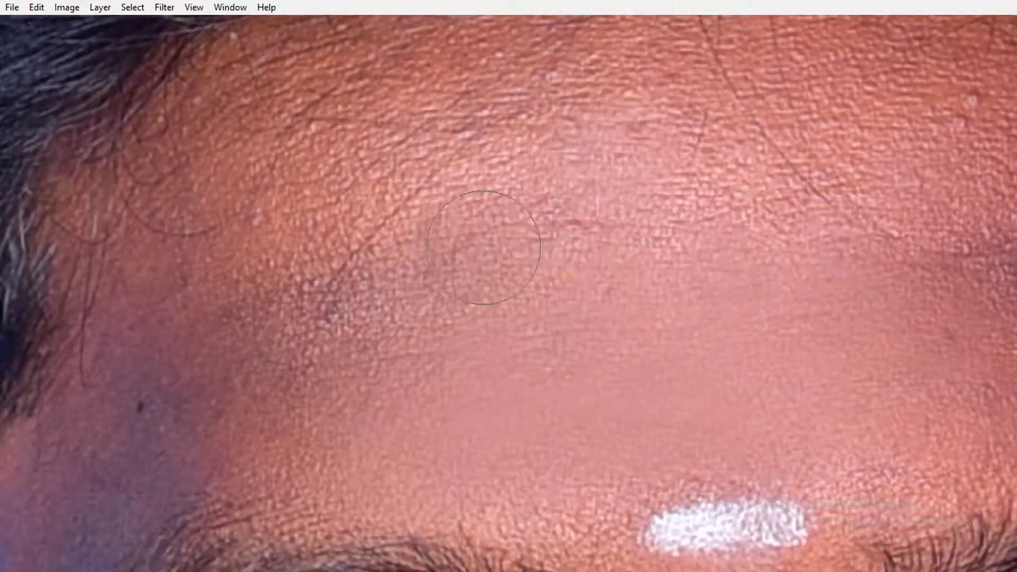
pyautogui.moveTo(571, 264); pyautogui.dragTo(444, 299)
pyautogui.click(586, 288)
pyautogui.moveTo(727, 243)
pyautogui.mouseDown()
pyautogui.moveTo(589, 238)
pyautogui.moveTo(486, 256)
pyautogui.mouseUp()
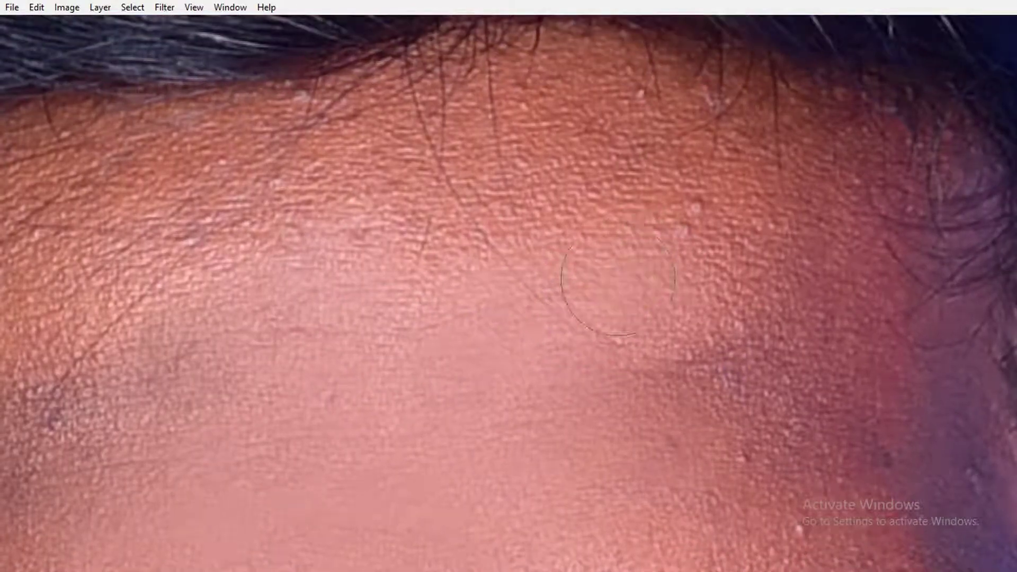
pyautogui.moveTo(638, 226); pyautogui.dragTo(561, 288)
pyautogui.moveTo(359, 311); pyautogui.dragTo(483, 274)
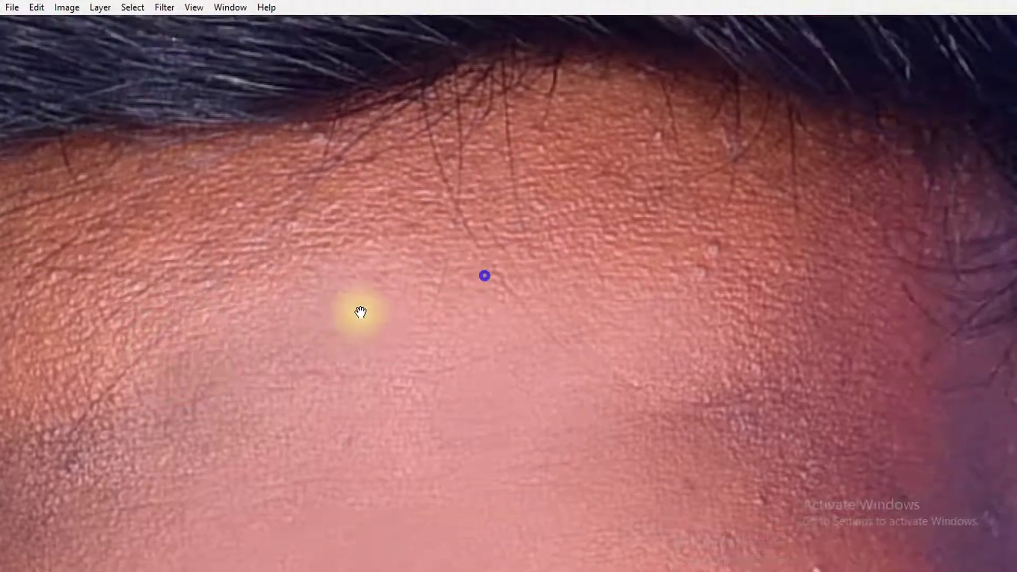
pyautogui.click(799, 341)
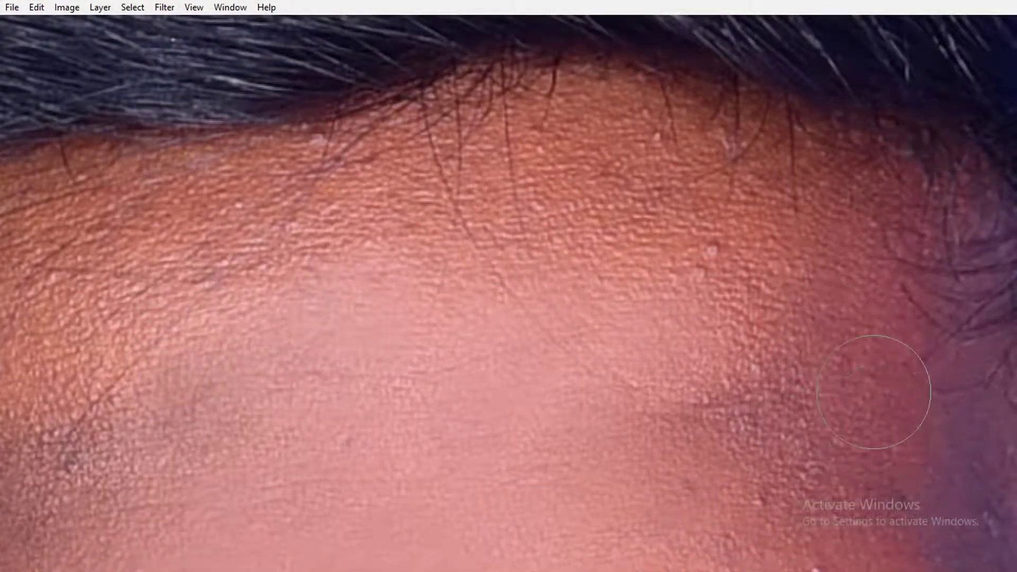
pyautogui.click(567, 207)
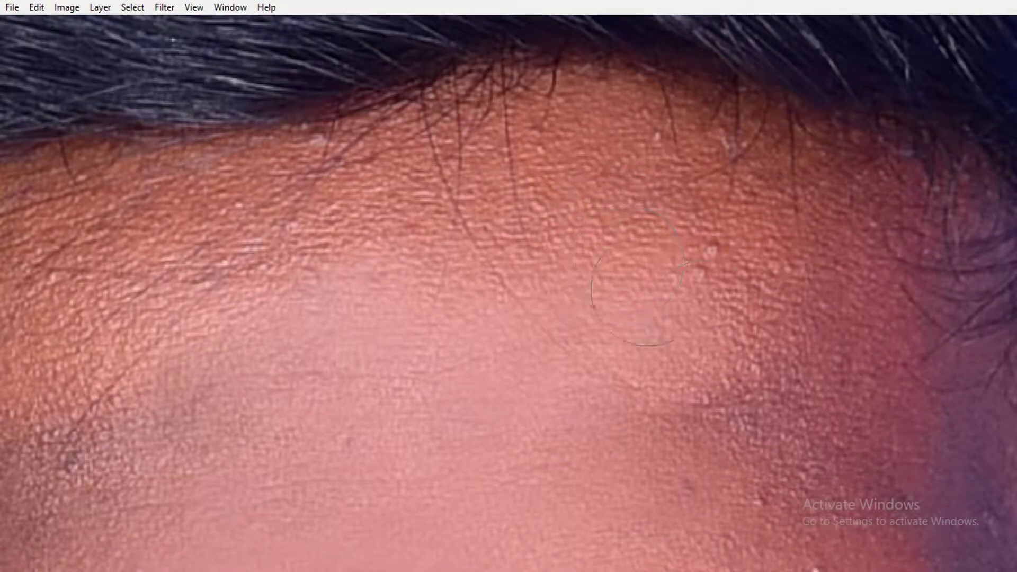
pyautogui.click(705, 312)
pyautogui.click(533, 242)
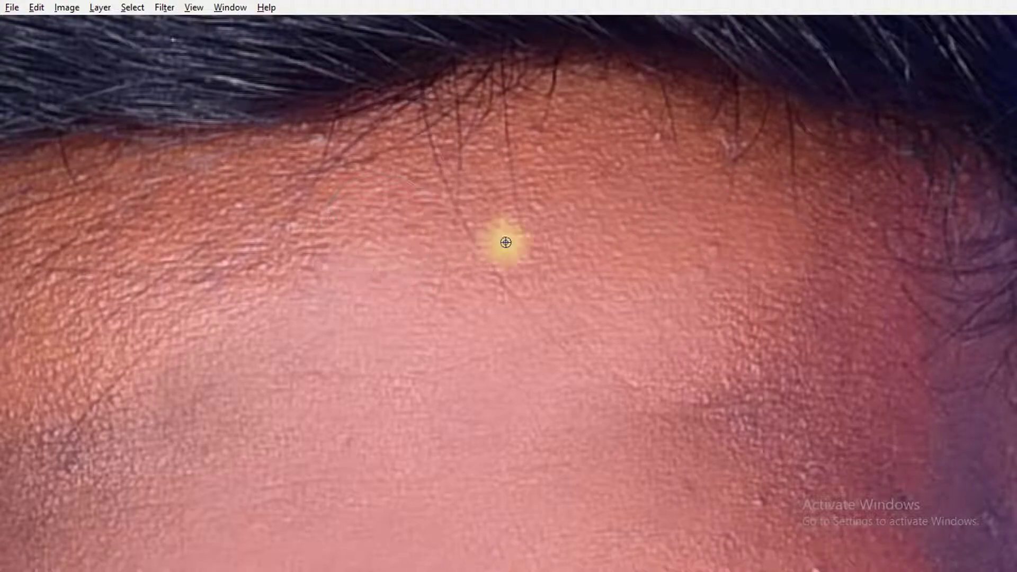
pyautogui.scroll(3, 281, 259)
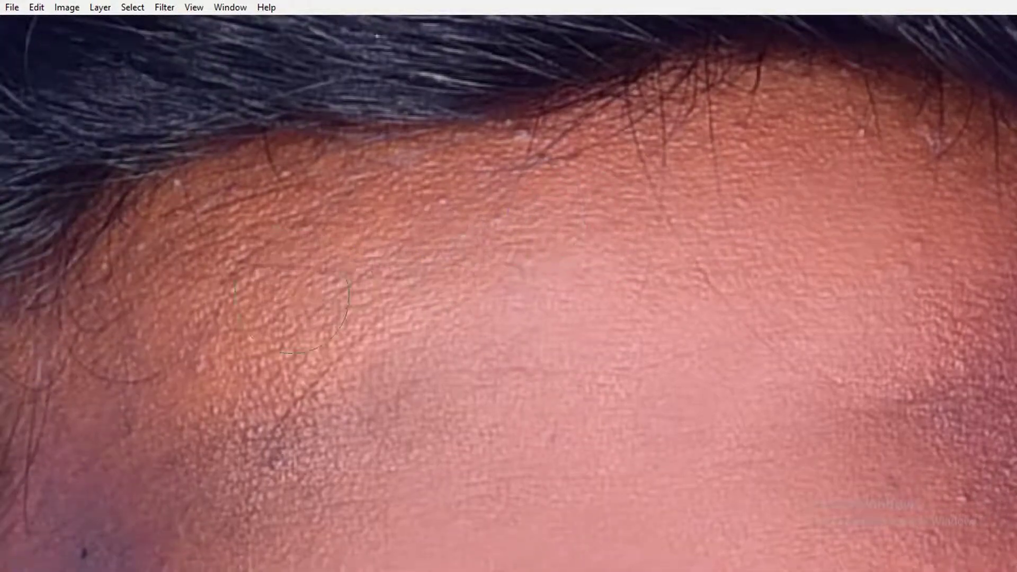
# Step: Bring the left temple into view and sample clean skin as the clone source
pyautogui.scroll(-3, 590, 256)
pyautogui.scroll(-3, 580, 303)
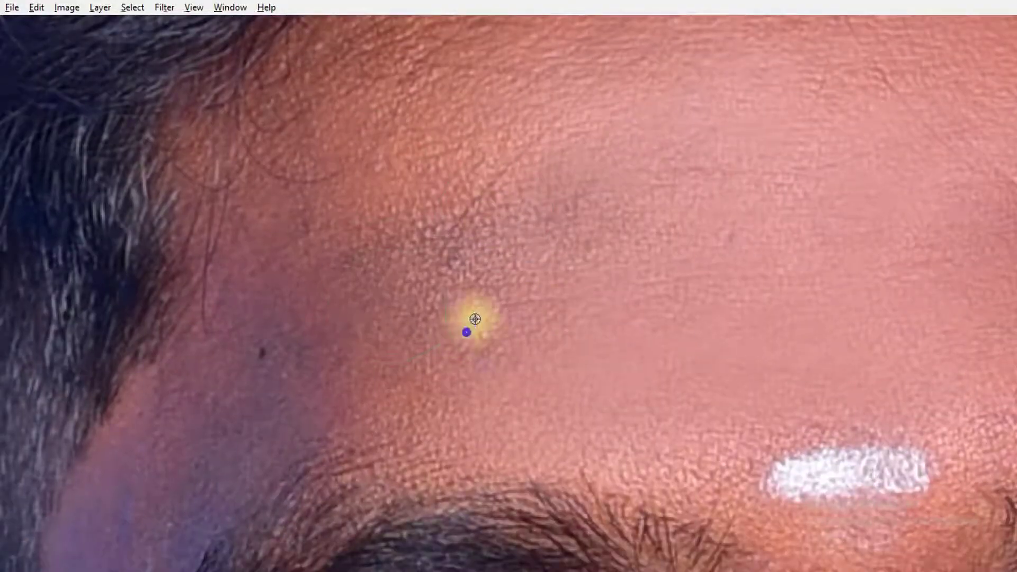
pyautogui.moveTo(387, 335); pyautogui.dragTo(511, 272)
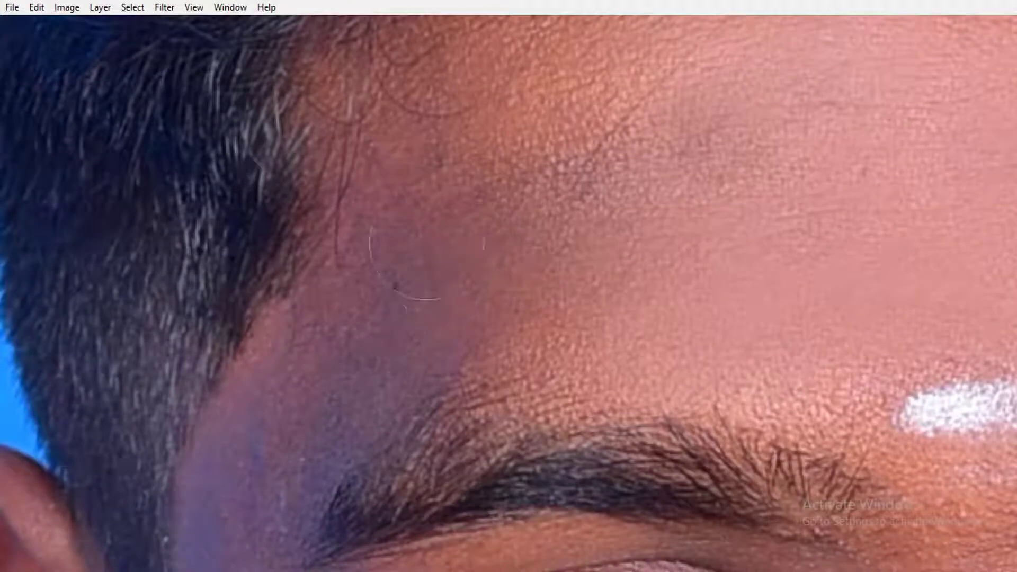
pyautogui.scroll(2, 380, 357)
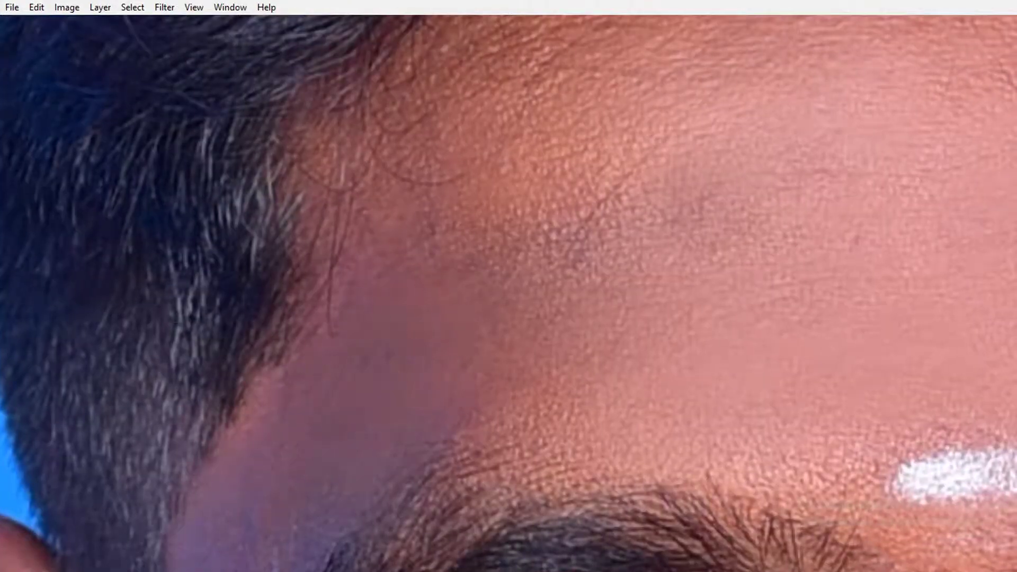
pyautogui.scroll(2, 438, 362)
pyautogui.scroll(1, 614, 260)
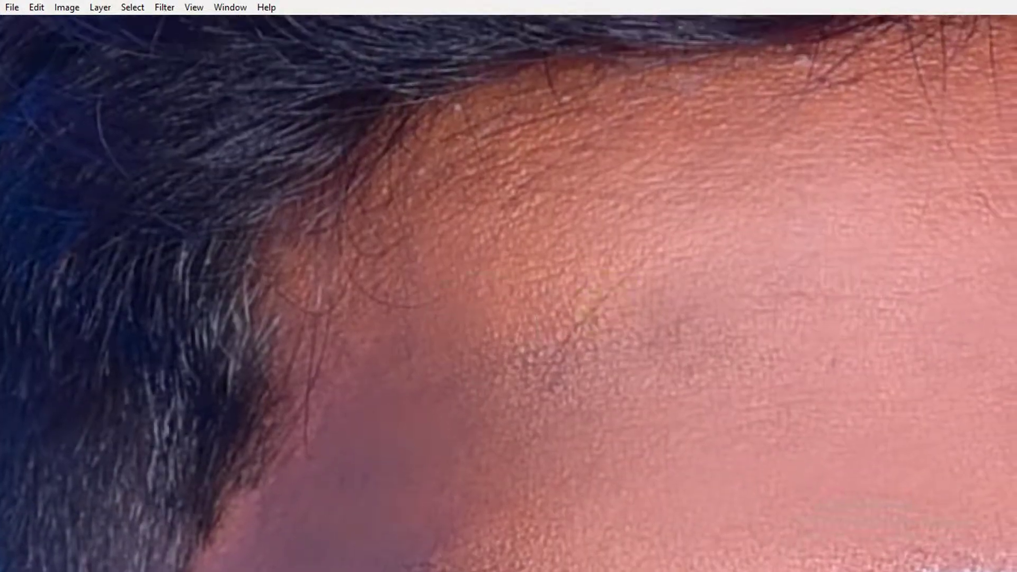
pyautogui.scroll(-1, 638, 284)
pyautogui.scroll(-1, 599, 328)
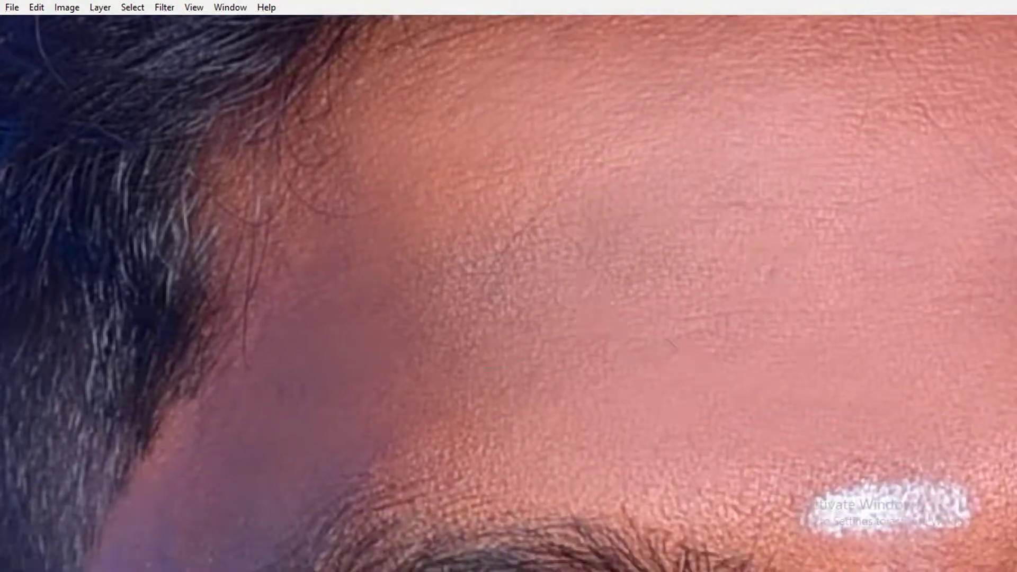
pyautogui.scroll(-1, 609, 345)
pyautogui.keyDown('alt'); pyautogui.click(678, 341); pyautogui.keyUp('alt')
pyautogui.scroll(1, 490, 370)
pyautogui.keyDown('alt'); pyautogui.click(599, 177); pyautogui.keyUp('alt')
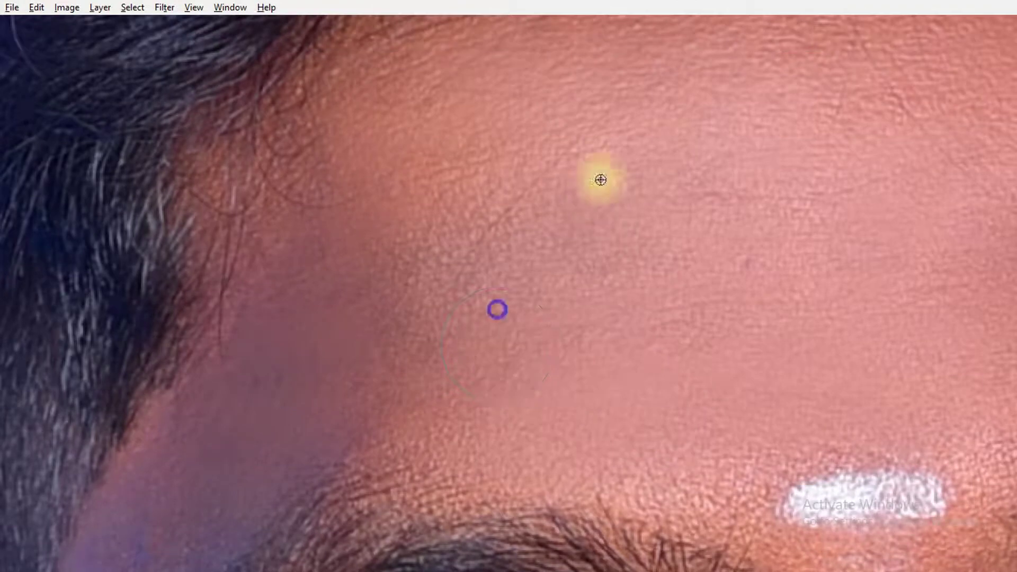
pyautogui.keyDown('alt'); pyautogui.click(537, 238); pyautogui.keyUp('alt')
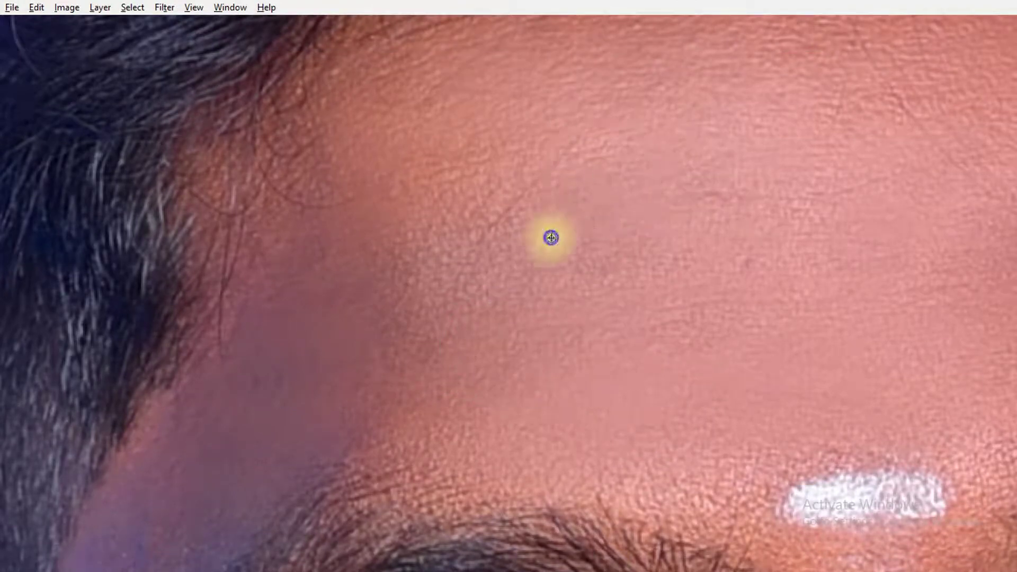
# Step: Clone smooth the blotchy skin on the left forehead
pyautogui.moveTo(772, 278); pyautogui.dragTo(670, 306)
pyautogui.click(504, 217)
pyautogui.click(549, 254)
pyautogui.click(552, 296)
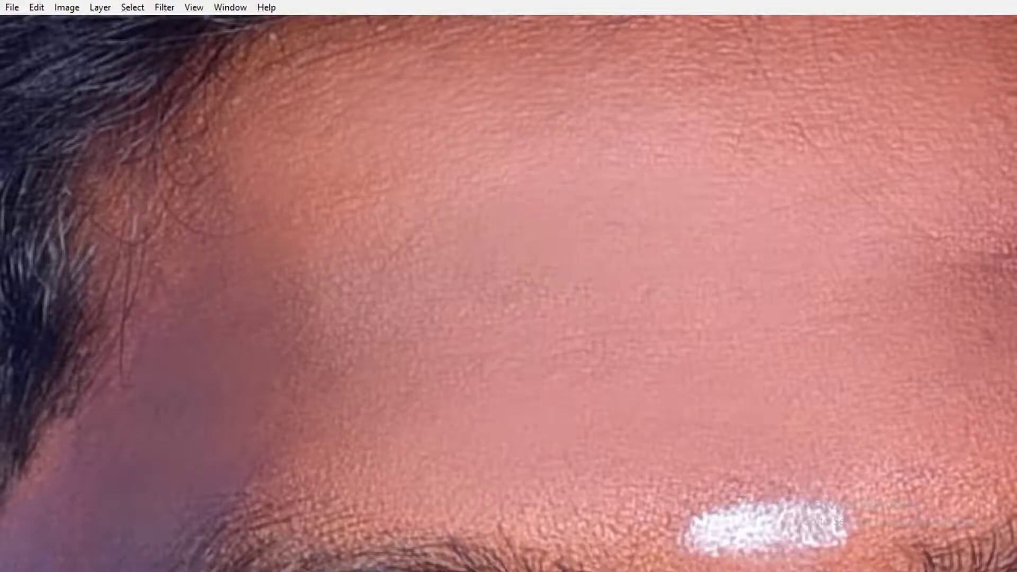
# Step: Clone over the blotchy patches and dark spot on the right forehead near the temple
pyautogui.moveTo(815, 341); pyautogui.dragTo(459, 295)
pyautogui.click(625, 230)
pyautogui.click(795, 227)
pyautogui.click(844, 309)
pyautogui.click(817, 294)
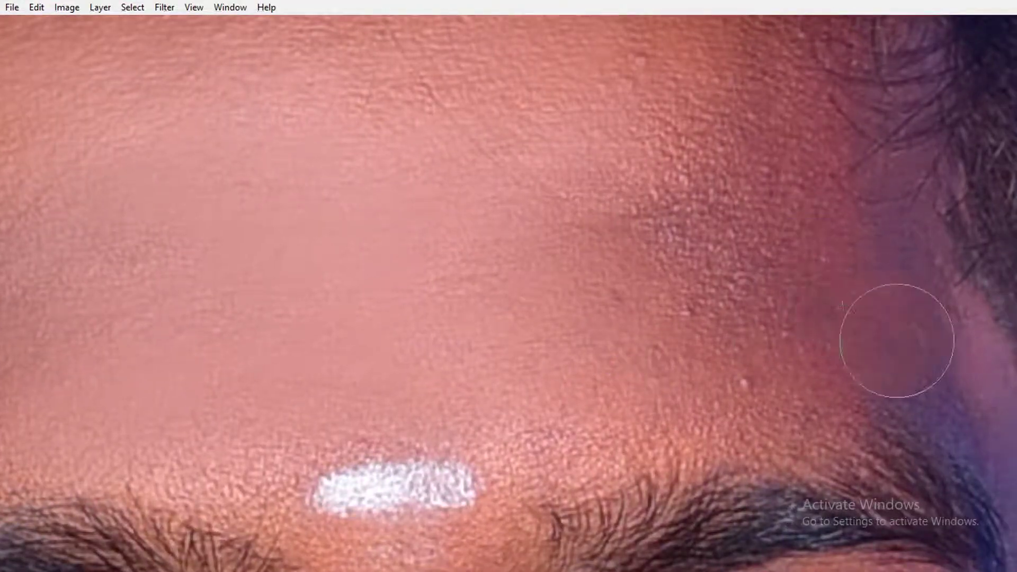
pyautogui.click(767, 368)
pyautogui.click(597, 329)
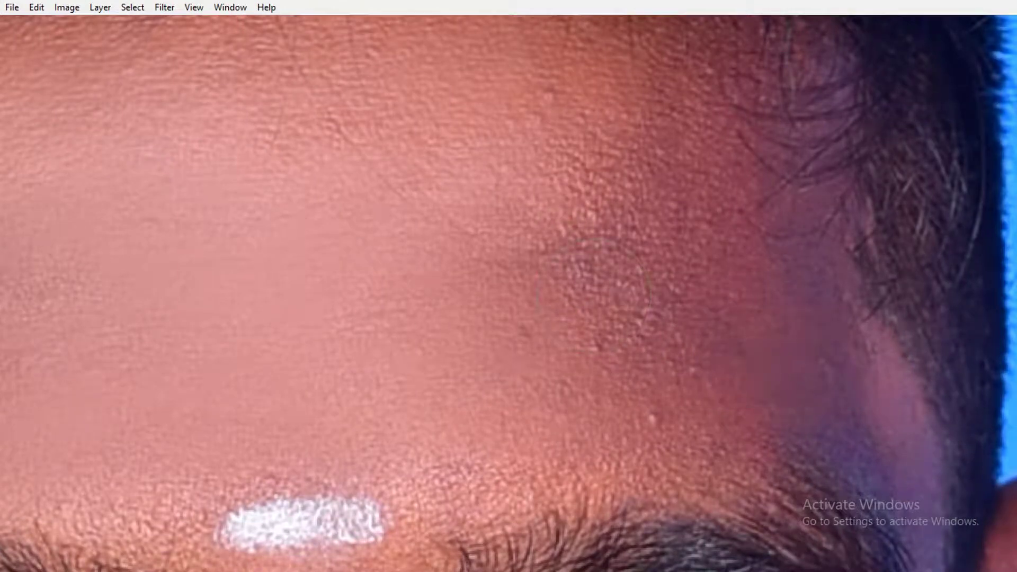
pyautogui.click(622, 214)
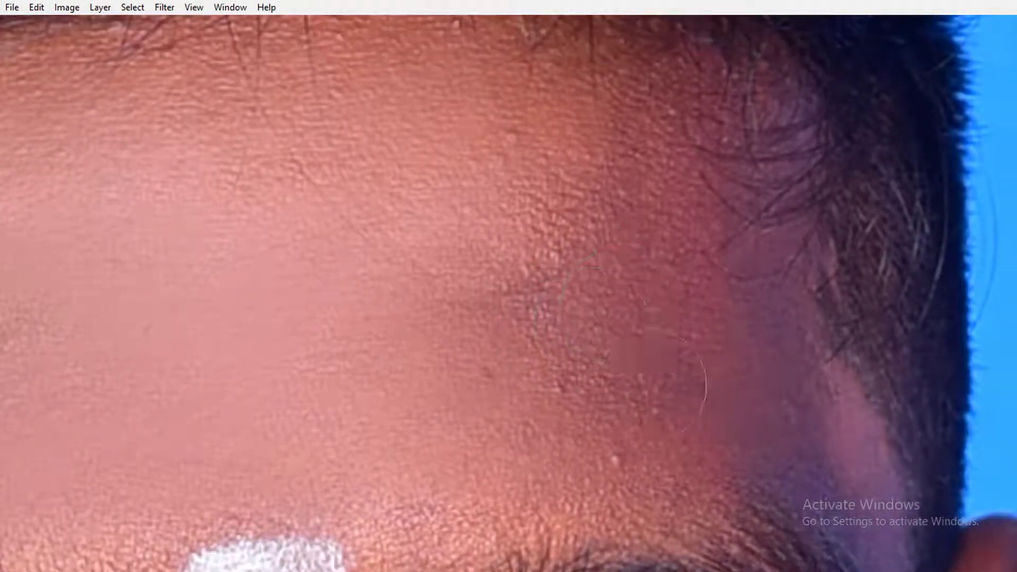
pyautogui.click(627, 281)
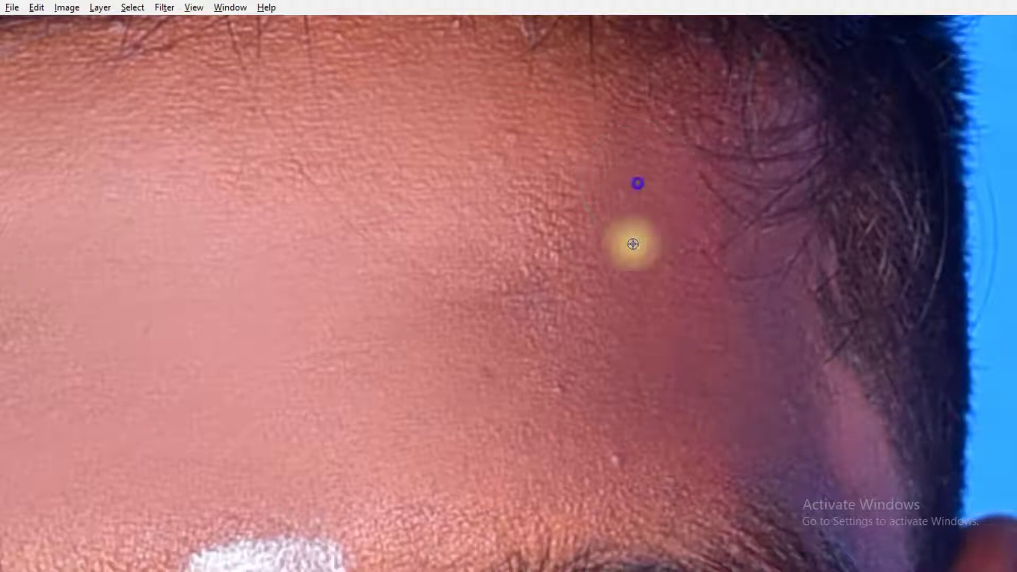
# Step: Resample clean skin, smooth remaining spots on both forehead sides, then fit the photo on screen
pyautogui.keyDown('alt'); pyautogui.click(504, 162); pyautogui.keyUp('alt')
pyautogui.click(624, 233)
pyautogui.click(585, 350)
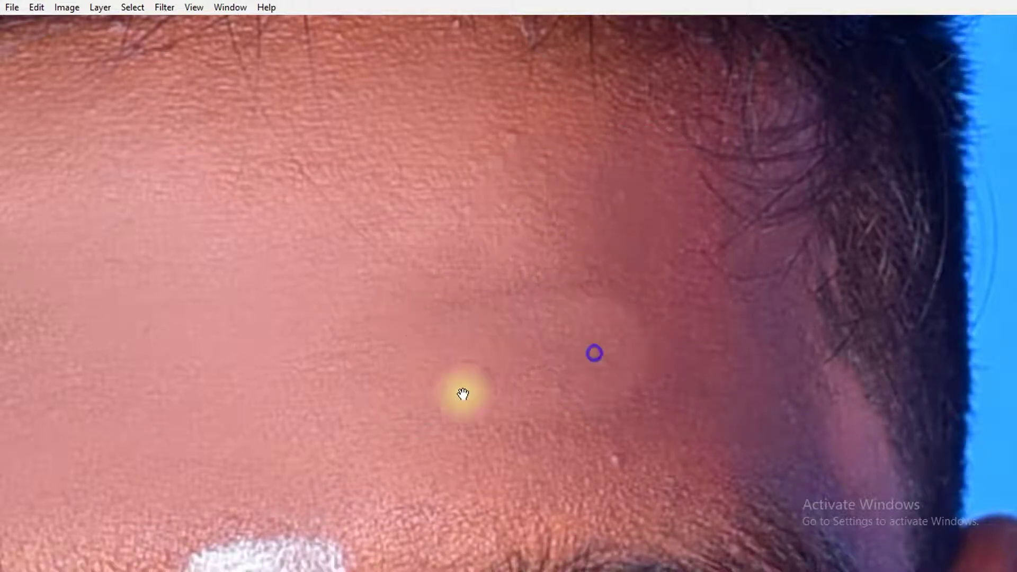
pyautogui.keyDown('alt'); pyautogui.click(522, 341); pyautogui.keyUp('alt')
pyautogui.keyDown('alt'); pyautogui.click(415, 229); pyautogui.keyUp('alt')
pyautogui.keyDown('alt'); pyautogui.click(632, 326); pyautogui.keyUp('alt')
pyautogui.keyDown('alt'); pyautogui.click(672, 302); pyautogui.keyUp('alt')
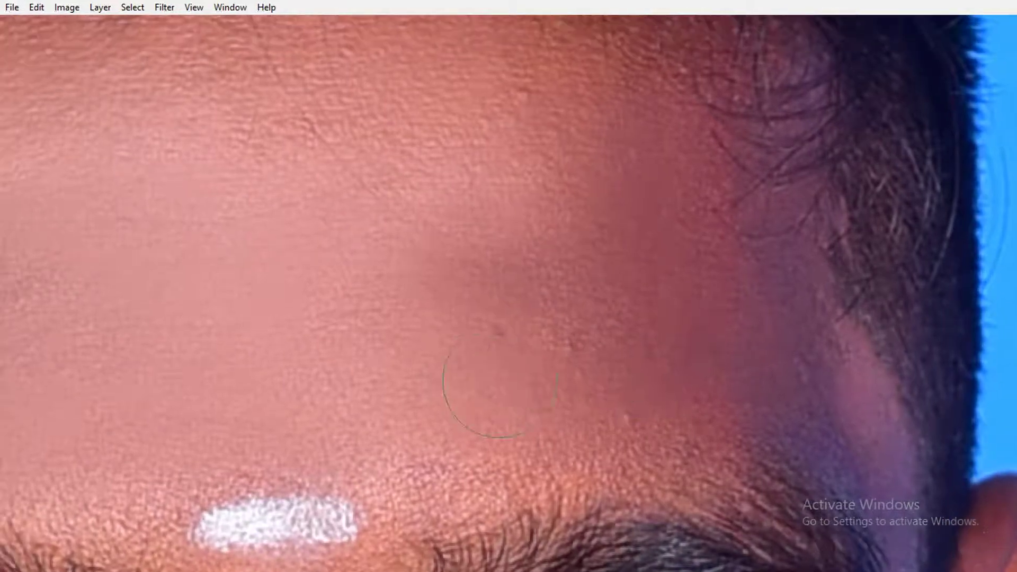
pyautogui.click(340, 318)
pyautogui.click(591, 323)
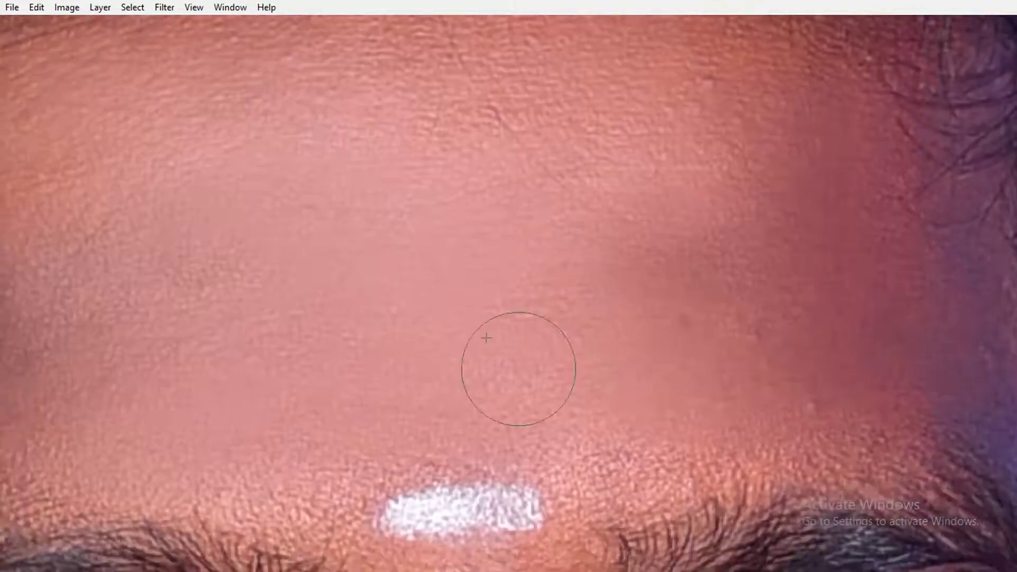
pyautogui.click(504, 343)
pyautogui.hotkey('ctrl', '0')
# Step: Zoom in on the forehead and clone smooth the right forehead skin
pyautogui.press('z')
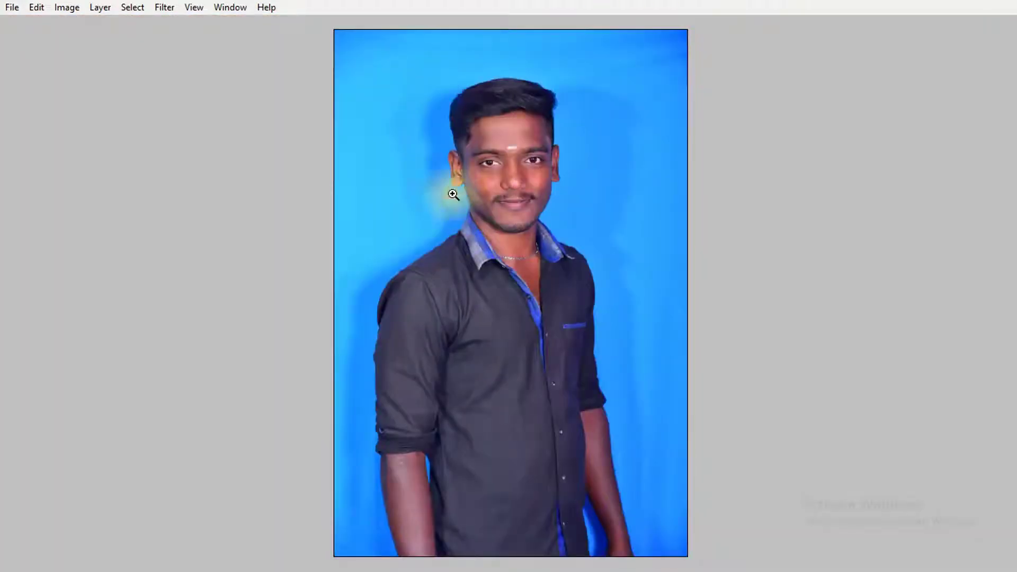
pyautogui.click(452, 193)
pyautogui.scroll(2, 657, 312)
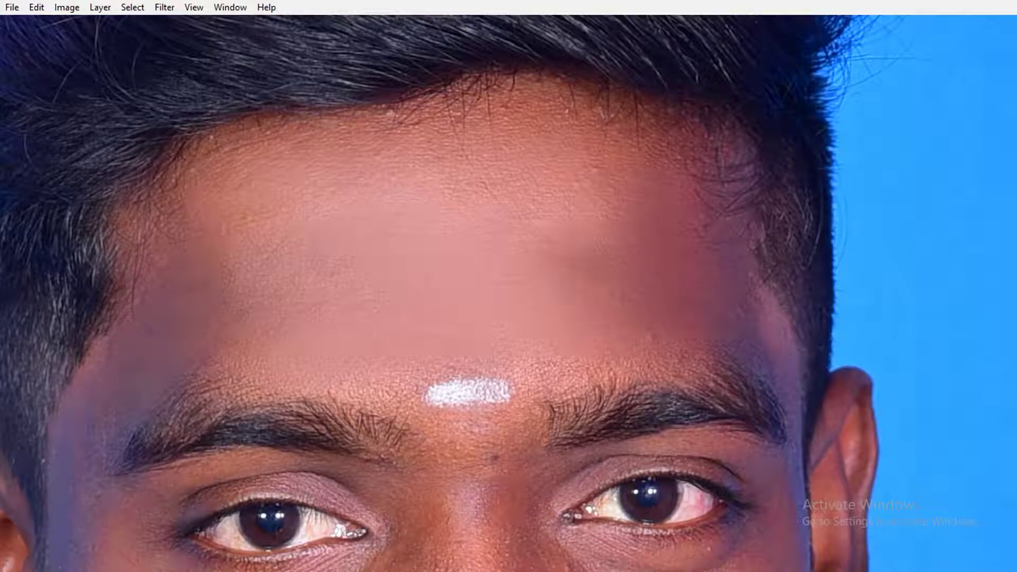
pyautogui.keyDown('alt'); pyautogui.click(706, 282); pyautogui.keyUp('alt')
pyautogui.click(704, 259)
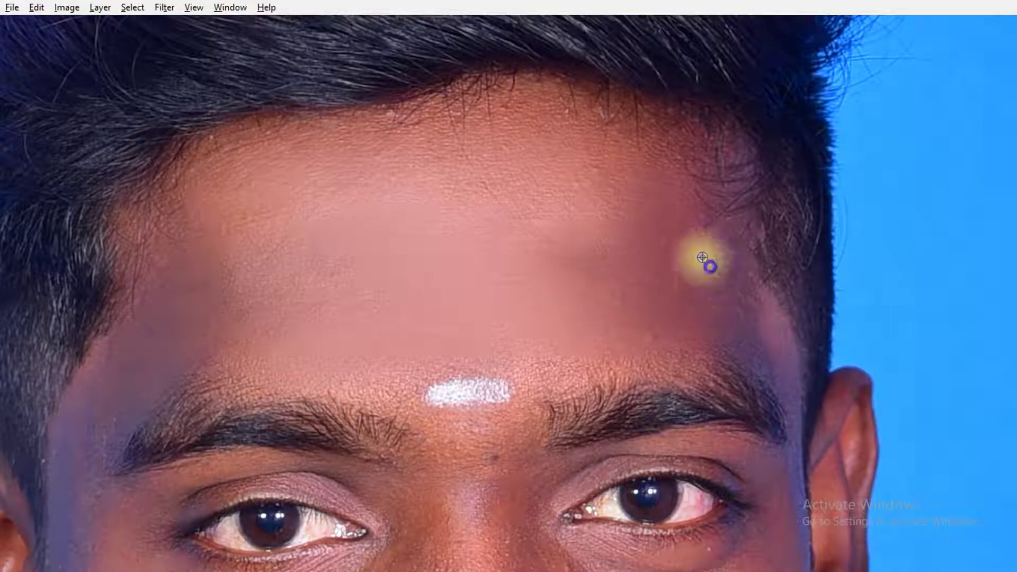
pyautogui.click(706, 284)
pyautogui.click(681, 233)
# Step: Smooth the upper forehead along the hairline, clone away the stray hair, and restore the panels
pyautogui.click(613, 175)
pyautogui.click(663, 193)
pyautogui.click(625, 180)
pyautogui.click(537, 164)
pyautogui.click(573, 169)
pyautogui.click(423, 206)
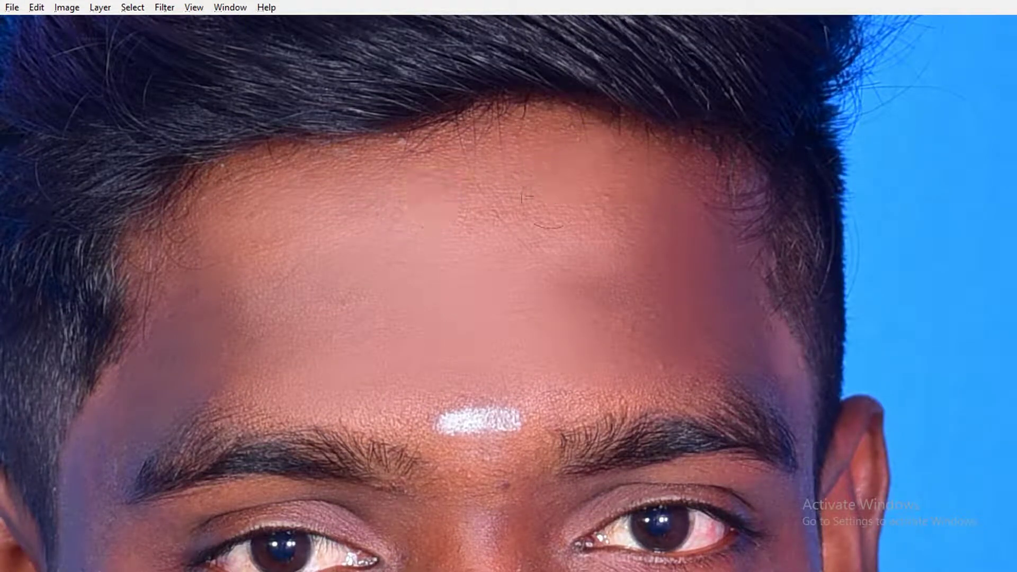
pyautogui.moveTo(302, 210); pyautogui.dragTo(483, 219)
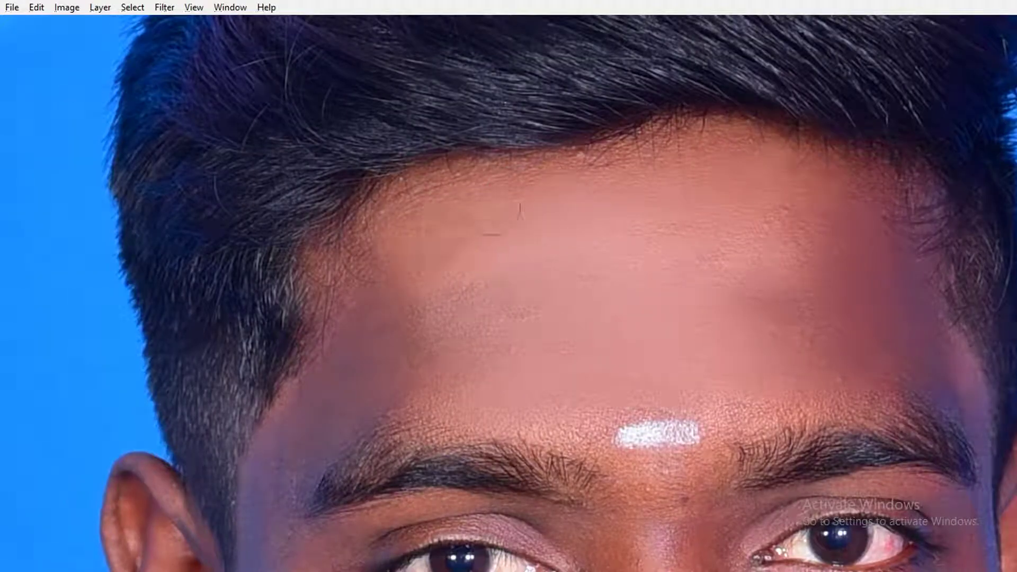
pyautogui.click(450, 231)
pyautogui.press('Tab')
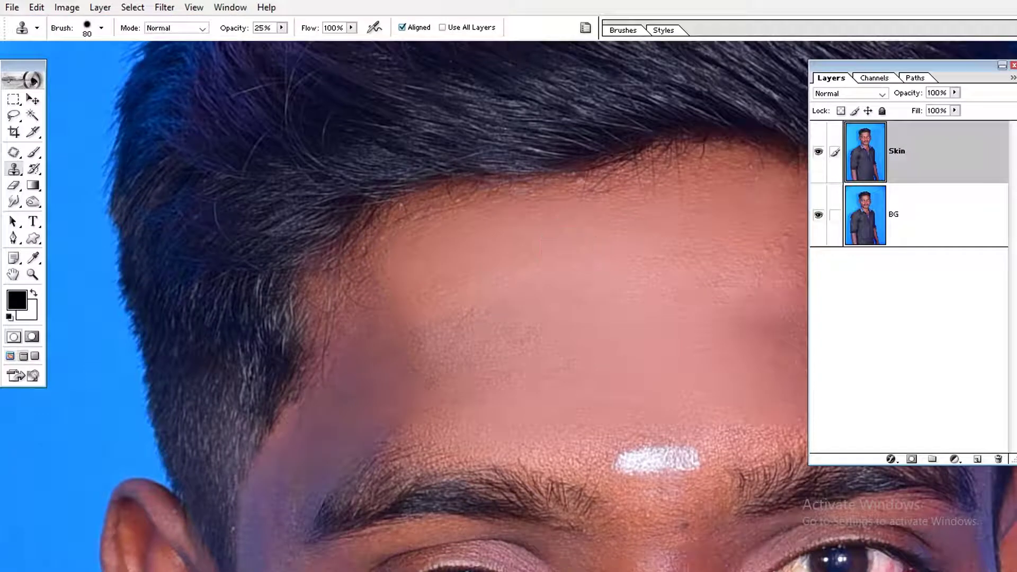
# Step: Lower the brush hardness to a soft edge and clone over the forehead above the white mark
pyautogui.click(413, 382)
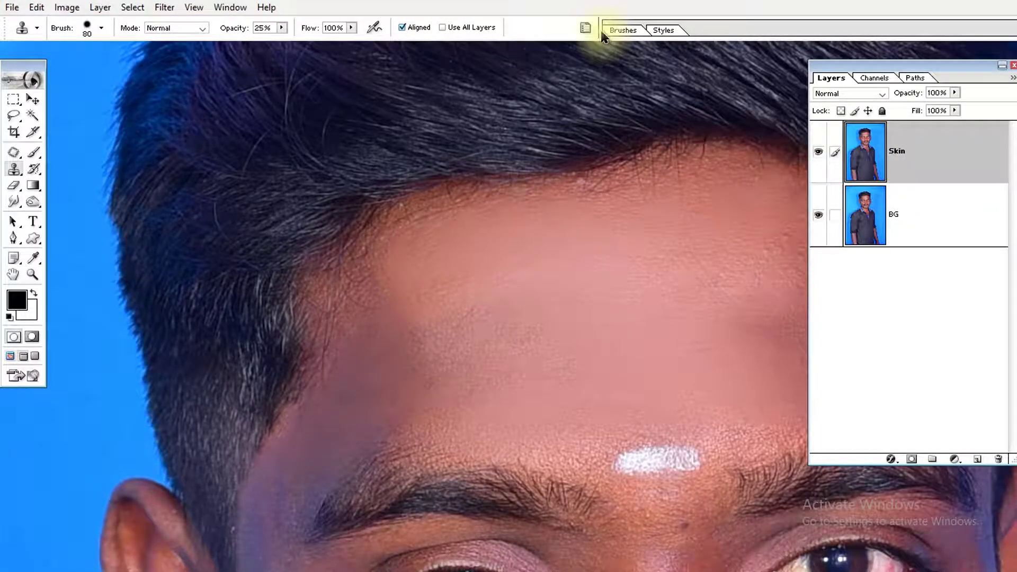
pyautogui.click(623, 31)
pyautogui.moveTo(793, 233); pyautogui.dragTo(717, 236)
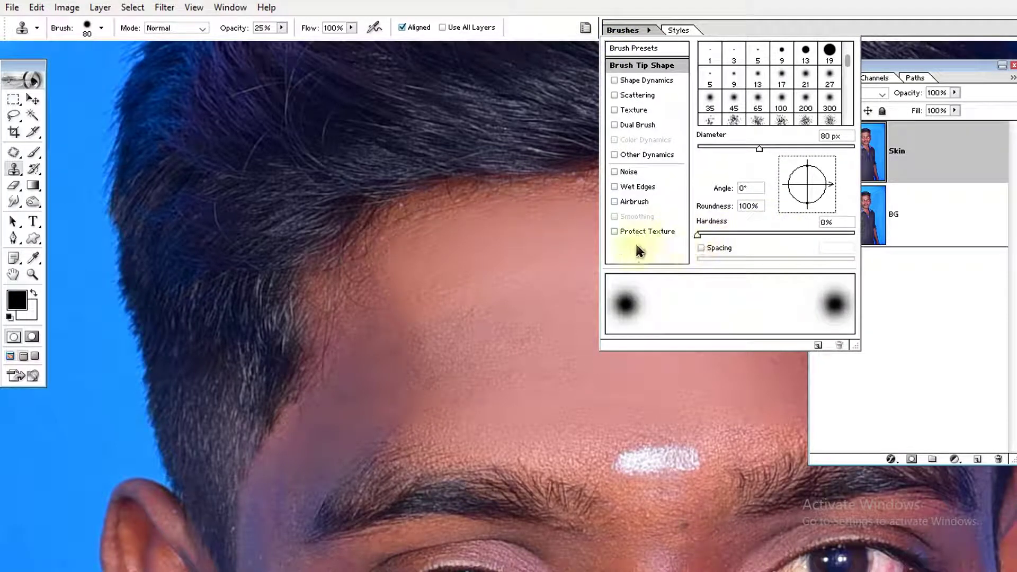
pyautogui.press('Return')
pyautogui.click(431, 351)
pyautogui.click(494, 380)
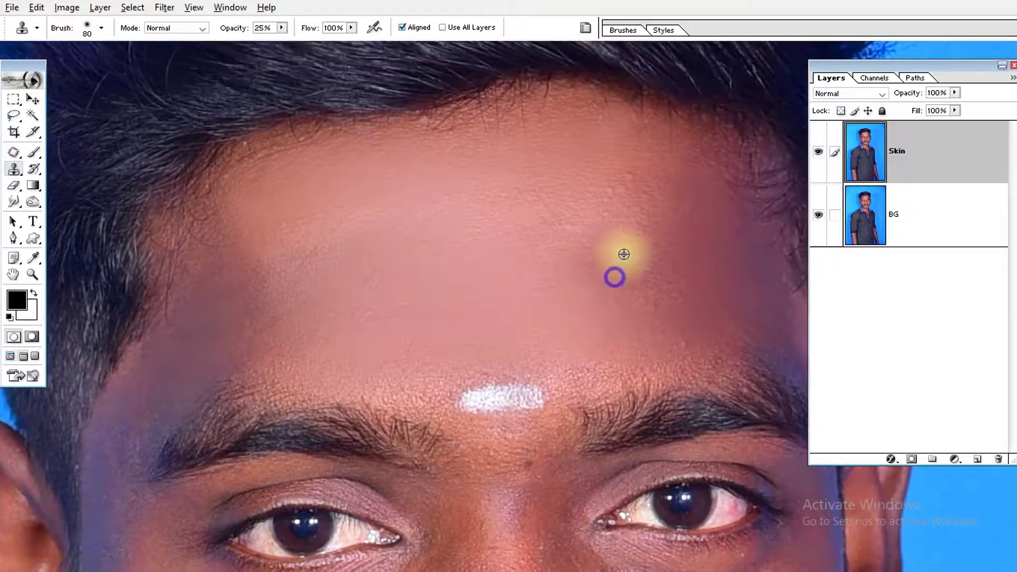
pyautogui.moveTo(613, 277); pyautogui.dragTo(590, 234)
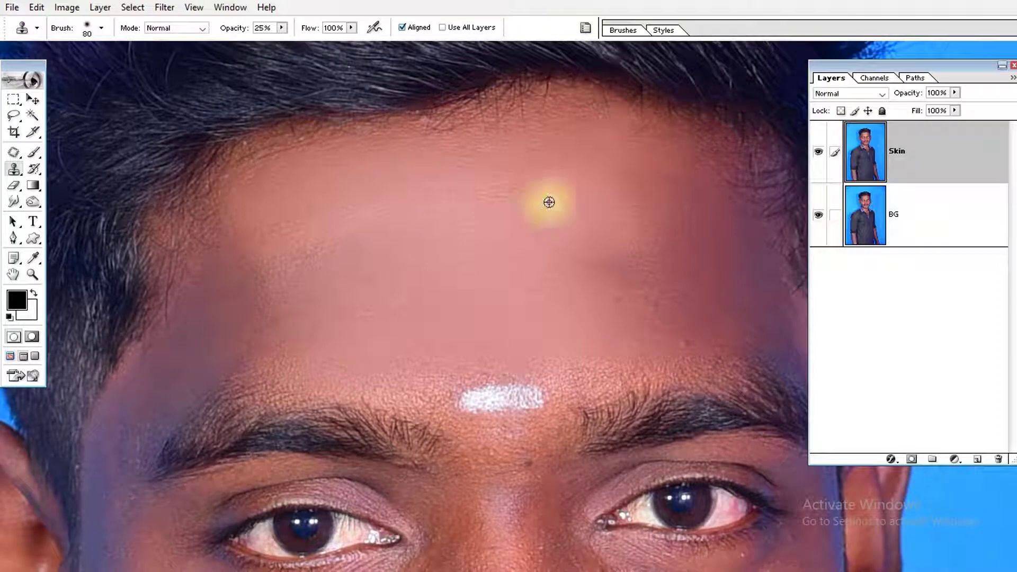
pyautogui.keyDown('alt'); pyautogui.click(455, 256); pyautogui.keyUp('alt')
# Step: Toggle the Skin layer's visibility to compare the smoothed forehead with the original
pyautogui.click(836, 164)
pyautogui.click(817, 156)
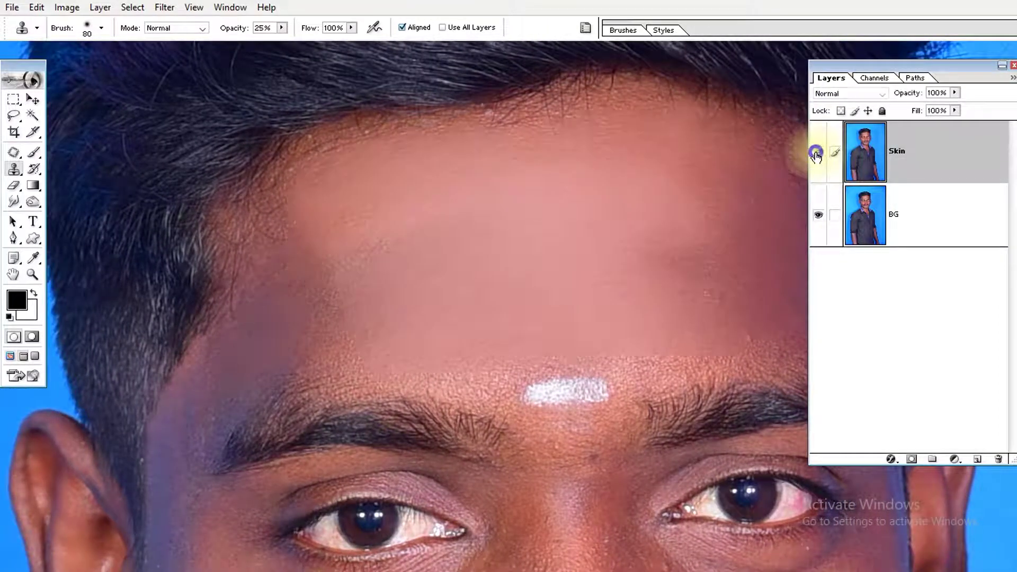
pyautogui.click(817, 155)
pyautogui.hotkey('ctrl', '-')
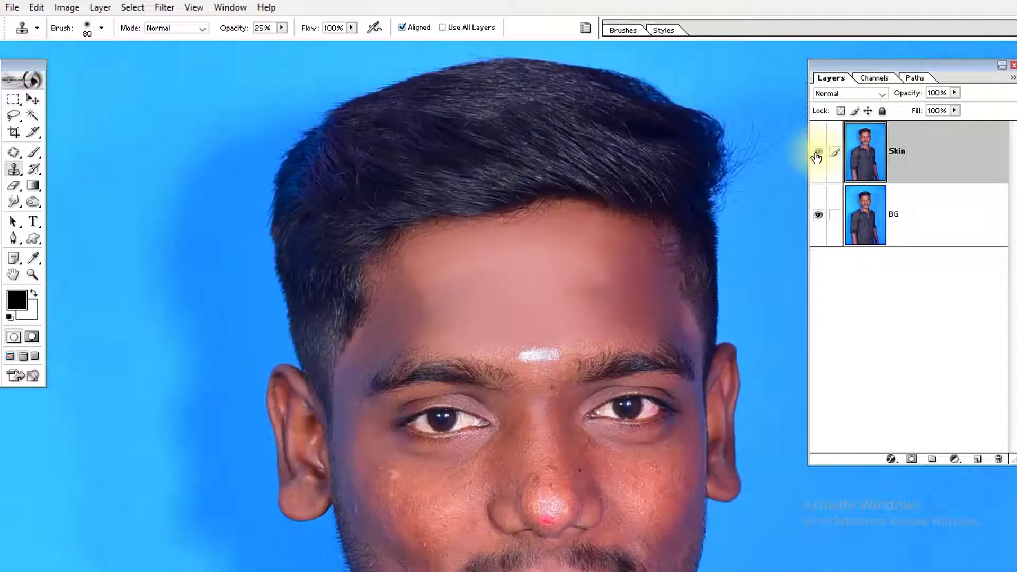
pyautogui.moveTo(597, 291); pyautogui.dragTo(472, 194)
pyautogui.click(817, 191)
pyautogui.click(815, 155)
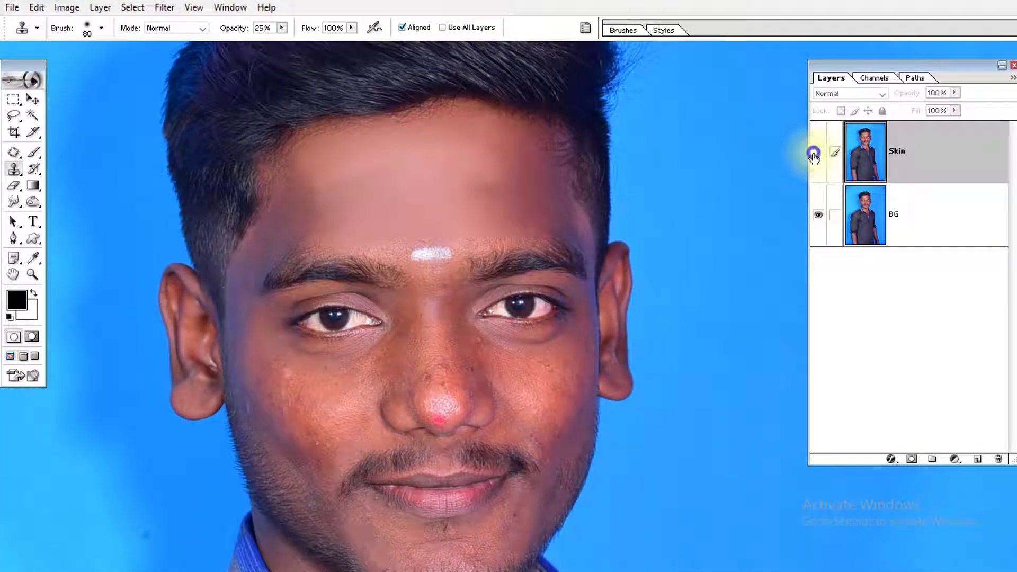
pyautogui.click(814, 153)
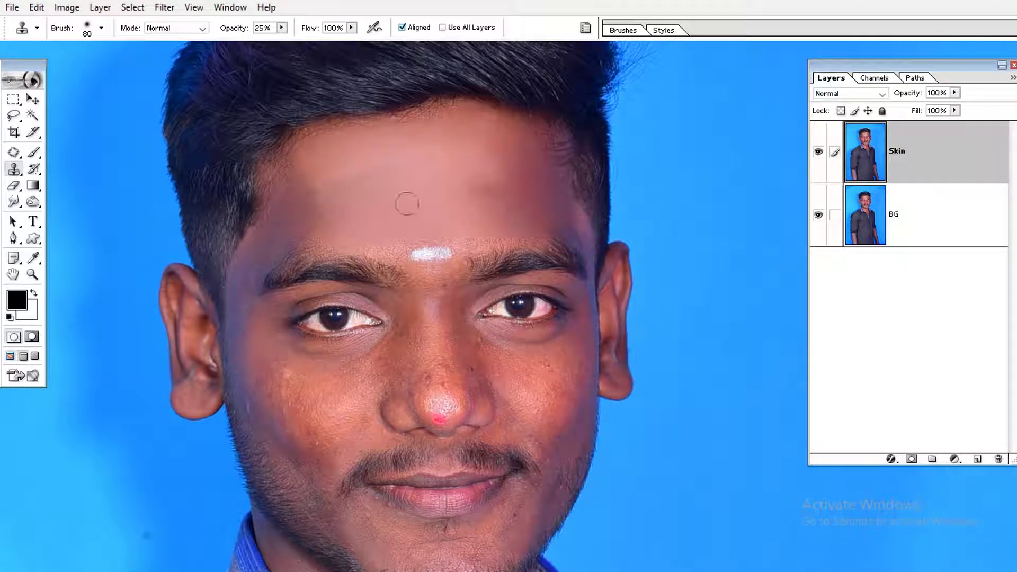
pyautogui.click(820, 152)
# Step: Zoom in on the area around the ear and eye
pyautogui.keyDown('ctrl'); pyautogui.click(477, 227); pyautogui.keyUp('ctrl')
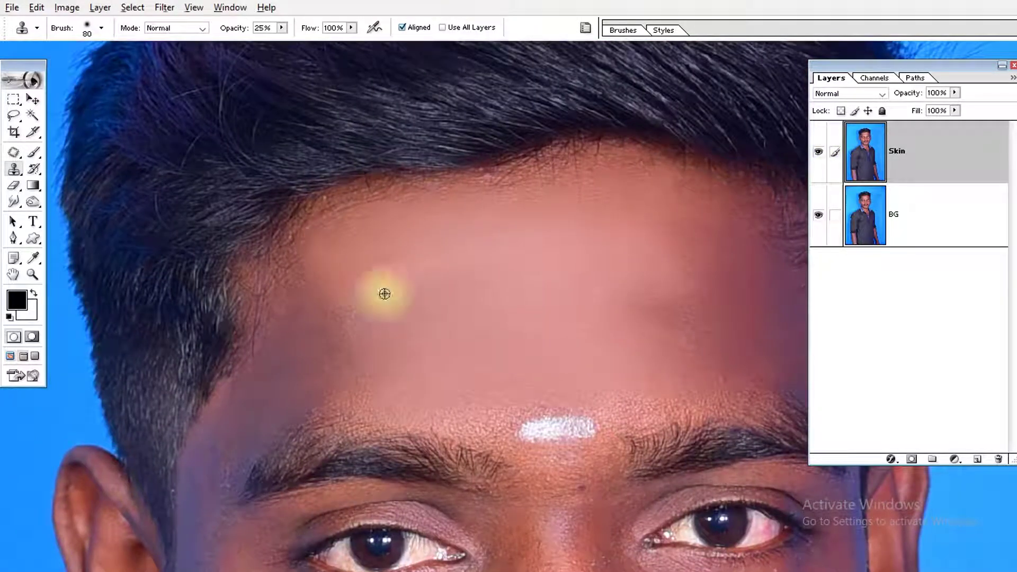
pyautogui.scroll(-5, 466, 246)
pyautogui.keyDown('ctrl'); pyautogui.click(218, 295); pyautogui.keyUp('ctrl')
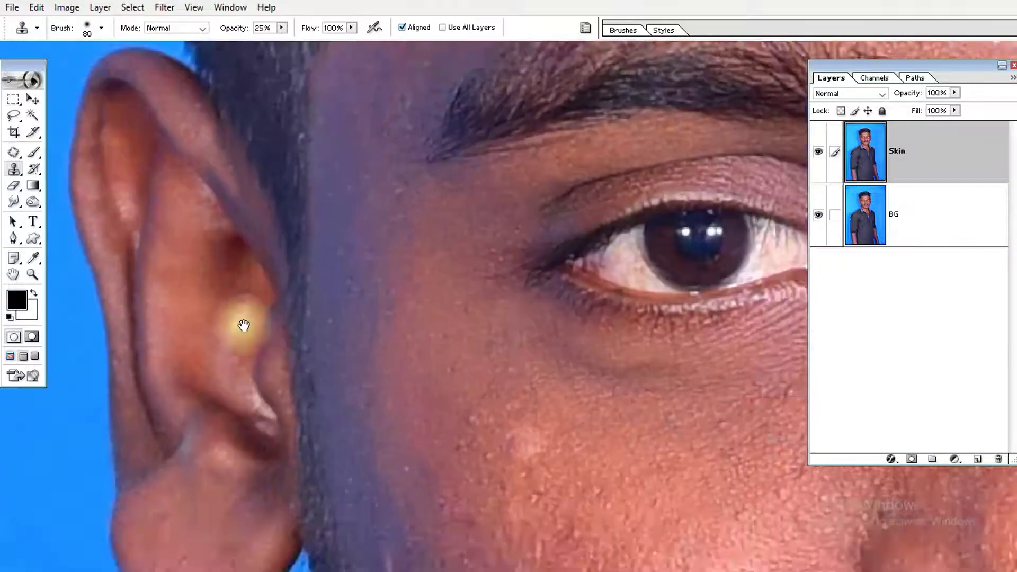
# Step: Hide the panels, sample clean skin beside the hairline, and smooth the temple
pyautogui.press('Tab')
pyautogui.scroll(3, 448, 339)
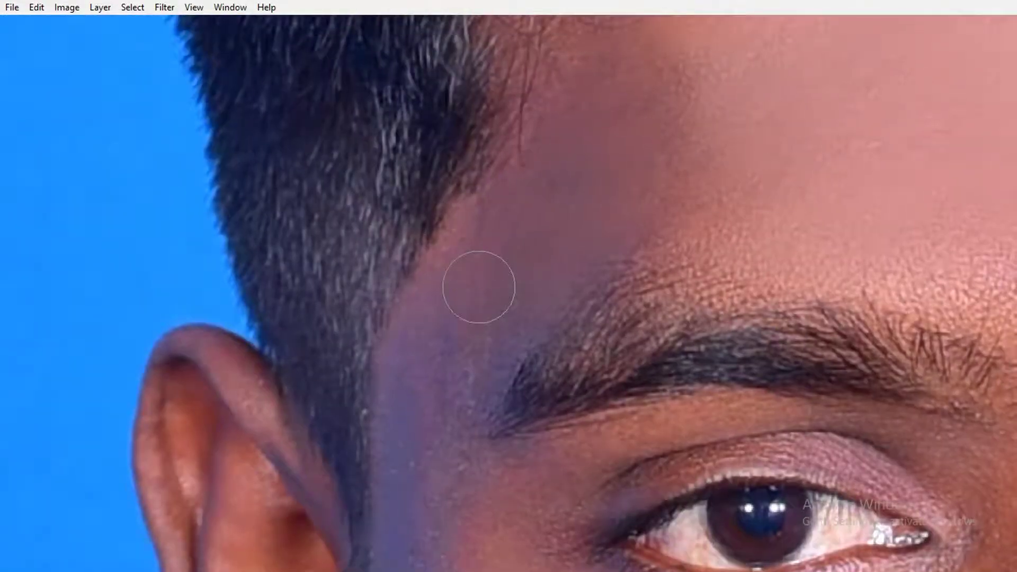
pyautogui.click(540, 227)
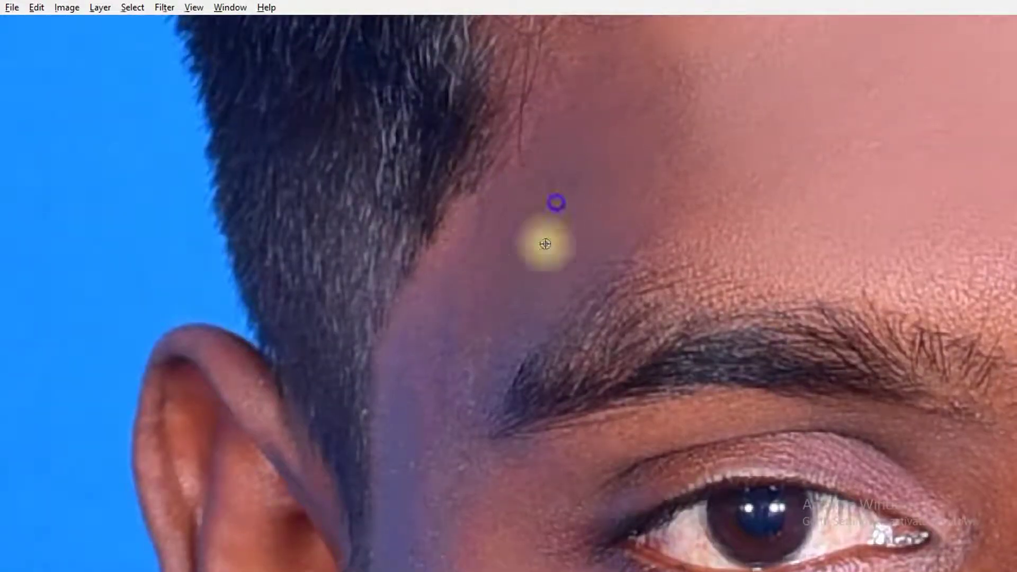
pyautogui.click(487, 237)
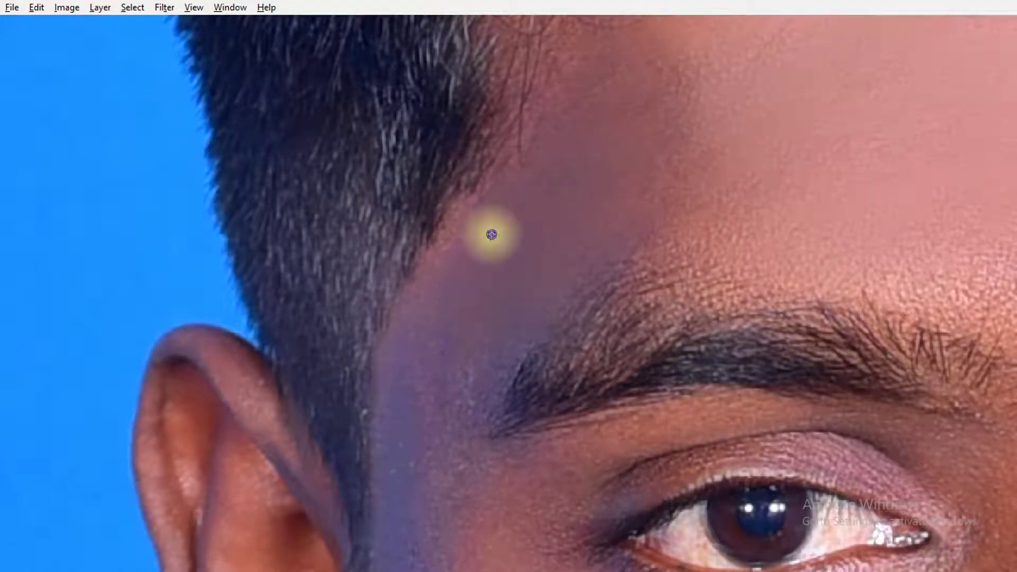
pyautogui.click(479, 292)
pyautogui.scroll(-3, 431, 352)
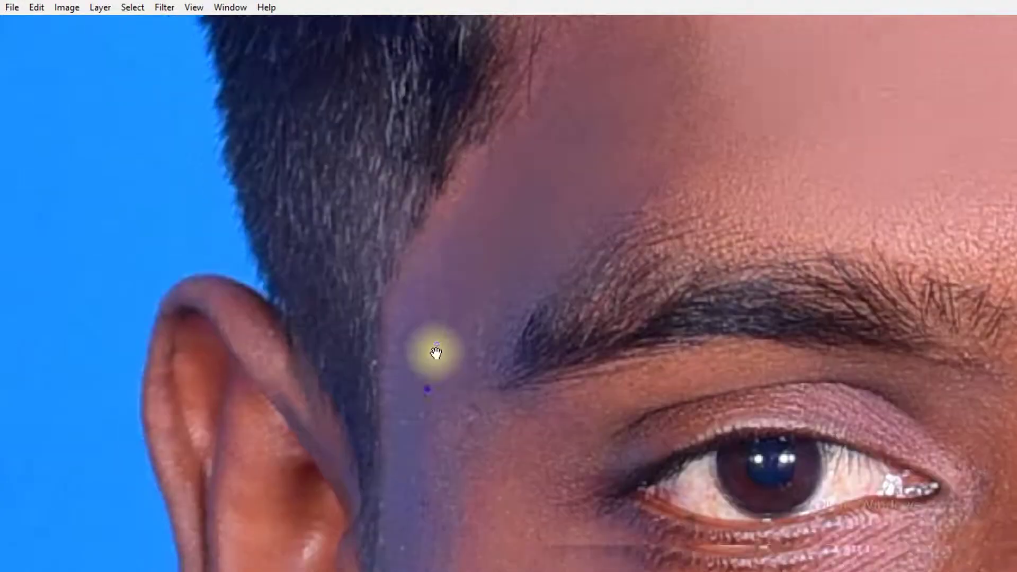
pyautogui.click(431, 227)
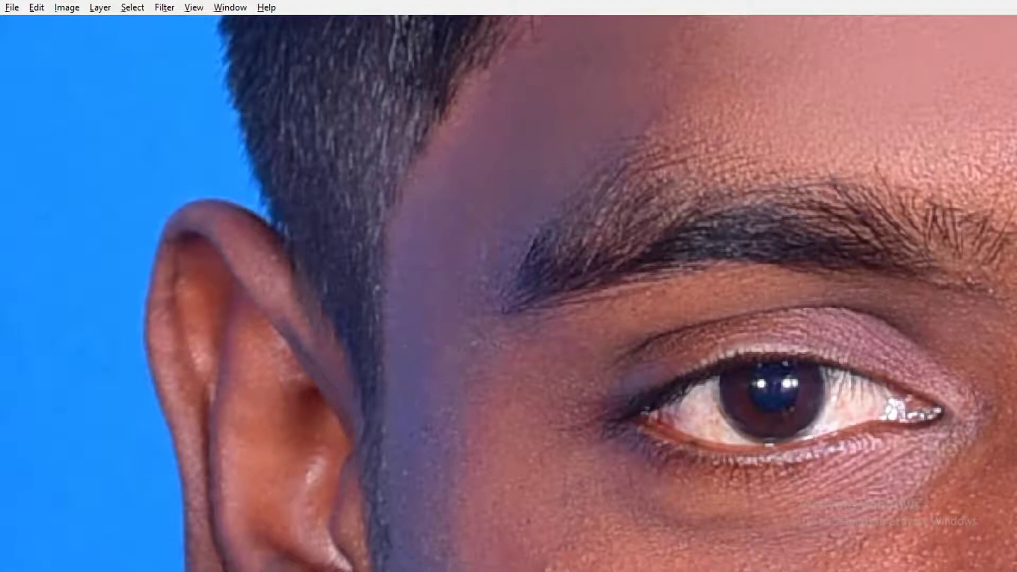
pyautogui.scroll(-4, 432, 447)
pyautogui.click(416, 204)
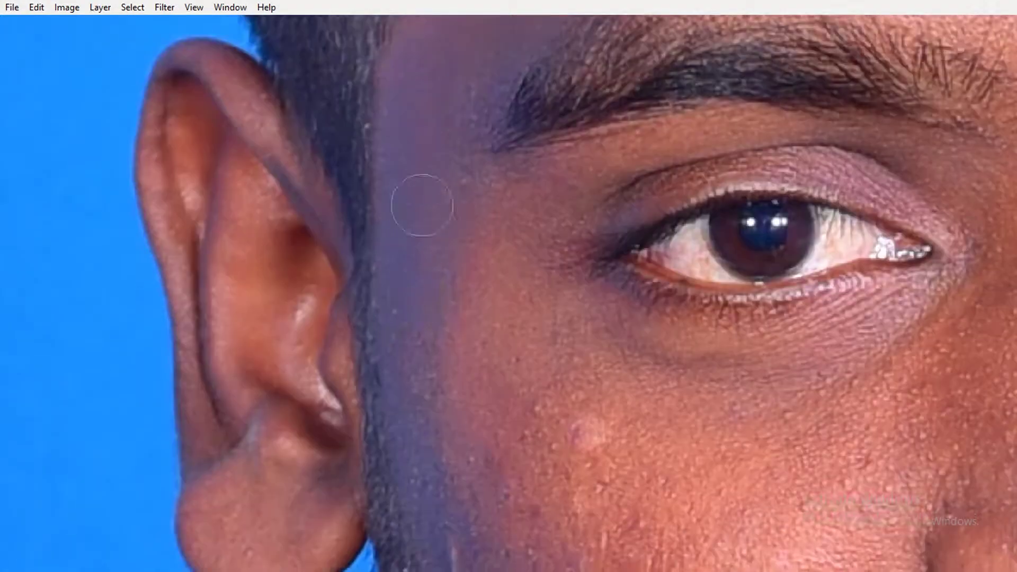
pyautogui.click(420, 243)
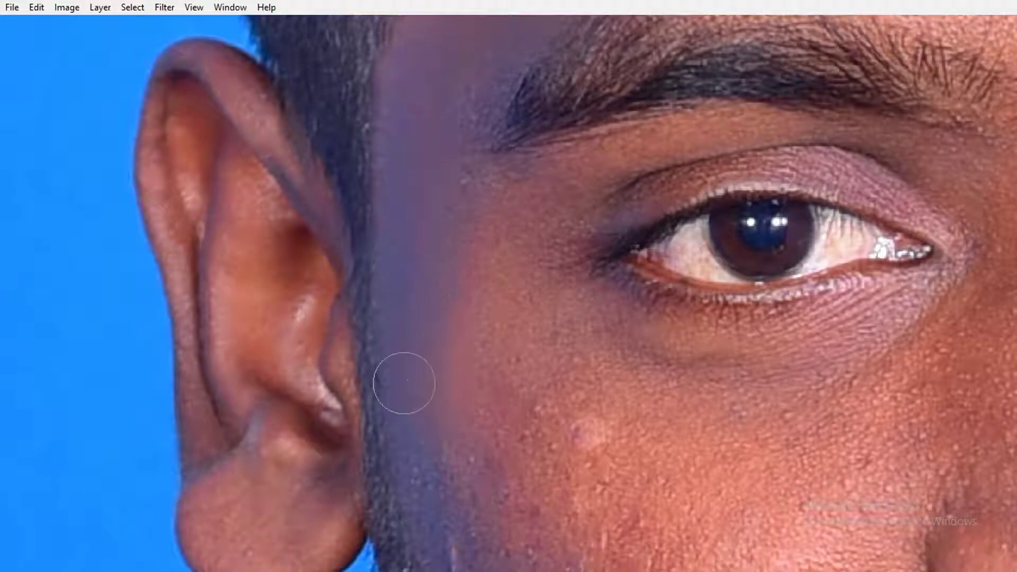
# Step: Smooth the temple skin beside the ear and the nearby cheek
pyautogui.scroll(2, 405, 383)
pyautogui.click(418, 313)
pyautogui.click(423, 330)
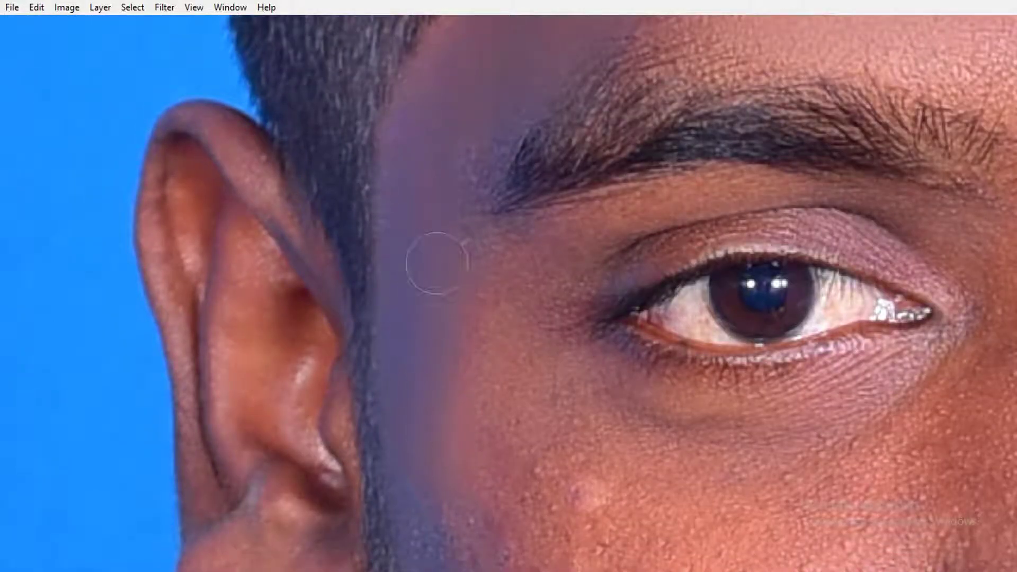
pyautogui.scroll(2, 437, 263)
pyautogui.click(409, 257)
pyautogui.scroll(-5, 398, 340)
pyautogui.click(411, 186)
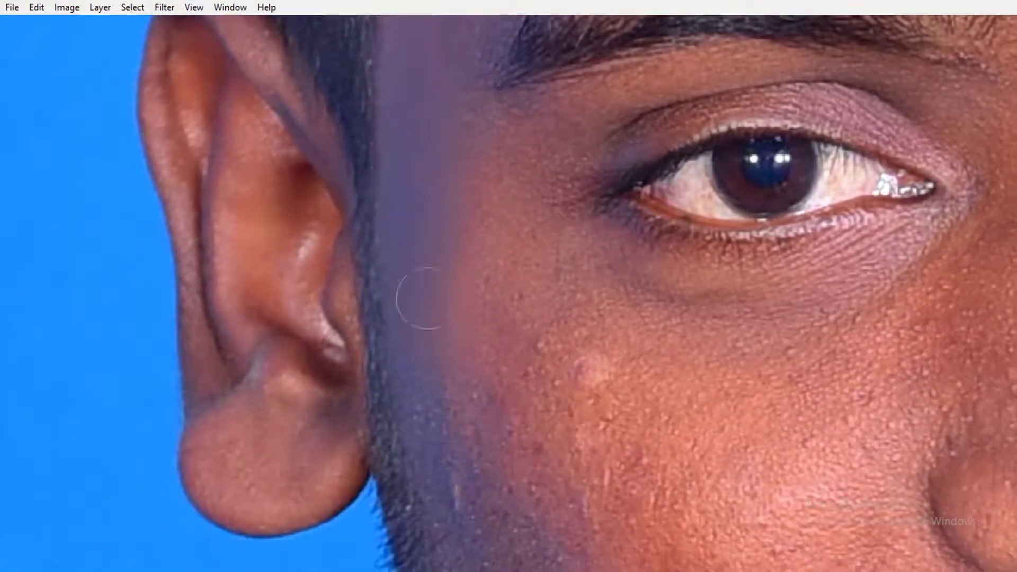
pyautogui.click(447, 416)
pyautogui.scroll(-3, 440, 413)
pyautogui.click(404, 291)
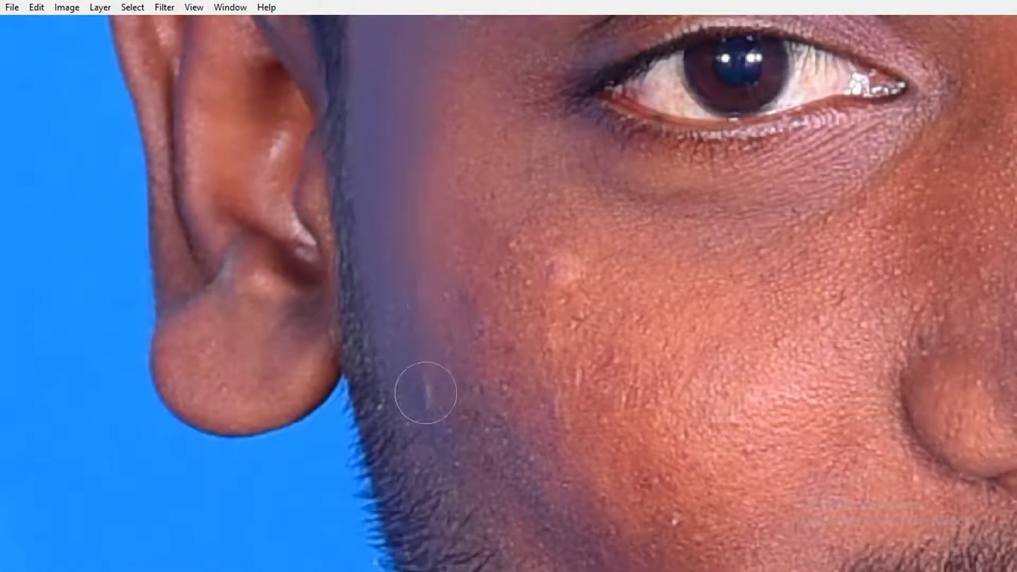
# Step: Remove the small light mark on the jaw and smooth the surrounding cheek and temple
pyautogui.click(391, 263)
pyautogui.scroll(-3, 446, 398)
pyautogui.click(395, 286)
pyautogui.click(509, 367)
pyautogui.click(402, 266)
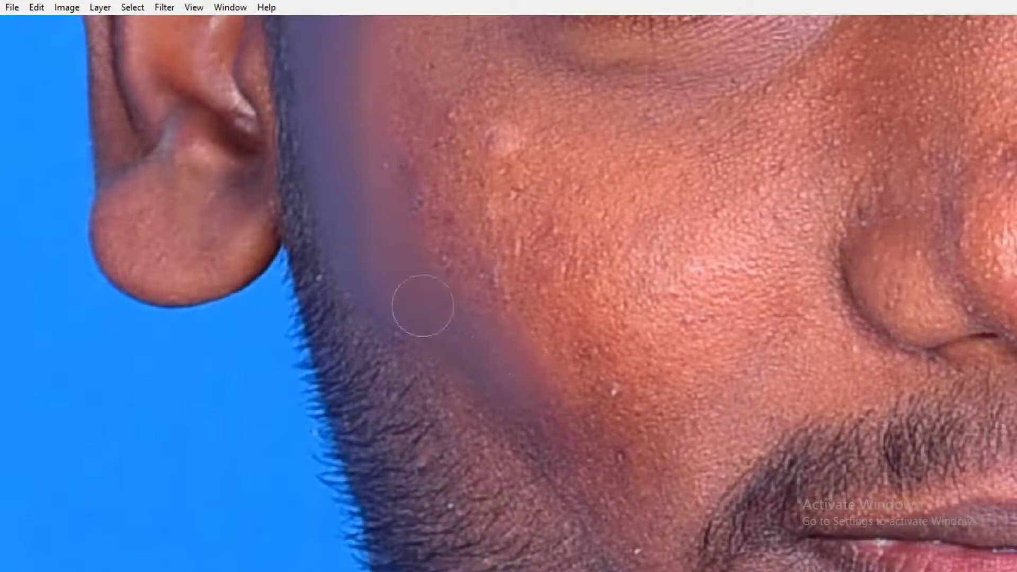
pyautogui.scroll(3, 465, 381)
pyautogui.click(438, 227)
pyautogui.scroll(1, 439, 233)
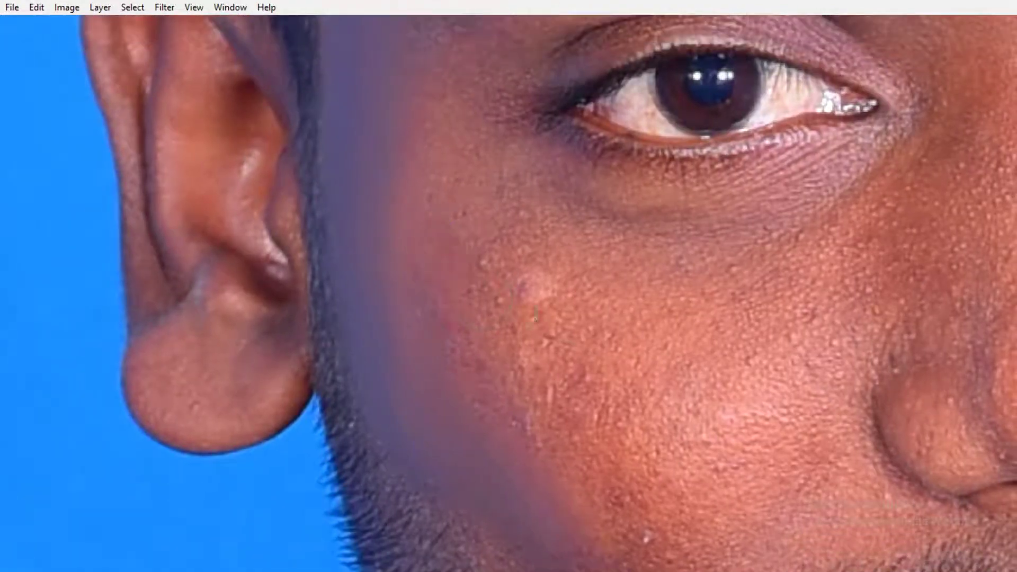
# Step: Sample clean cheek skin and cover the light blemish on the cheek
pyautogui.keyDown('alt'); pyautogui.click(505, 328); pyautogui.keyUp('alt')
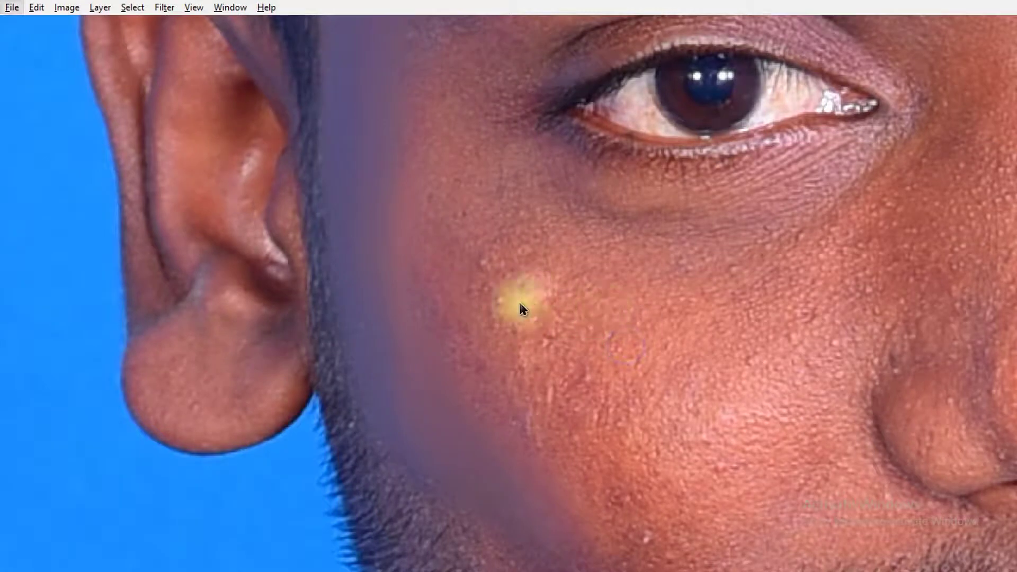
pyautogui.click(604, 291)
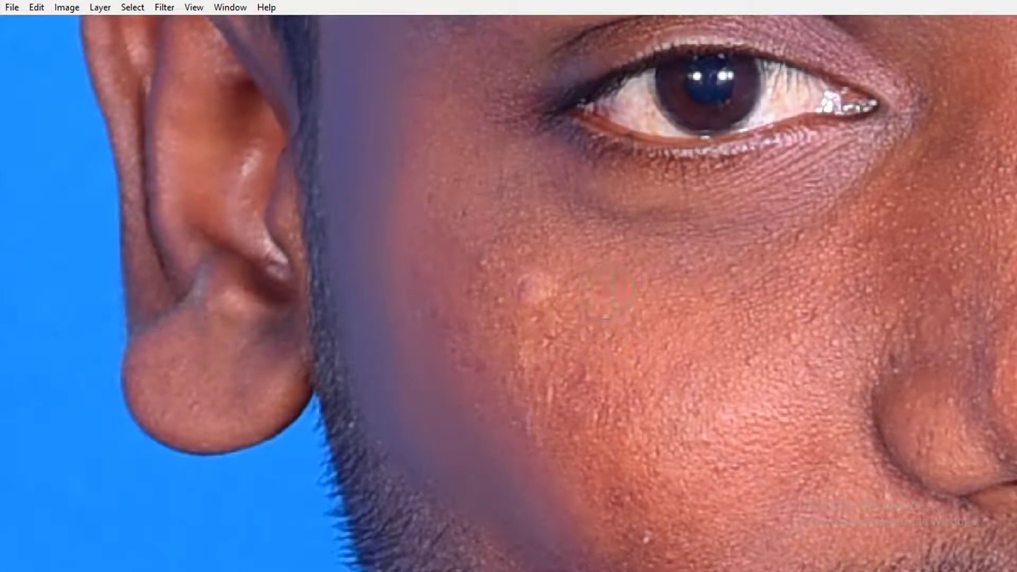
pyautogui.click(530, 302)
pyautogui.scroll(1, 530, 302)
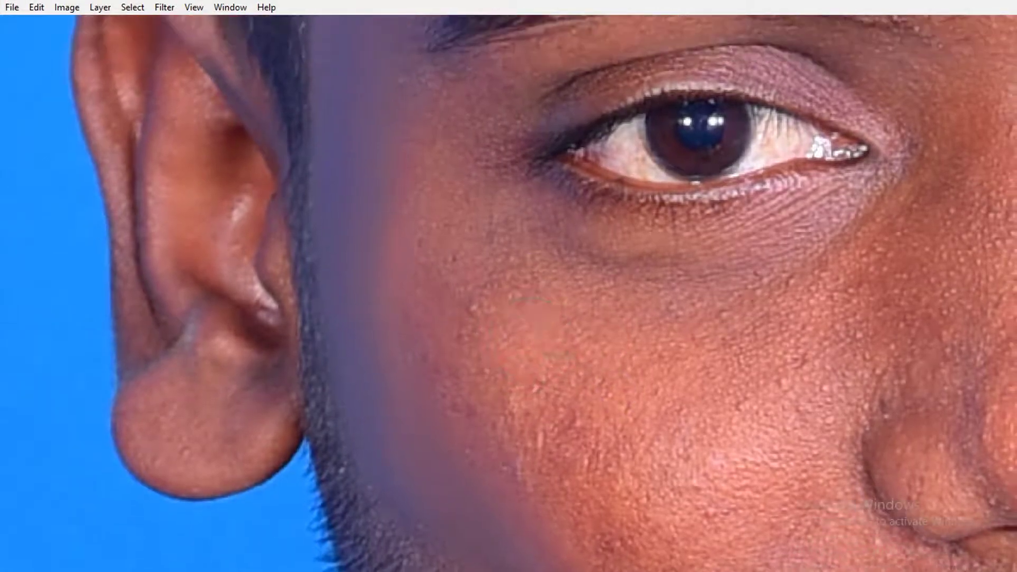
pyautogui.click(503, 329)
# Step: Resample clean cheek skin and smooth the cheek below the eye
pyautogui.click(466, 280)
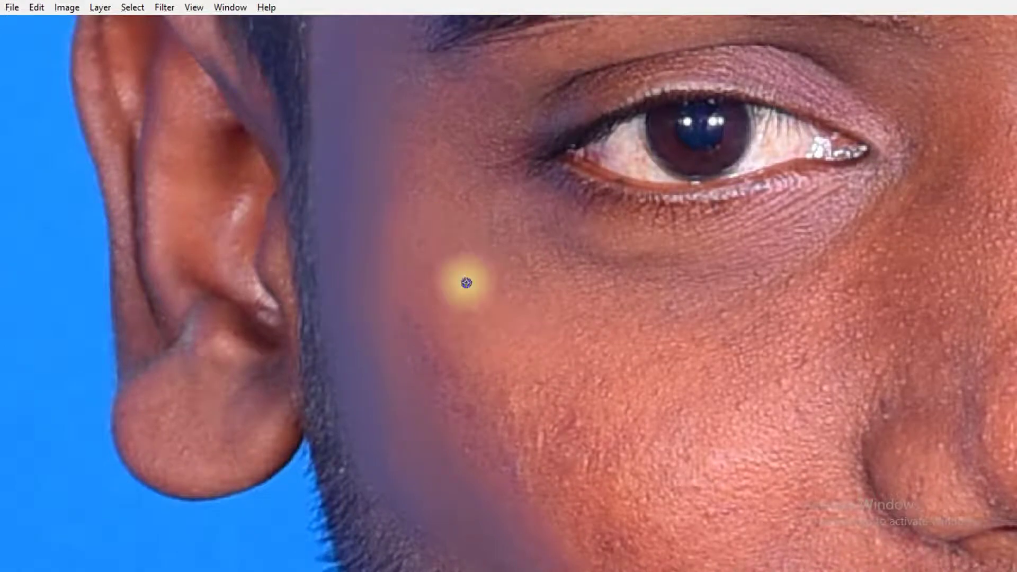
pyautogui.scroll(-1, 469, 358)
pyautogui.click(540, 325)
pyautogui.click(611, 425)
pyautogui.scroll(-2, 610, 424)
pyautogui.click(522, 327)
pyautogui.click(643, 288)
pyautogui.scroll(2, 697, 221)
pyautogui.scroll(1, 606, 311)
pyautogui.click(606, 311)
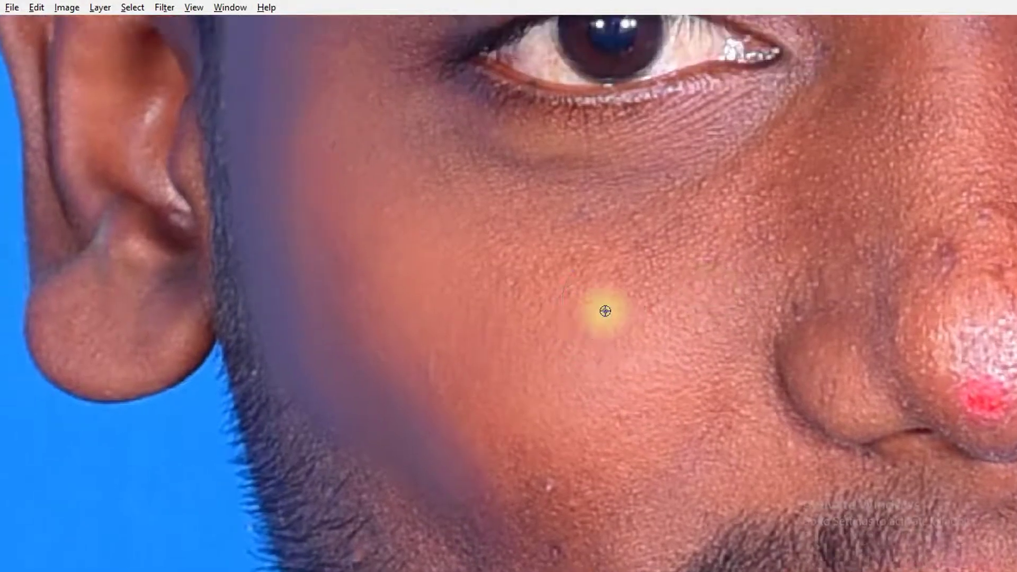
pyautogui.click(645, 284)
pyautogui.press('Tab')
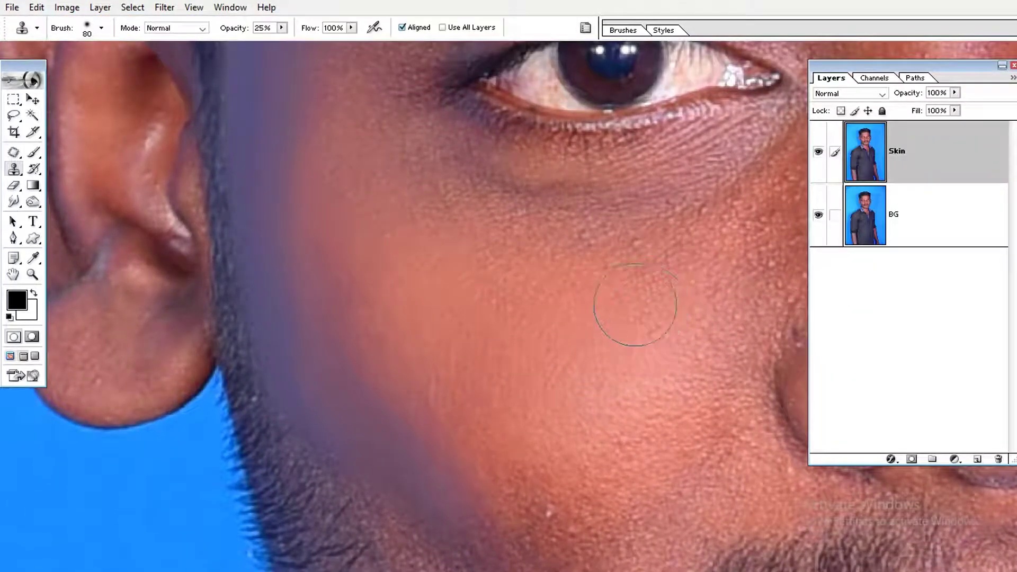
# Step: Hide the panels, zoom in, and smooth the cheek skin beside the nose
pyautogui.moveTo(546, 288); pyautogui.dragTo(462, 322)
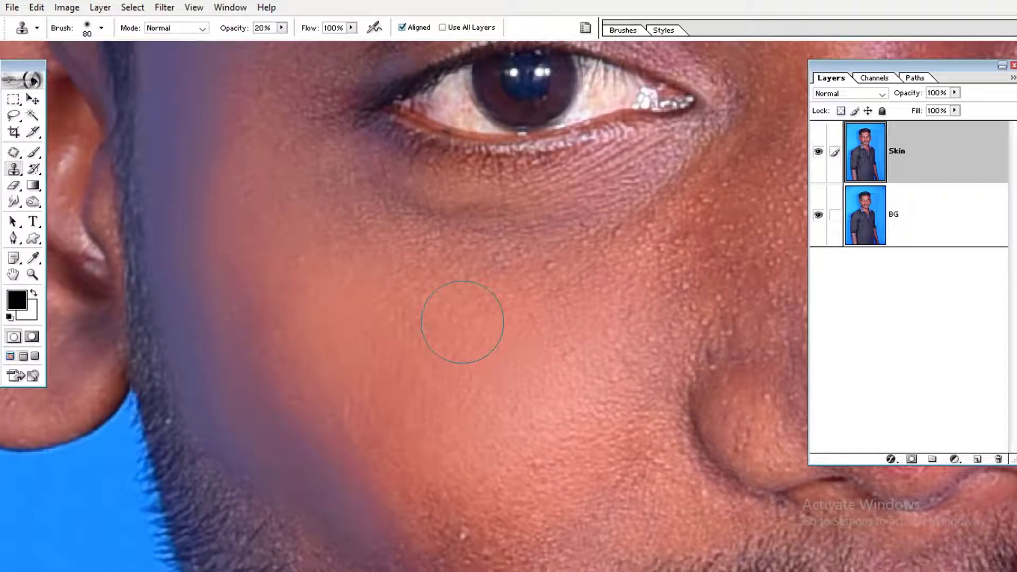
pyautogui.press('Tab')
pyautogui.scroll(2, 484, 359)
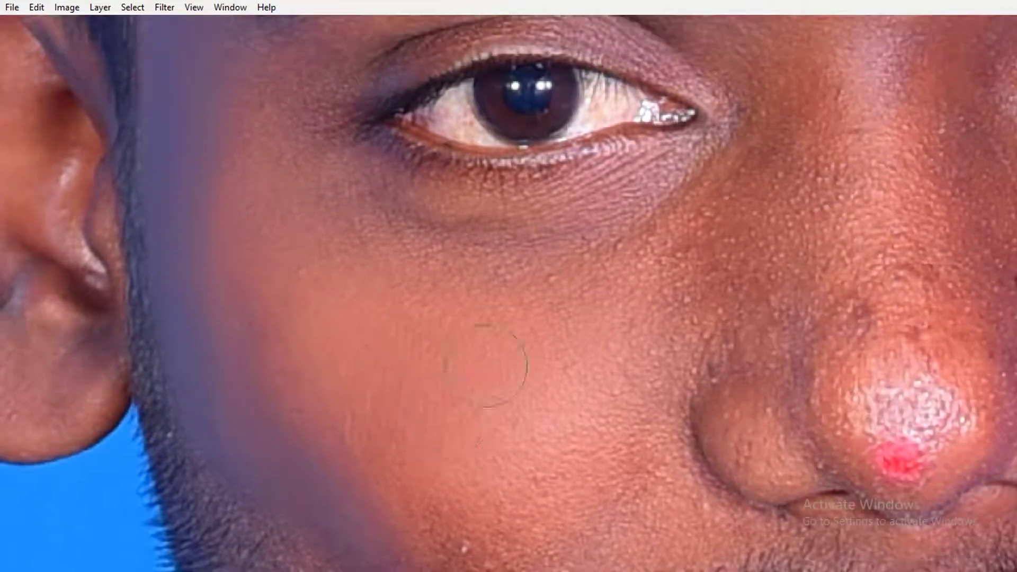
pyautogui.scroll(3, 530, 328)
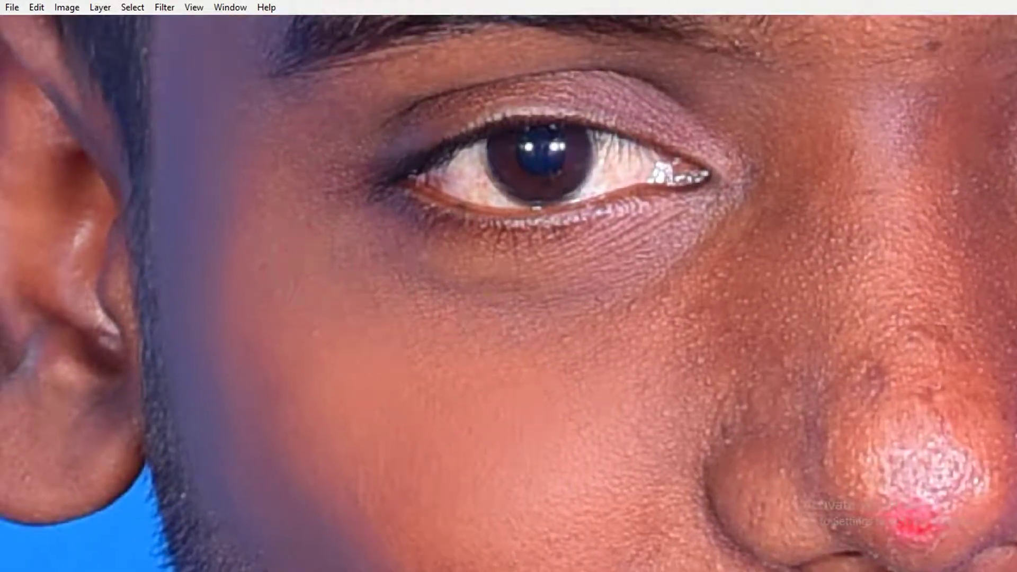
pyautogui.click(517, 338)
pyautogui.click(767, 297)
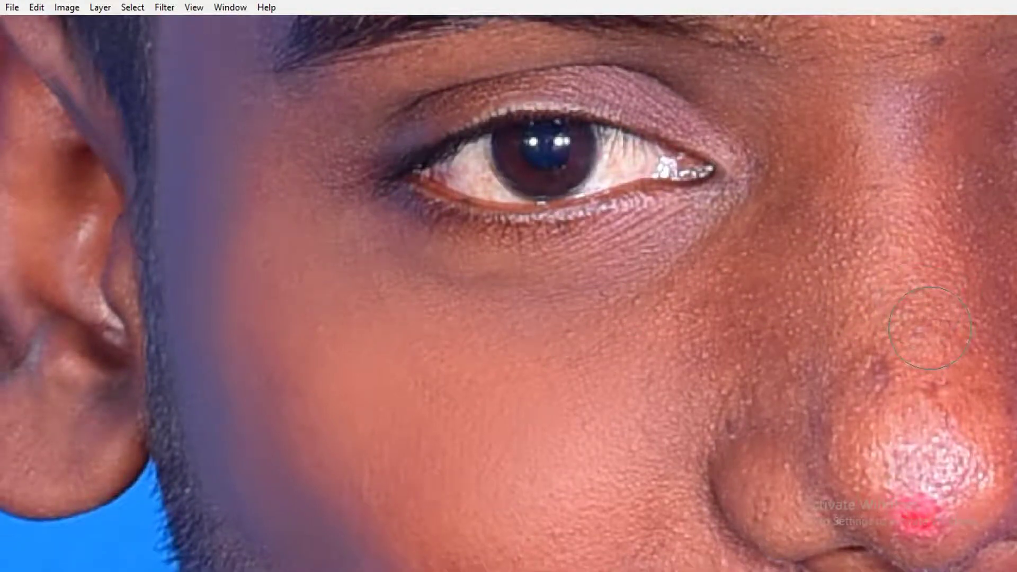
# Step: Heal the blemishes on the nose bridge and a spot on the adjacent cheek
pyautogui.moveTo(937, 396); pyautogui.dragTo(879, 387)
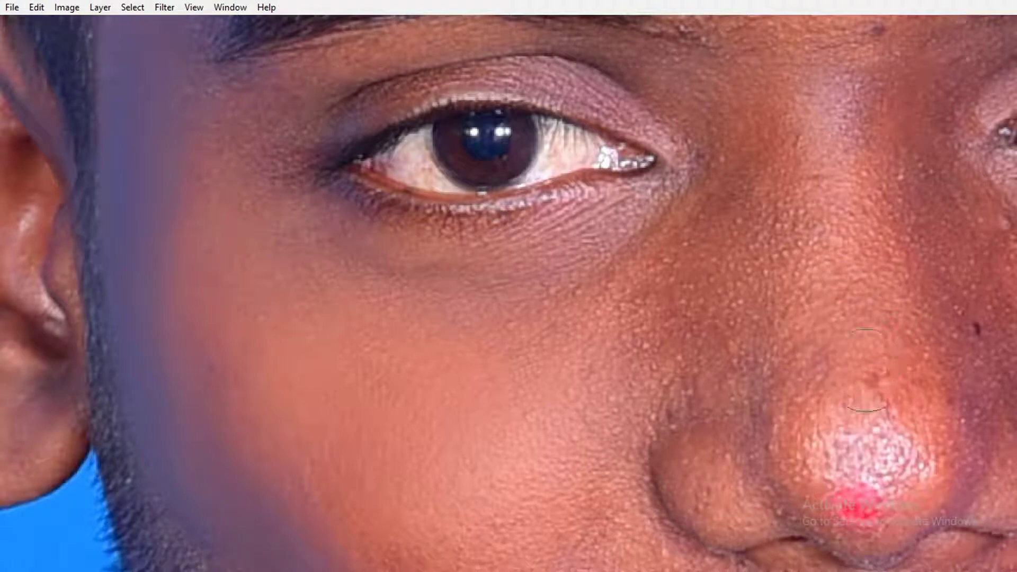
pyautogui.moveTo(824, 353); pyautogui.dragTo(792, 373)
pyautogui.click(749, 307)
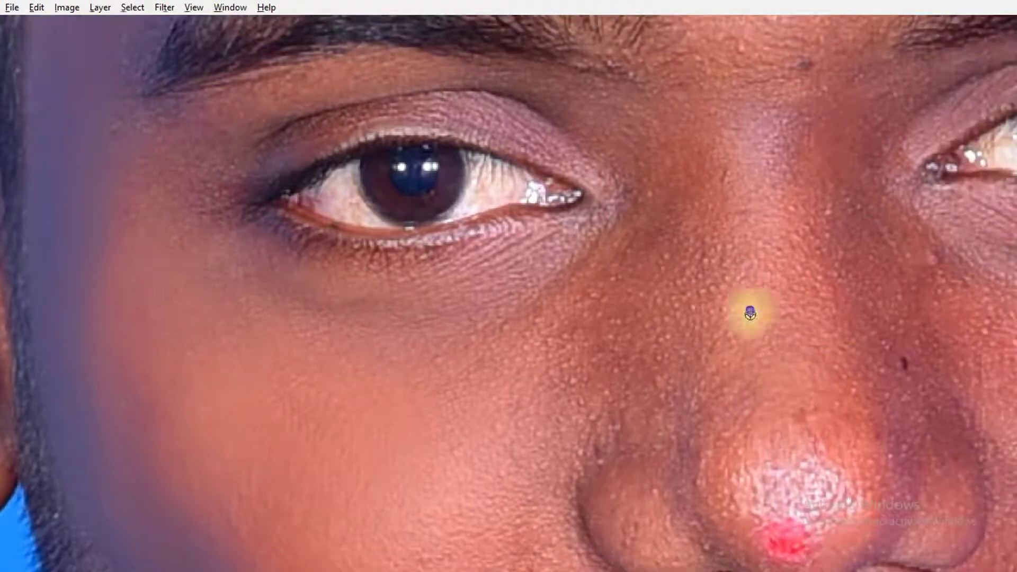
pyautogui.click(766, 318)
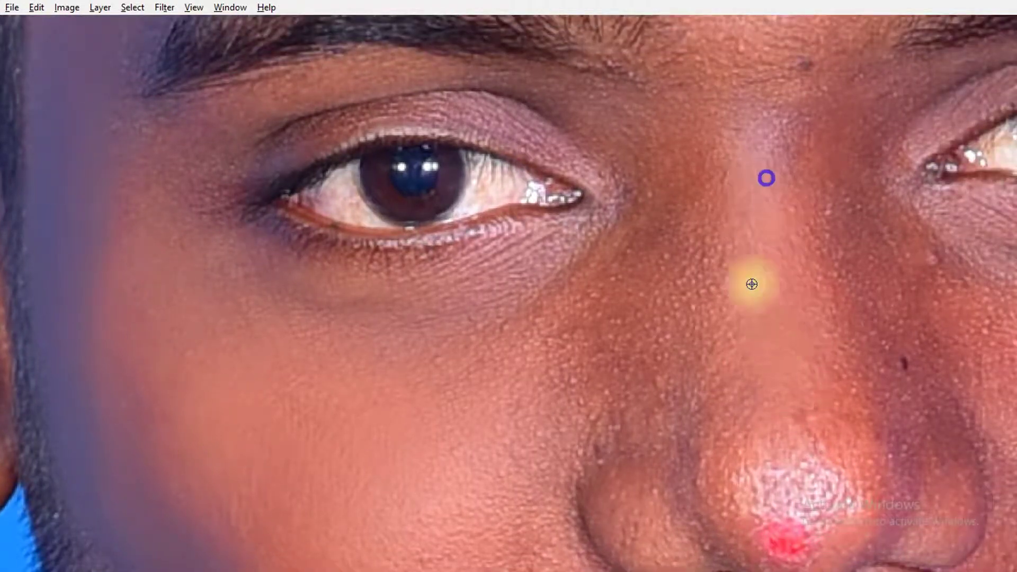
pyautogui.click(663, 329)
pyautogui.click(474, 438)
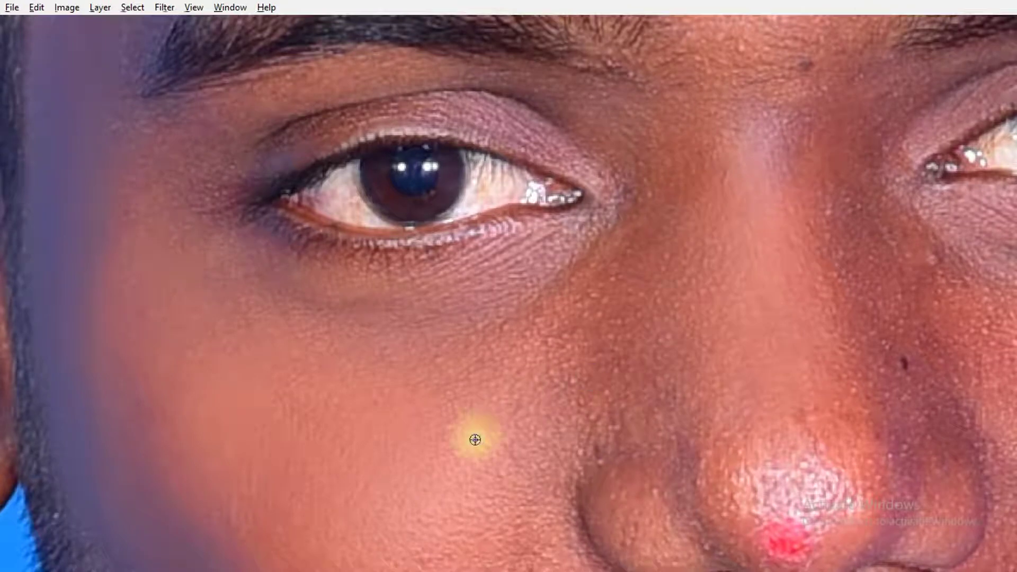
# Step: Touch up the left side of the nose and heal the left nostril spots
pyautogui.moveTo(555, 369)
pyautogui.mouseDown()
pyautogui.moveTo(564, 300)
pyautogui.moveTo(588, 264)
pyautogui.mouseUp()
pyautogui.moveTo(549, 343); pyautogui.dragTo(550, 318)
pyautogui.moveTo(729, 214); pyautogui.dragTo(716, 232)
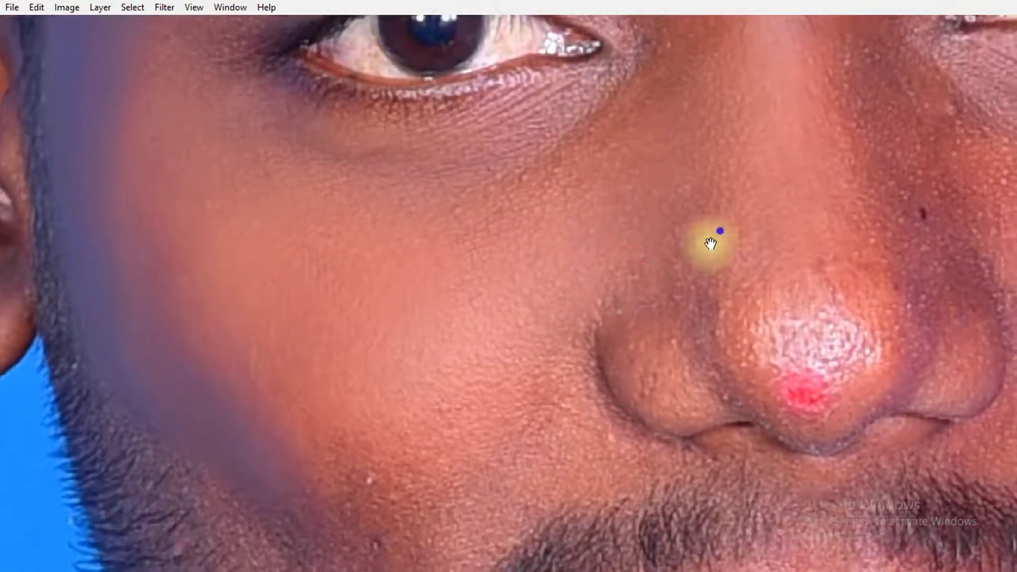
pyautogui.click(681, 329)
pyautogui.click(663, 353)
pyautogui.click(665, 353)
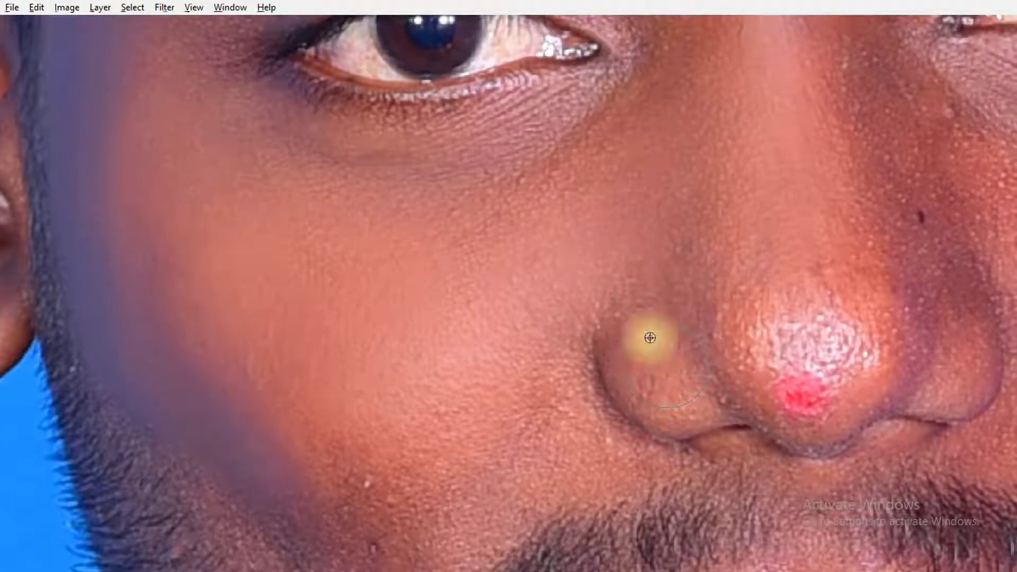
pyautogui.click(675, 389)
pyautogui.click(675, 331)
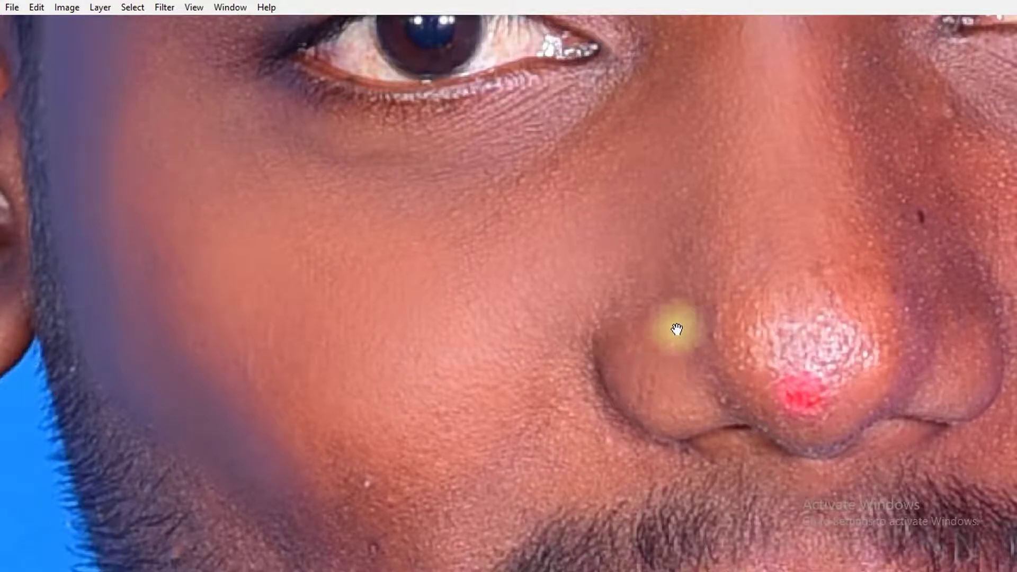
# Step: Recentre the nose, sample clean nose skin as source, and move toward the lower cheek
pyautogui.moveTo(675, 332); pyautogui.dragTo(666, 329)
pyautogui.moveTo(680, 408); pyautogui.dragTo(494, 371)
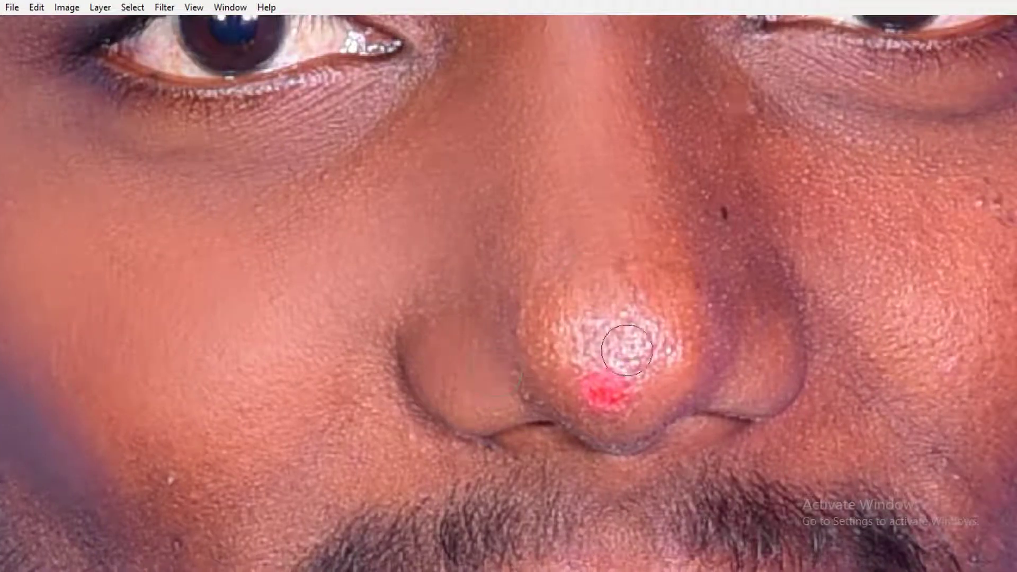
pyautogui.scroll(3, 613, 291)
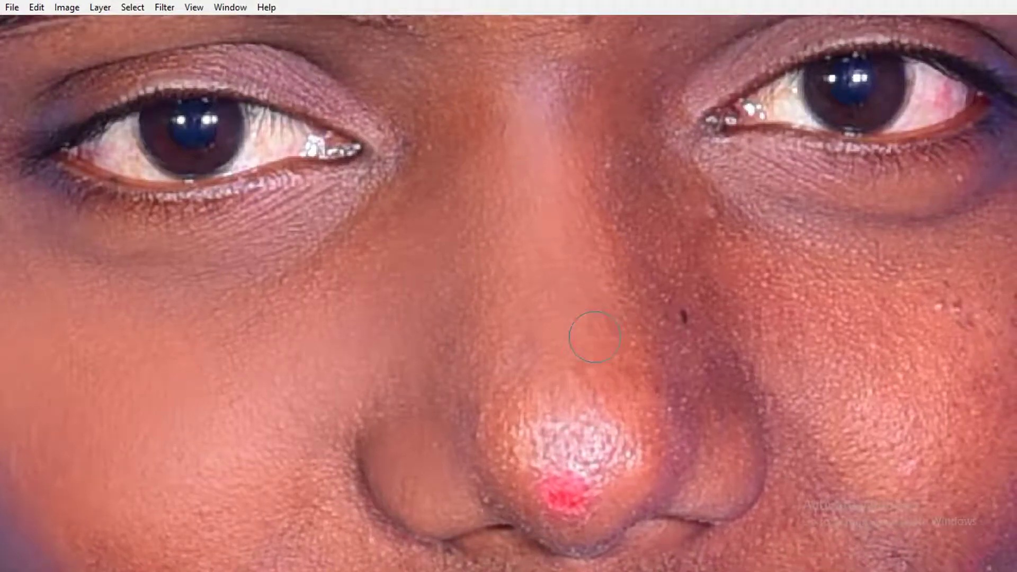
pyautogui.keyDown('alt'); pyautogui.click(615, 391); pyautogui.keyUp('alt')
pyautogui.moveTo(604, 267); pyautogui.dragTo(557, 157)
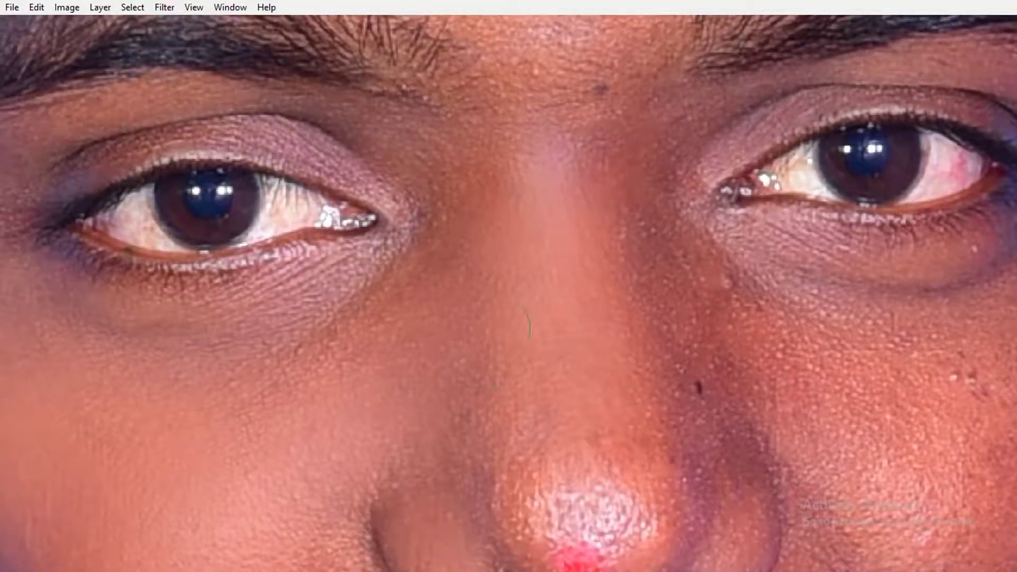
pyautogui.scroll(-3, 528, 237)
pyautogui.hscroll(-3, 565, 329)
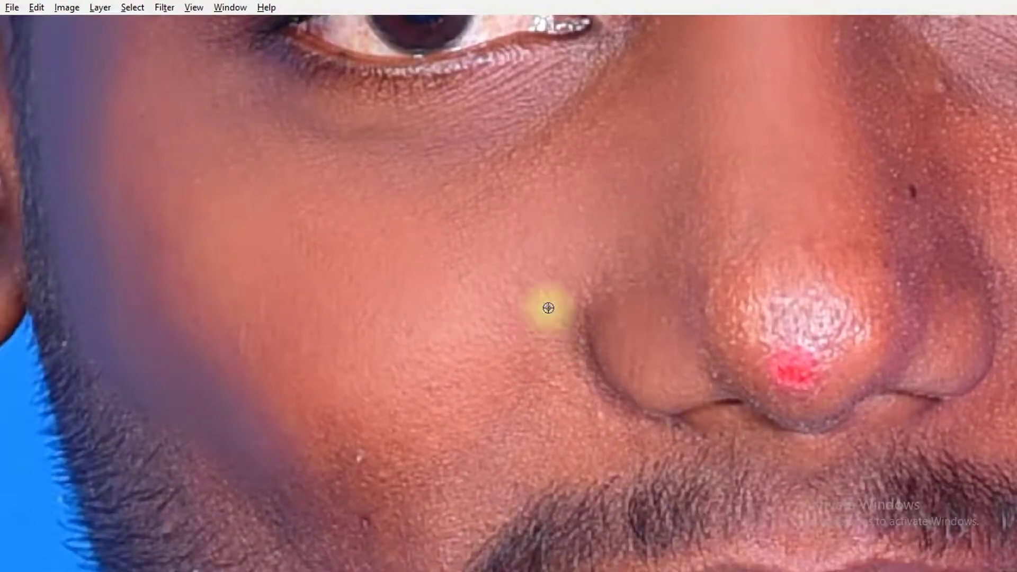
pyautogui.scroll(-3, 546, 386)
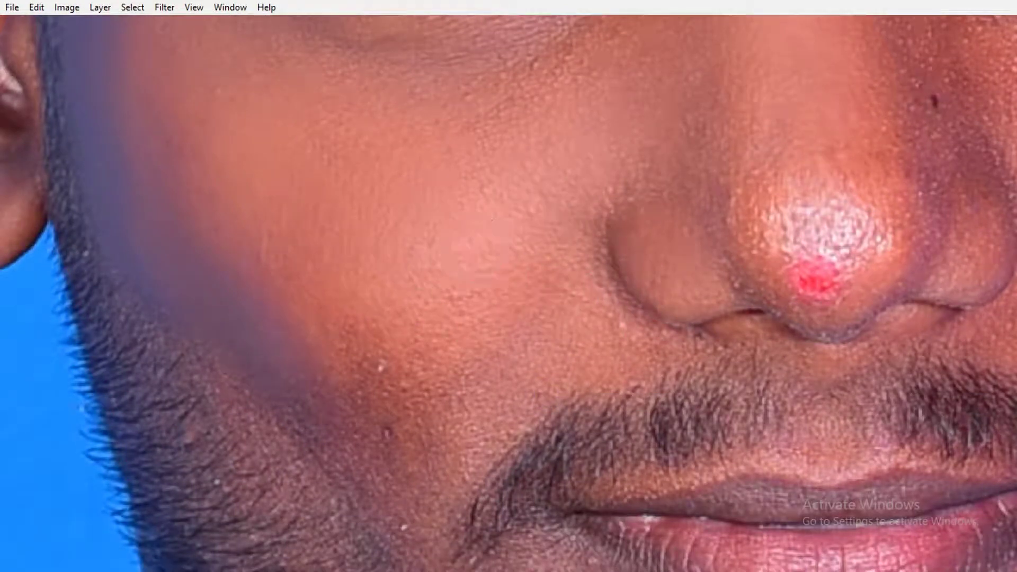
# Step: Heal spots on the upper and lower cheek near the beard
pyautogui.scroll(-3, 387, 433)
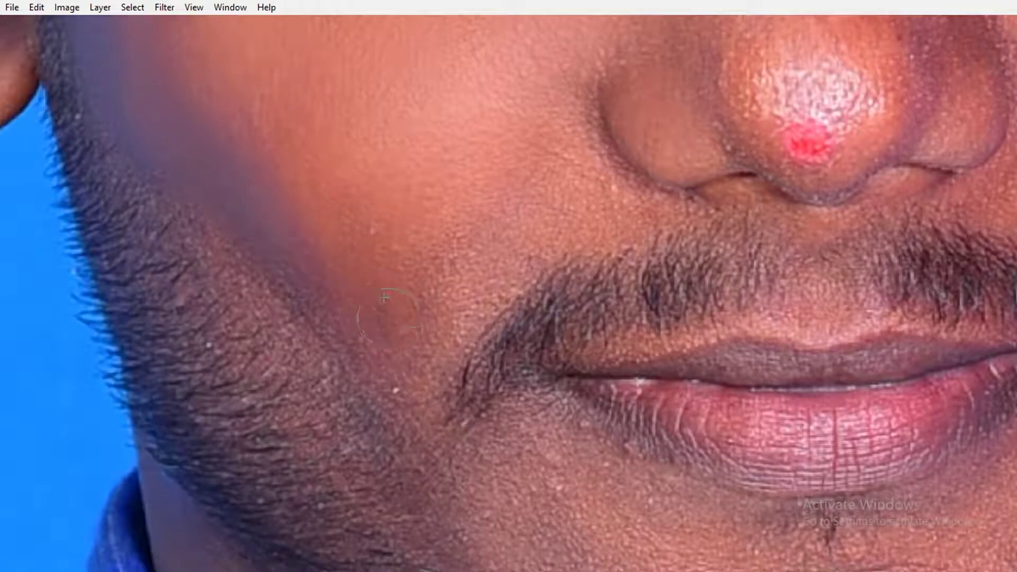
pyautogui.scroll(3, 520, 245)
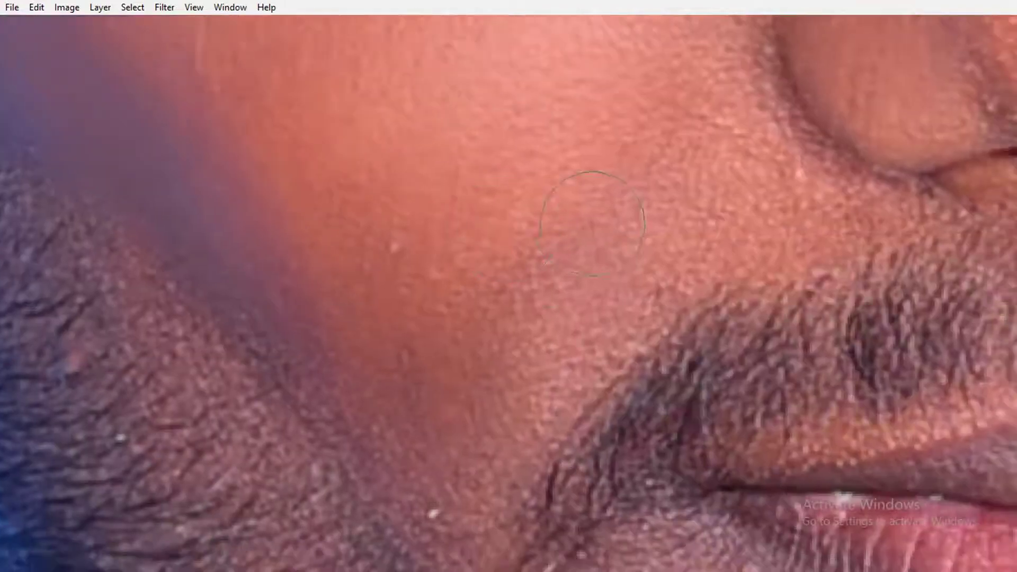
pyautogui.click(611, 189)
pyautogui.moveTo(584, 281); pyautogui.dragTo(615, 233)
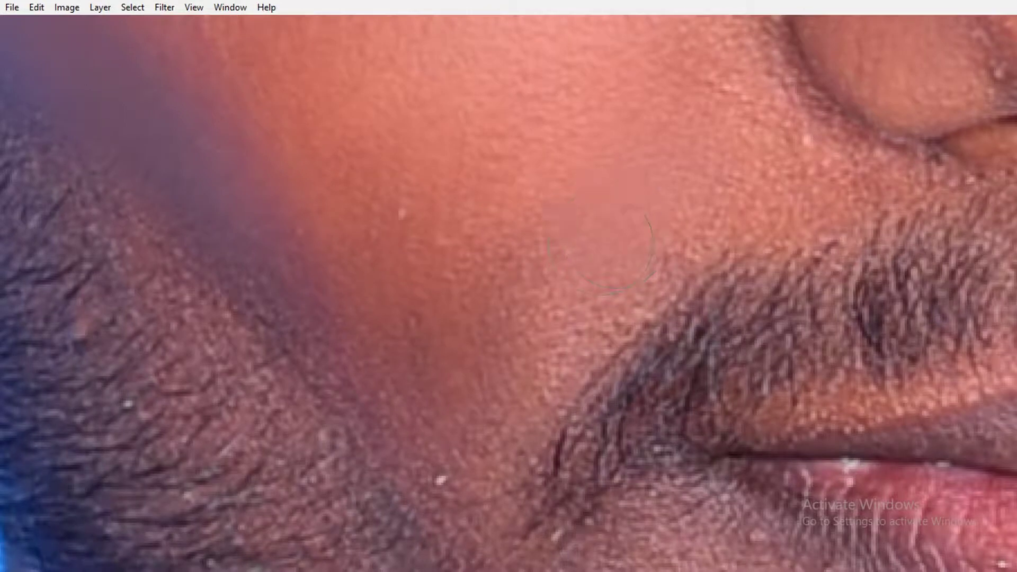
pyautogui.click(593, 261)
pyautogui.click(442, 263)
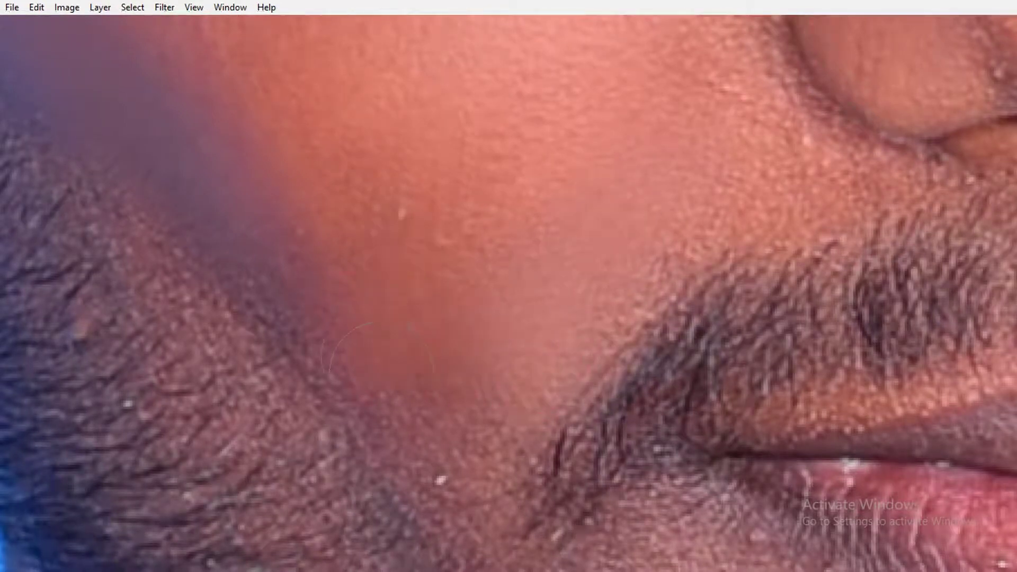
# Step: Smooth cheek patches along the line where the cheek meets the beard
pyautogui.moveTo(352, 271); pyautogui.dragTo(364, 289)
pyautogui.click(407, 314)
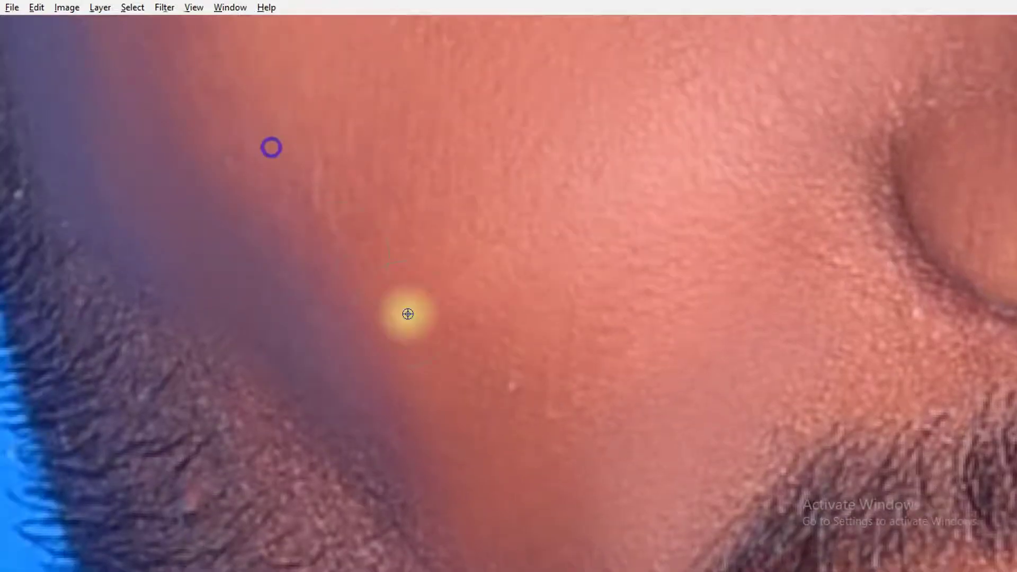
pyautogui.click(298, 193)
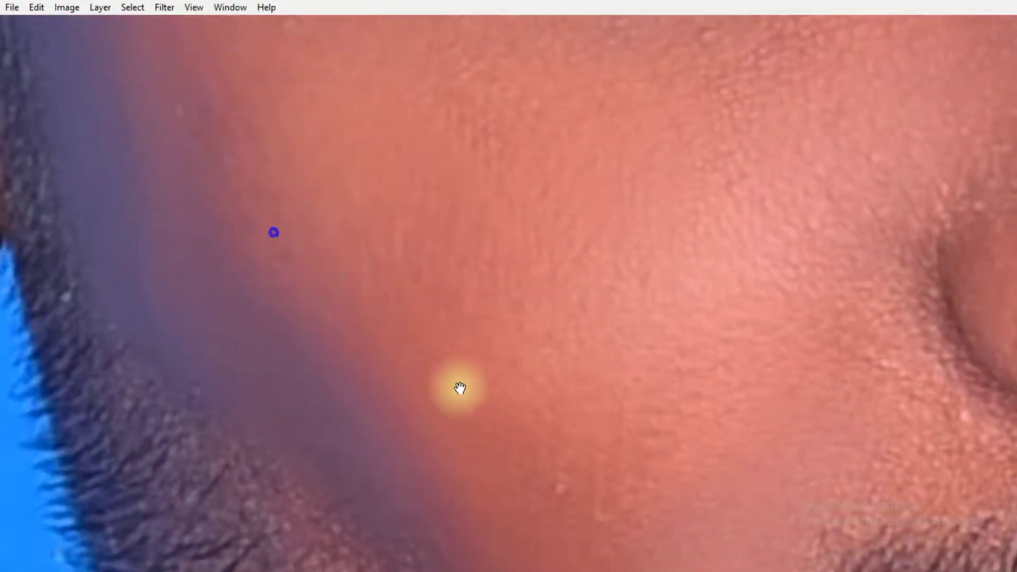
pyautogui.click(408, 302)
pyautogui.click(418, 358)
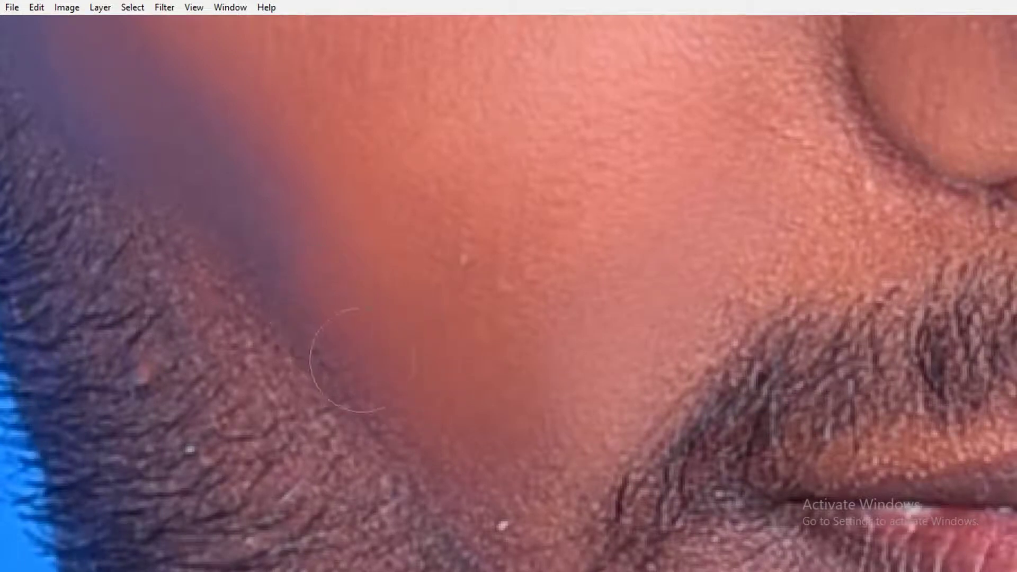
pyautogui.scroll(-2, 362, 361)
# Step: Heal the spots on the cheek beside the nostril and nose
pyautogui.click(666, 197)
pyautogui.scroll(2, 666, 198)
pyautogui.click(634, 264)
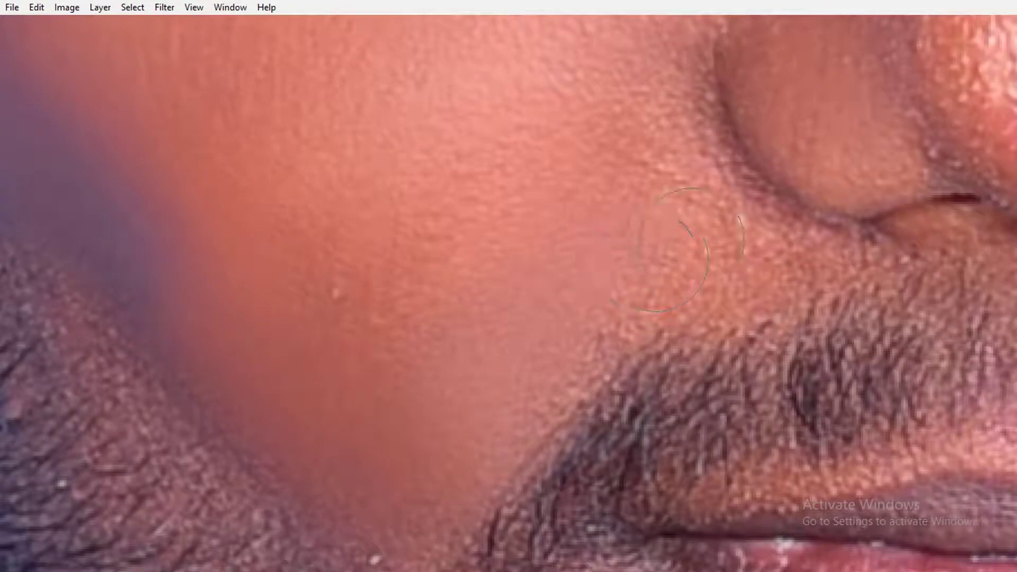
pyautogui.scroll(1, 723, 227)
pyautogui.click(670, 267)
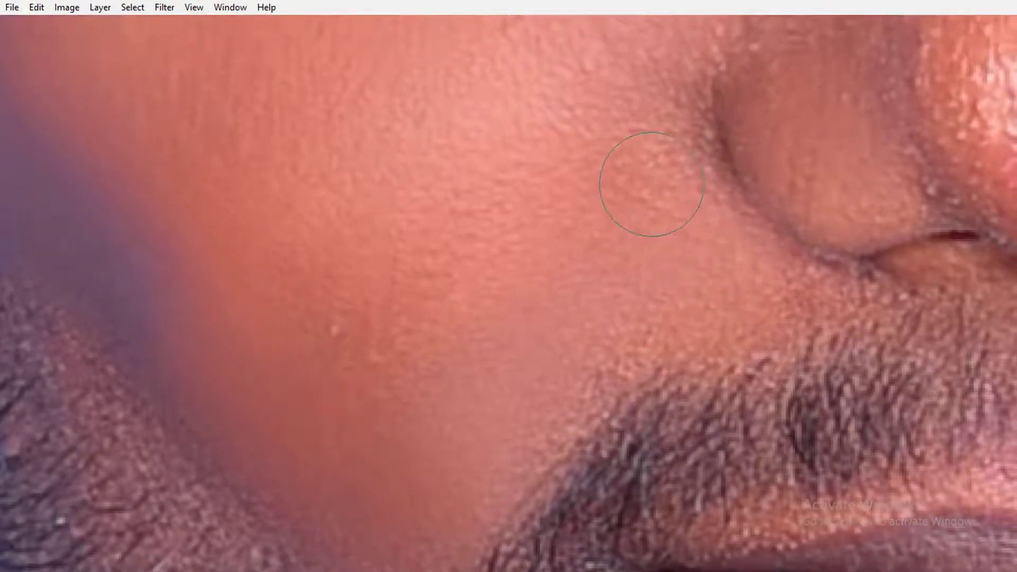
pyautogui.scroll(-2, 655, 131)
pyautogui.click(606, 302)
pyautogui.hscroll(3, 352, 236)
pyautogui.click(351, 236)
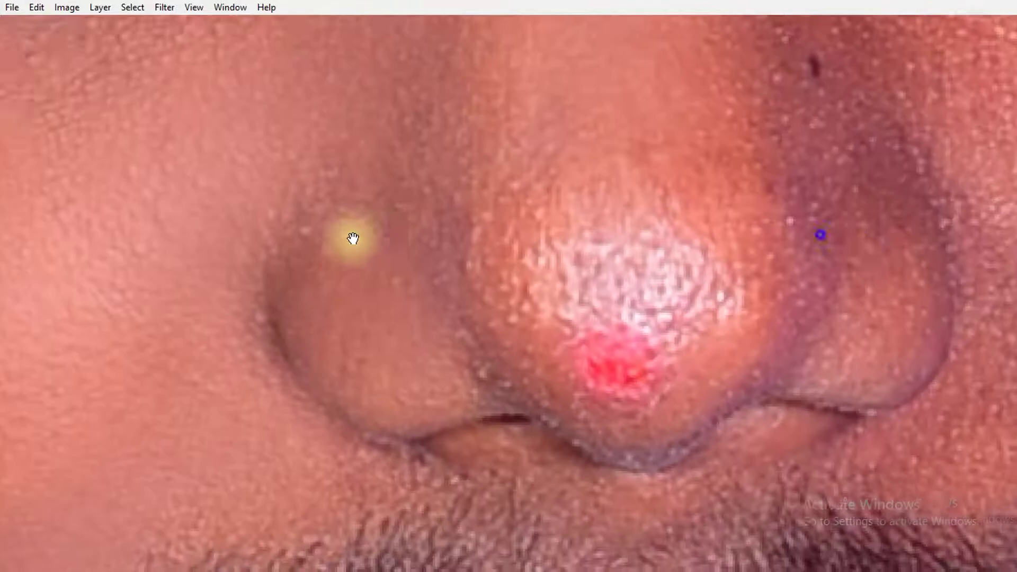
# Step: Heal blemishes along the upper and middle side of the nose
pyautogui.click(481, 297)
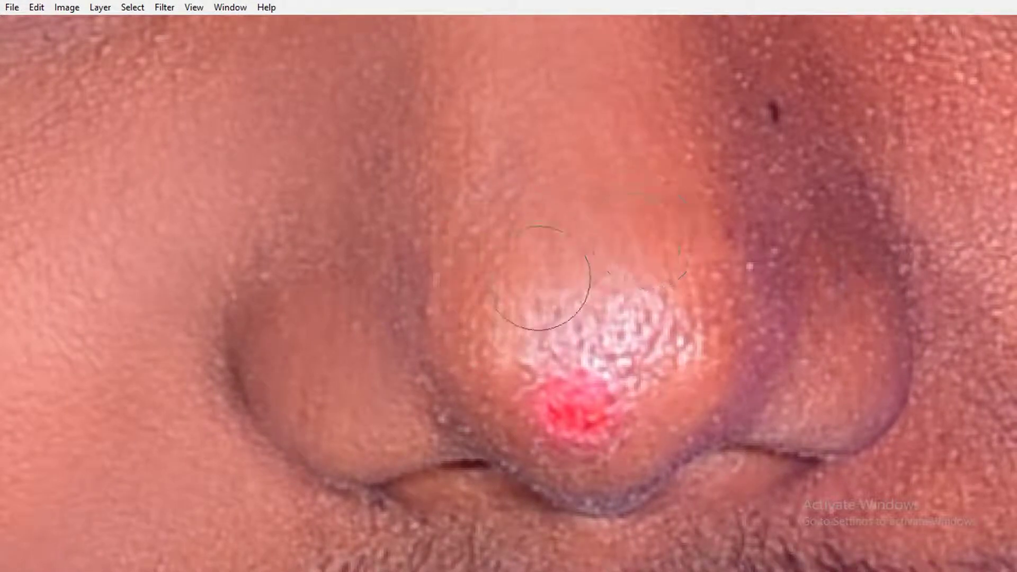
pyautogui.scroll(1, 658, 302)
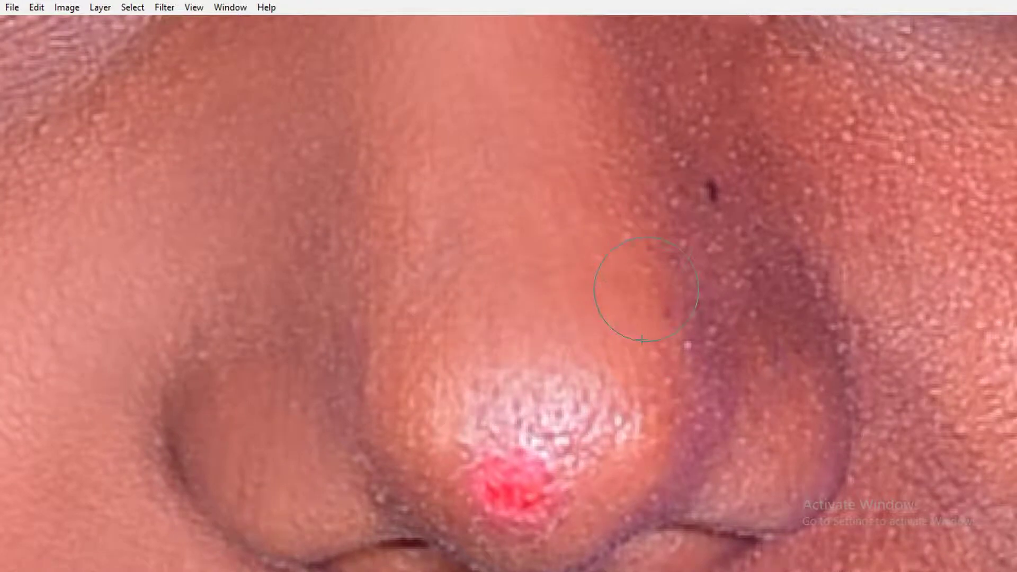
pyautogui.moveTo(626, 200); pyautogui.dragTo(624, 365)
pyautogui.moveTo(602, 214); pyautogui.dragTo(624, 364)
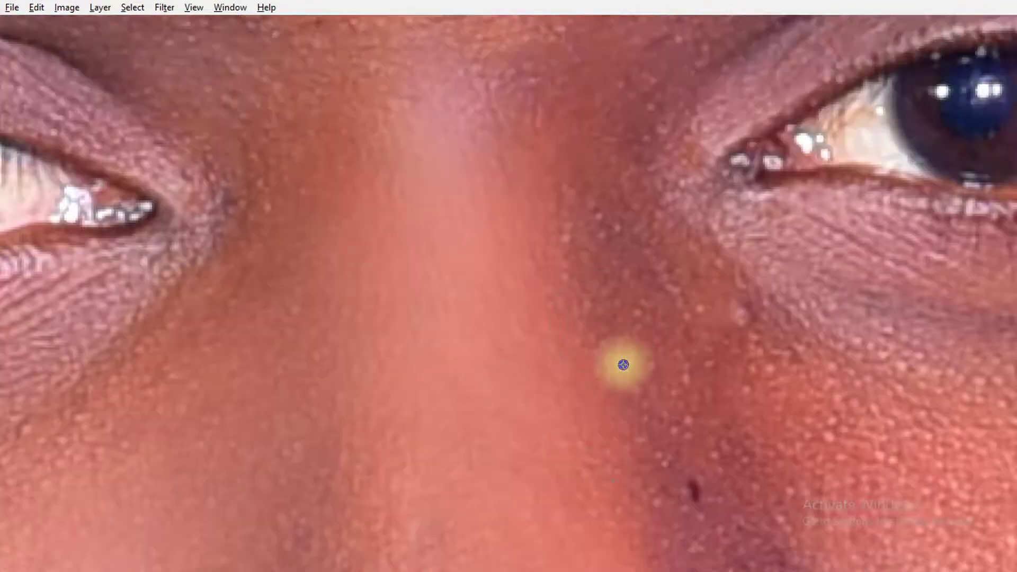
pyautogui.click(618, 368)
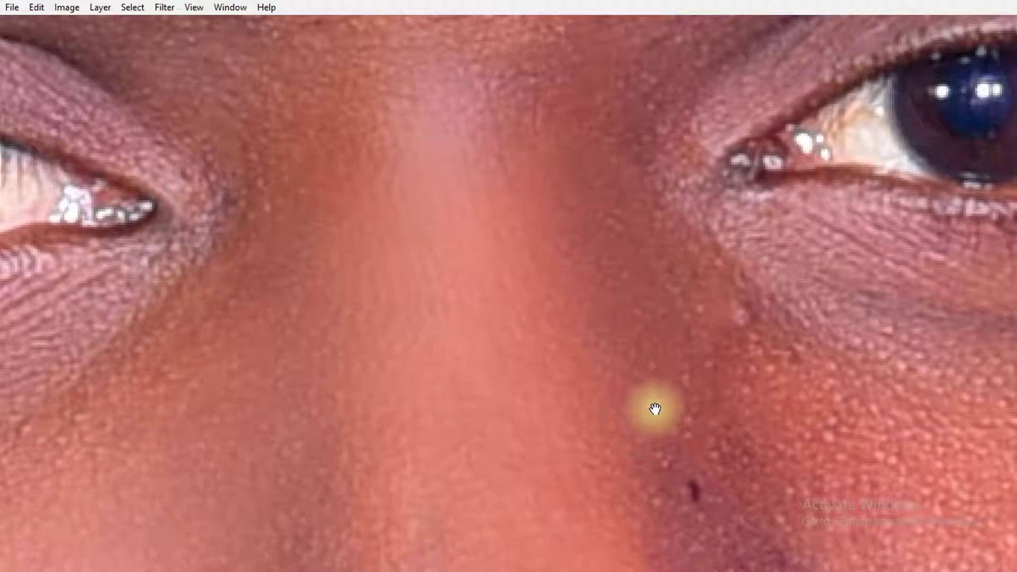
pyautogui.moveTo(652, 404); pyautogui.dragTo(613, 280)
pyautogui.click(597, 237)
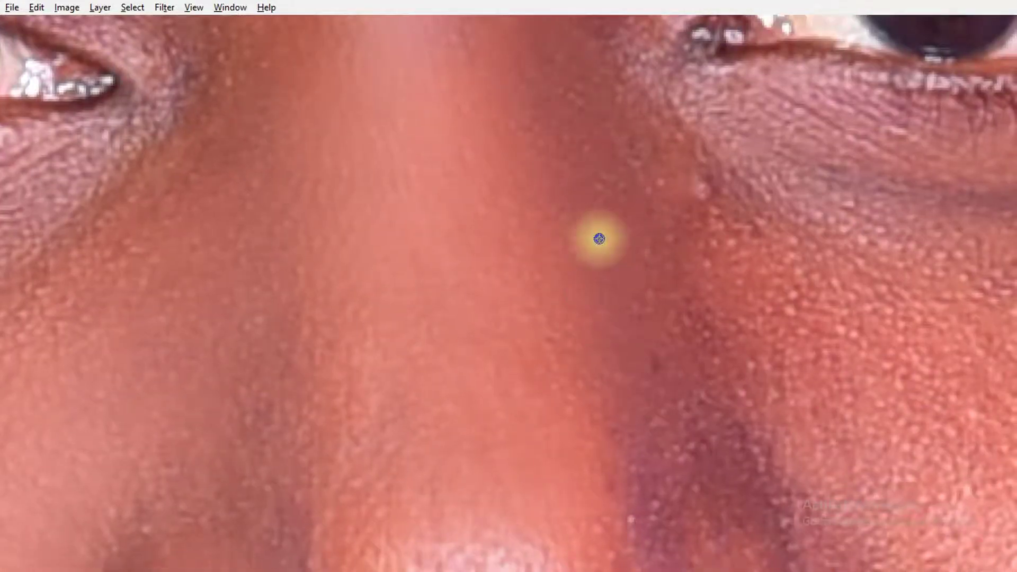
pyautogui.moveTo(643, 367); pyautogui.dragTo(632, 308)
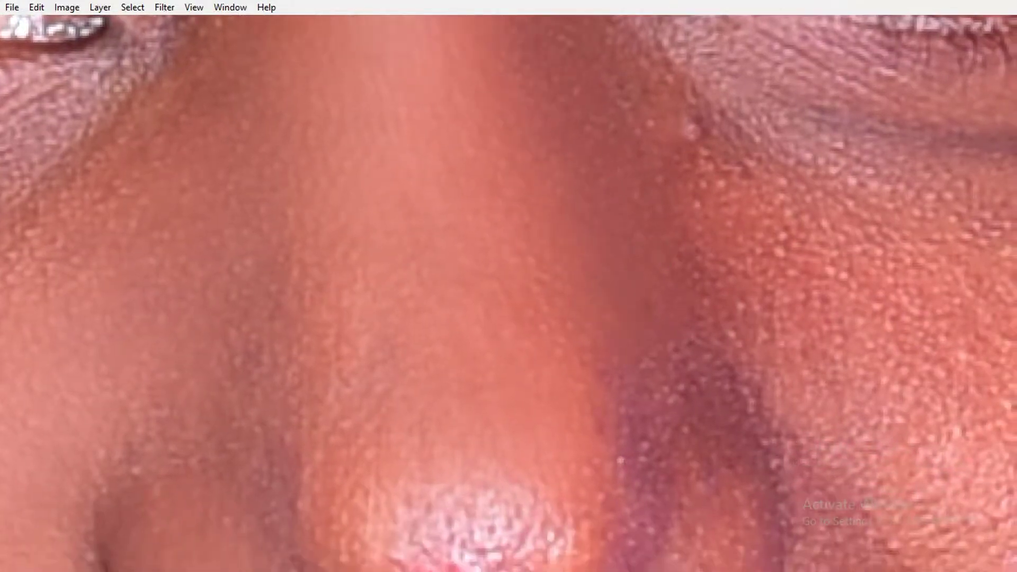
pyautogui.click(628, 320)
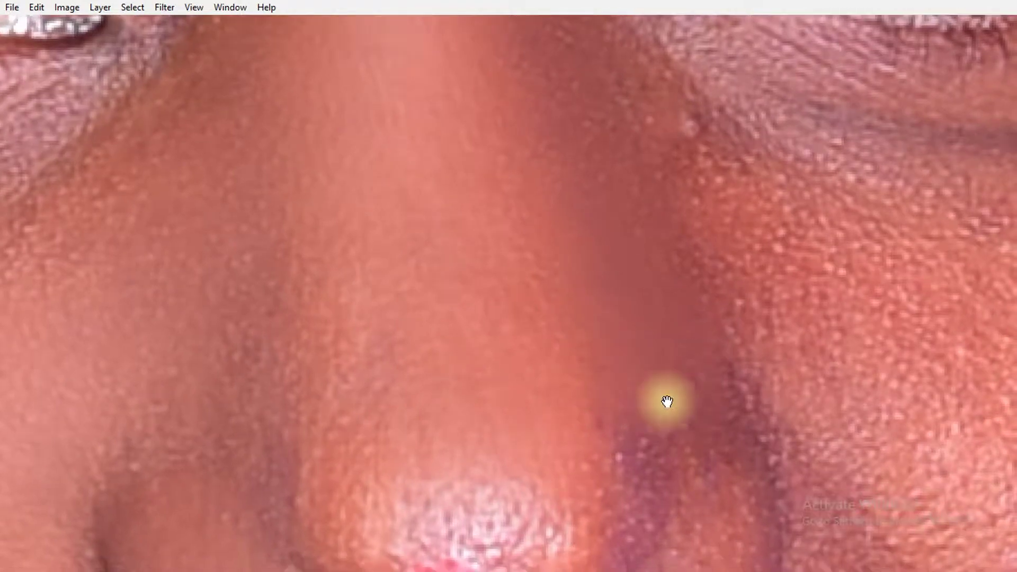
# Step: Heal a spot on the cheek below the eye, then fit the whole image
pyautogui.moveTo(665, 403); pyautogui.dragTo(625, 198)
pyautogui.moveTo(735, 218); pyautogui.dragTo(731, 318)
pyautogui.click(627, 206)
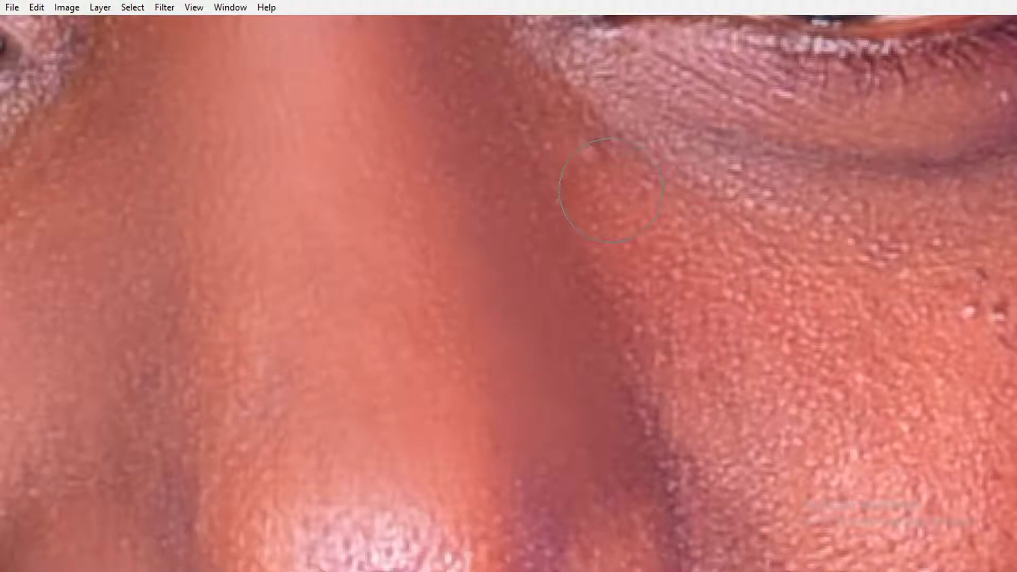
pyautogui.moveTo(726, 249); pyautogui.dragTo(654, 246)
pyautogui.moveTo(675, 212); pyautogui.dragTo(516, 180)
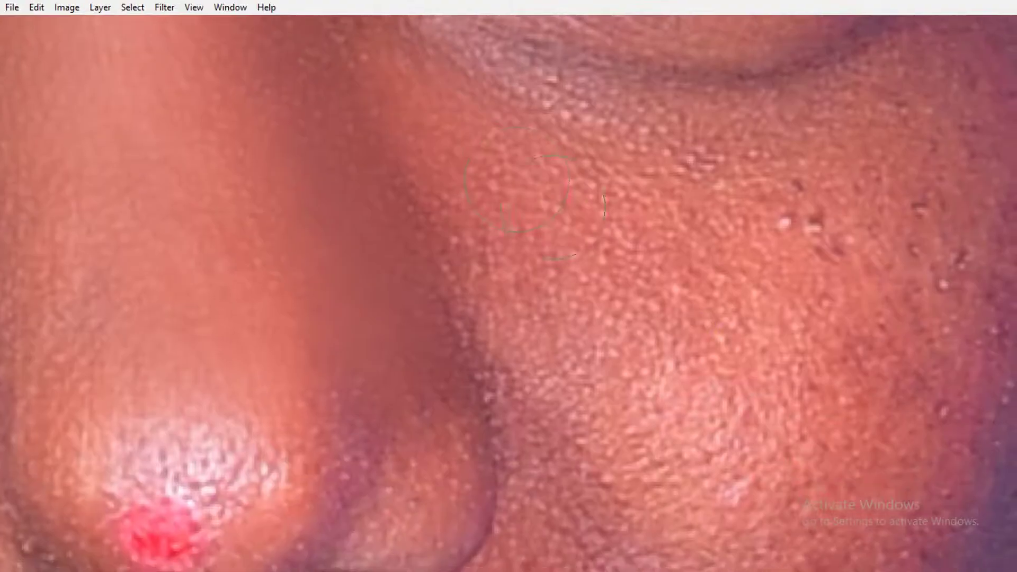
pyautogui.hotkey('ctrl', '0')
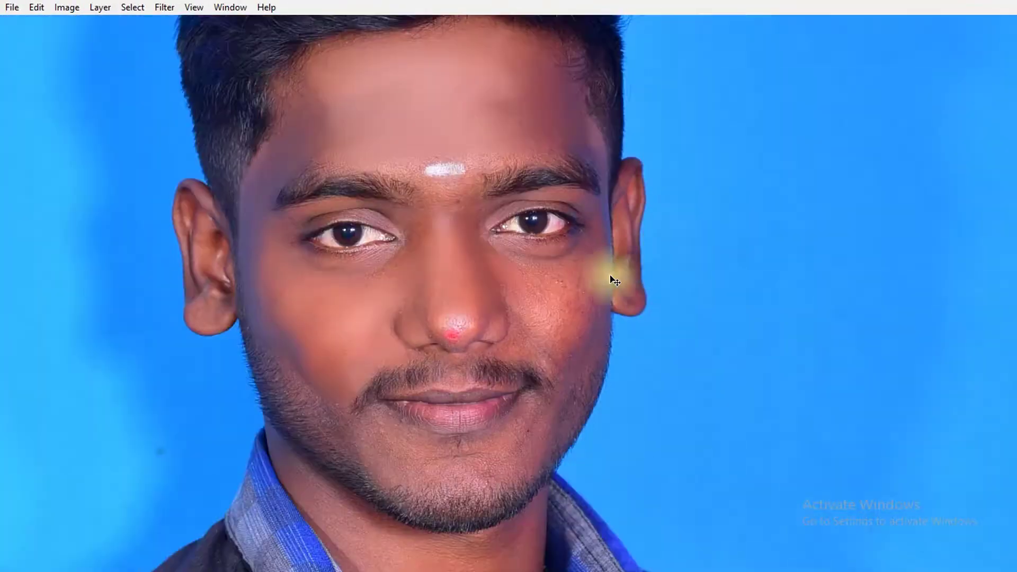
# Step: Zoom in and clone clean skin onto a strip of the right cheek
pyautogui.hotkey('ctrl', '+')
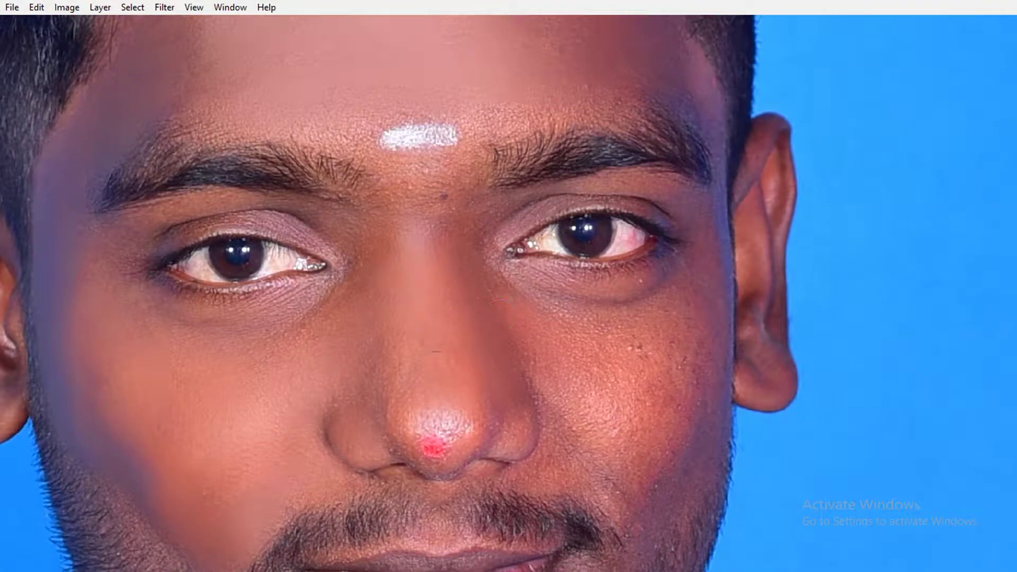
pyautogui.moveTo(453, 402); pyautogui.dragTo(418, 408)
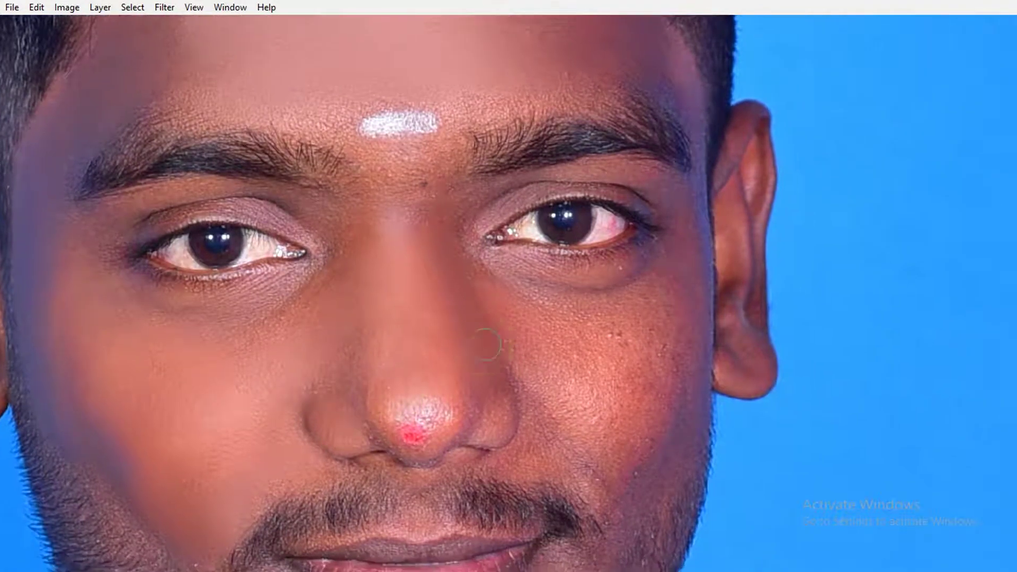
pyautogui.click(243, 136)
pyautogui.hotkey('ctrl', '+')
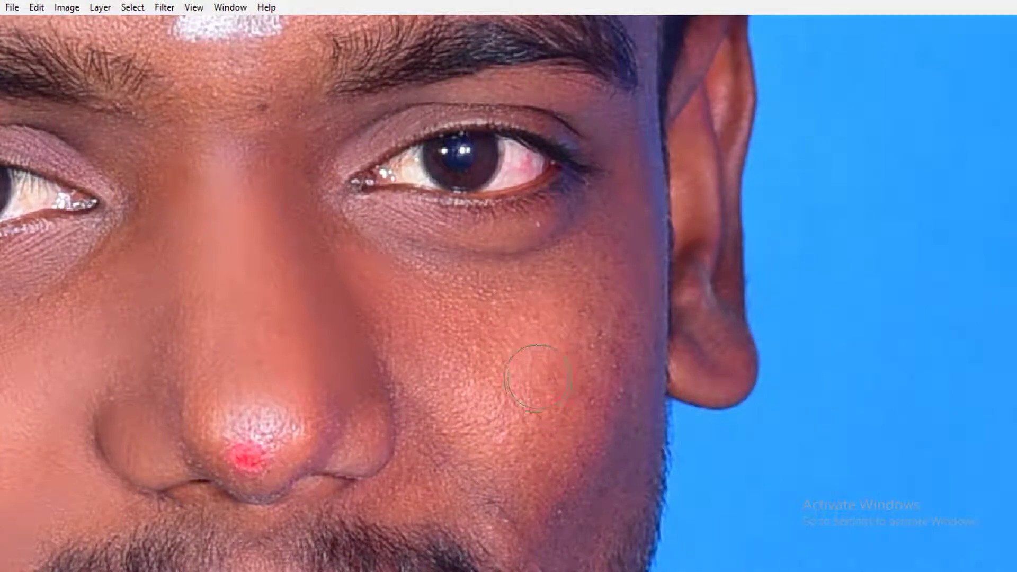
pyautogui.click(502, 375)
pyautogui.click(459, 331)
pyautogui.moveTo(593, 281); pyautogui.dragTo(596, 372)
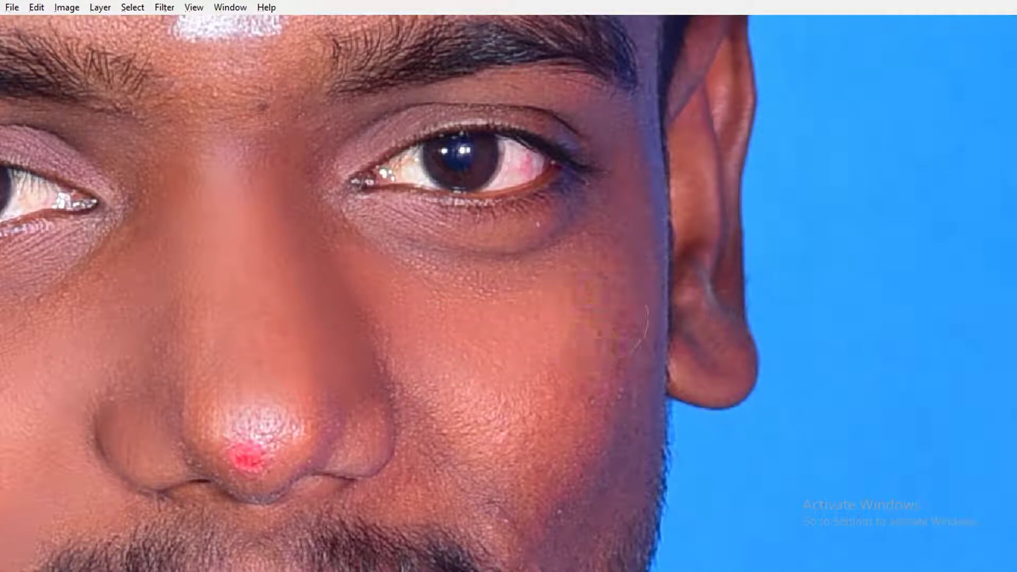
# Step: Retouch the right cheek near the ear and sample new clean cheek sources
pyautogui.click(600, 317)
pyautogui.click(606, 284)
pyautogui.click(617, 304)
pyautogui.scroll(-3, 624, 323)
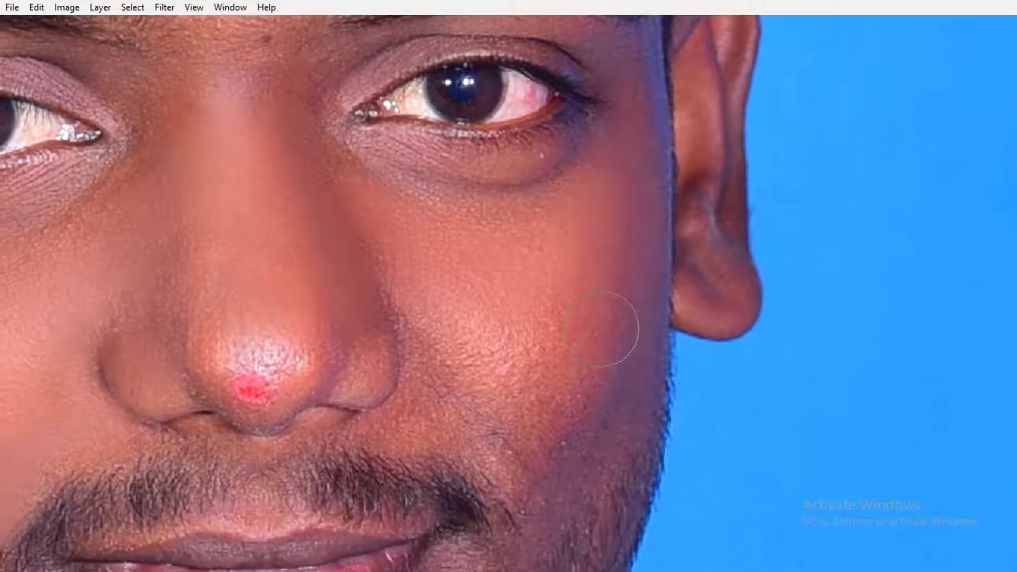
pyautogui.keyDown('alt'); pyautogui.click(584, 380); pyautogui.keyUp('alt')
pyautogui.keyDown('alt'); pyautogui.click(425, 344); pyautogui.keyUp('alt')
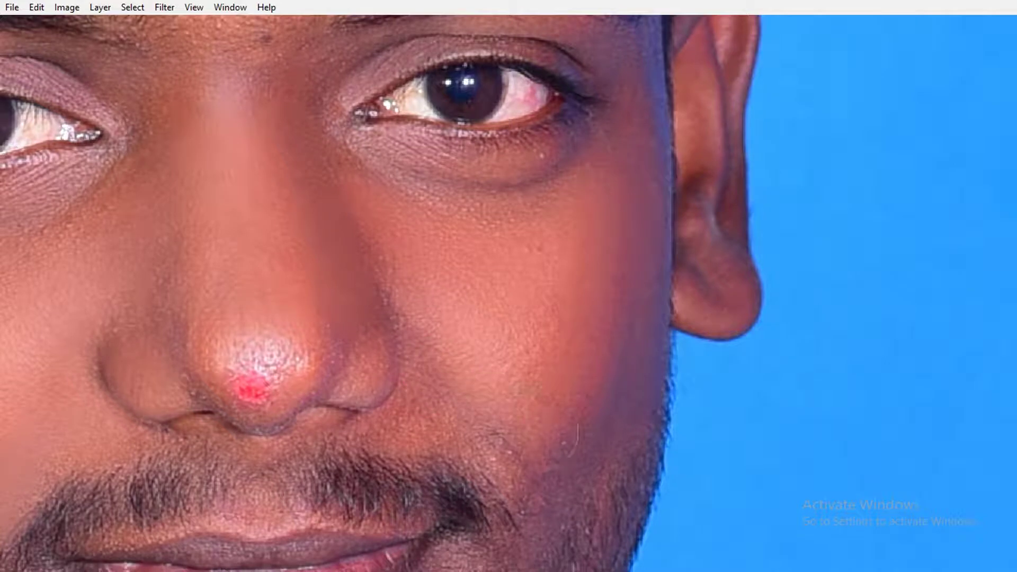
pyautogui.keyDown('alt'); pyautogui.click(547, 459); pyautogui.keyUp('alt')
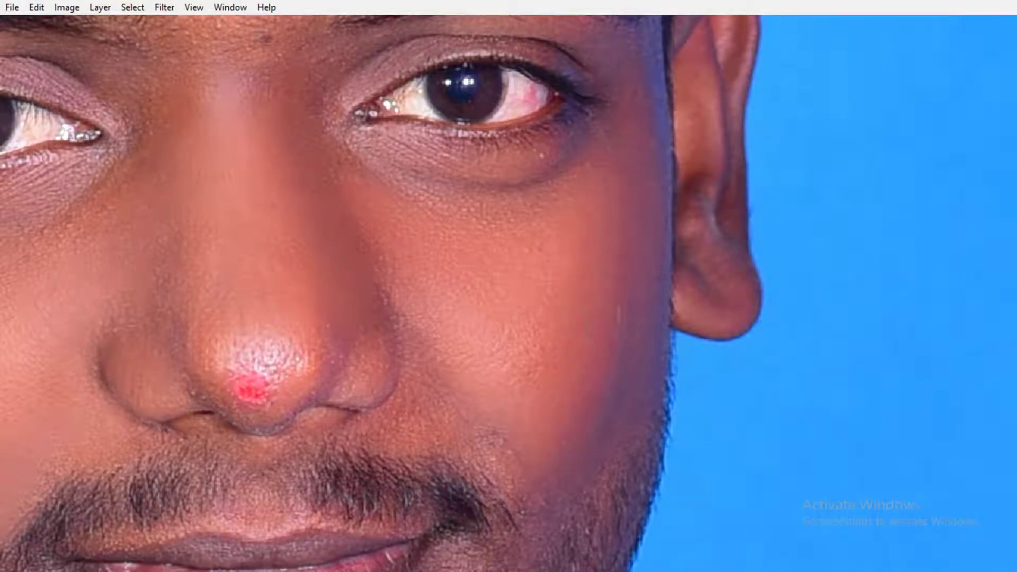
# Step: Smooth the skin beside the right eye and the temple near the hairline
pyautogui.scroll(1, 522, 341)
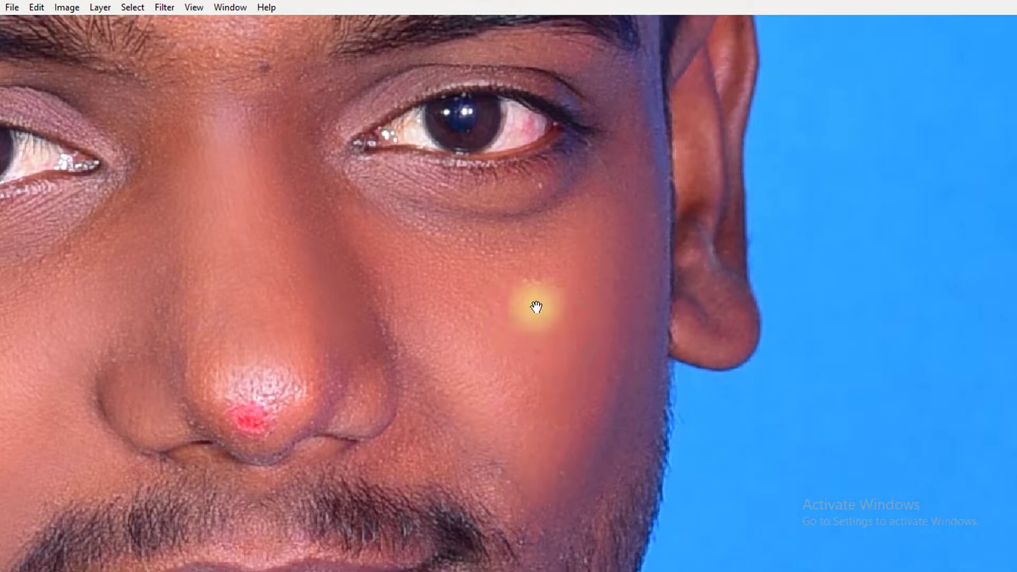
pyautogui.scroll(2, 536, 307)
pyautogui.click(482, 302)
pyautogui.moveTo(585, 299); pyautogui.dragTo(539, 315)
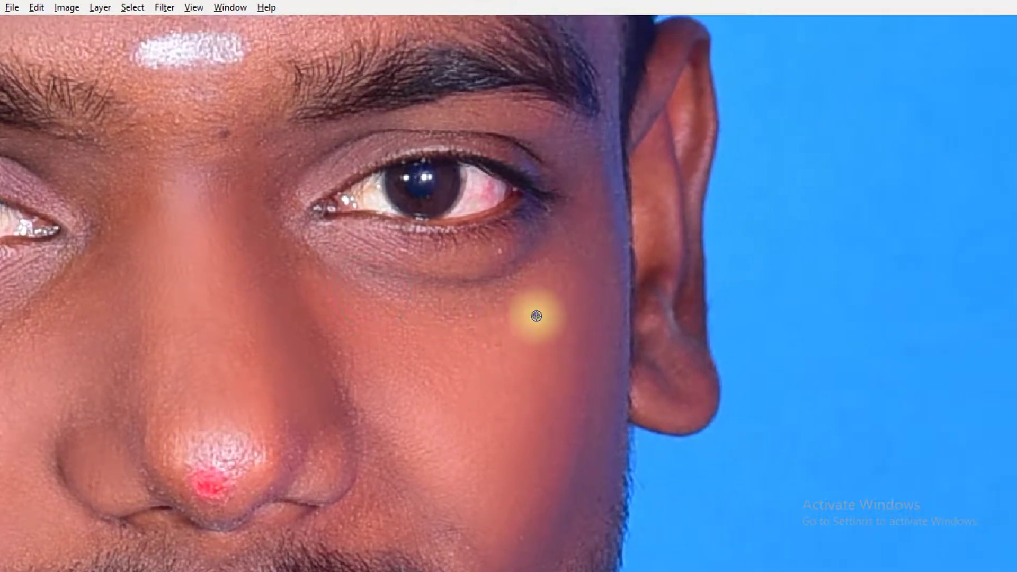
pyautogui.scroll(2, 582, 238)
pyautogui.keyDown('alt'); pyautogui.click(590, 218); pyautogui.keyUp('alt')
pyautogui.scroll(6, 590, 163)
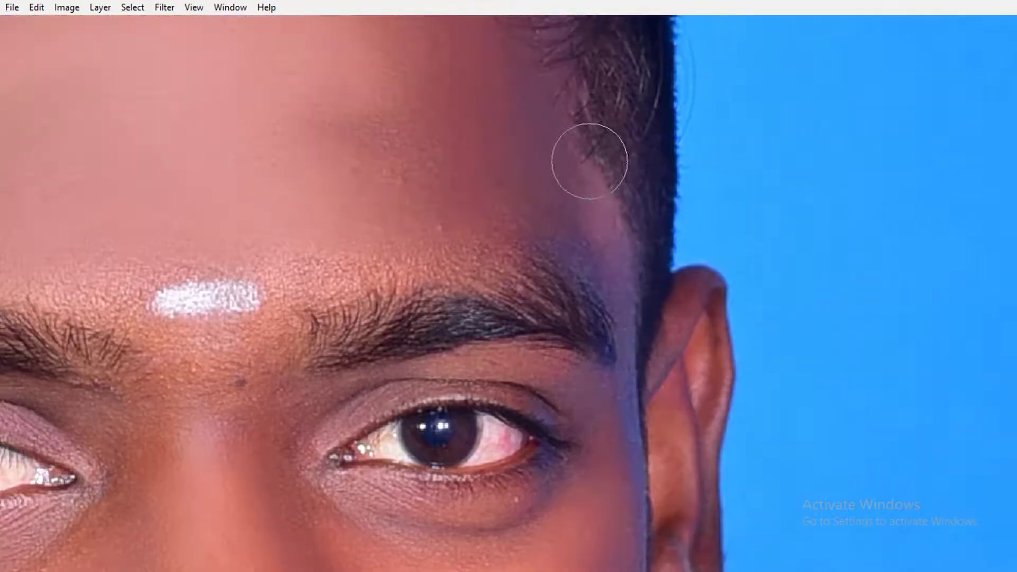
pyautogui.keyDown('alt'); pyautogui.click(547, 166); pyautogui.keyUp('alt')
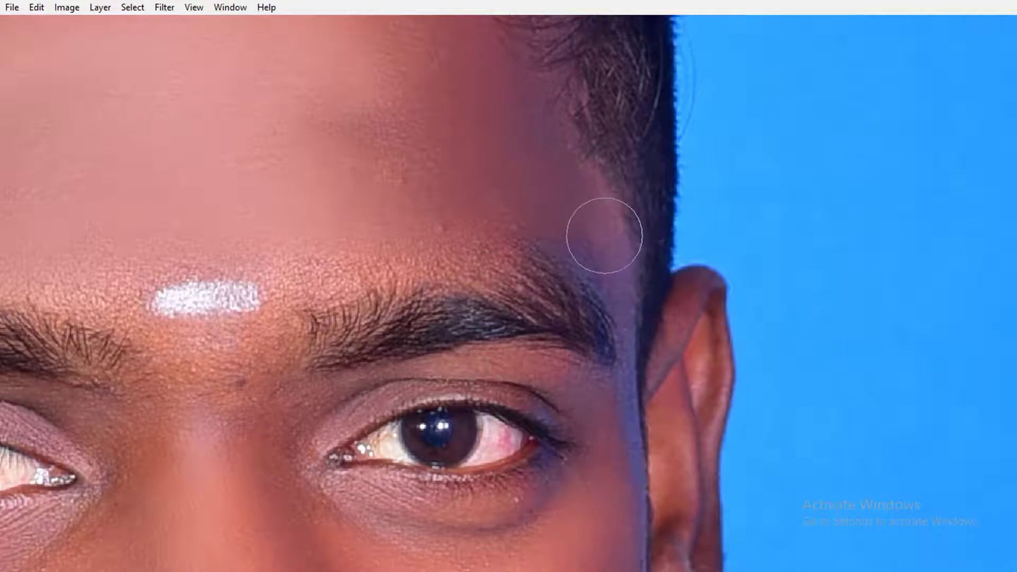
pyautogui.scroll(1, 547, 186)
pyautogui.click(547, 186)
pyautogui.scroll(1, 468, 216)
# Step: Clone sampled forehead skin over the lower and upper forehead
pyautogui.click(467, 216)
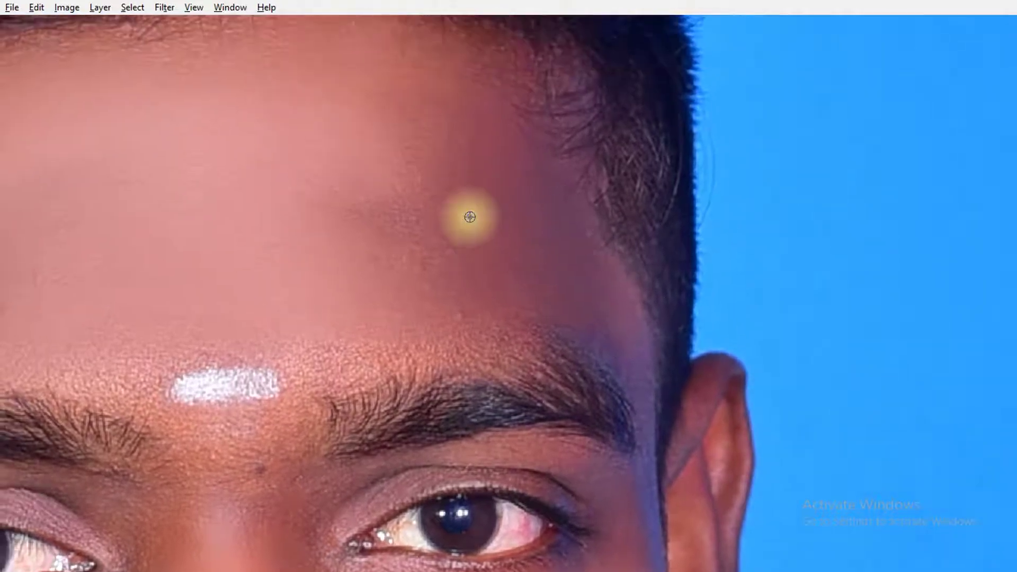
pyautogui.click(496, 242)
pyautogui.scroll(1, 496, 243)
pyautogui.click(517, 266)
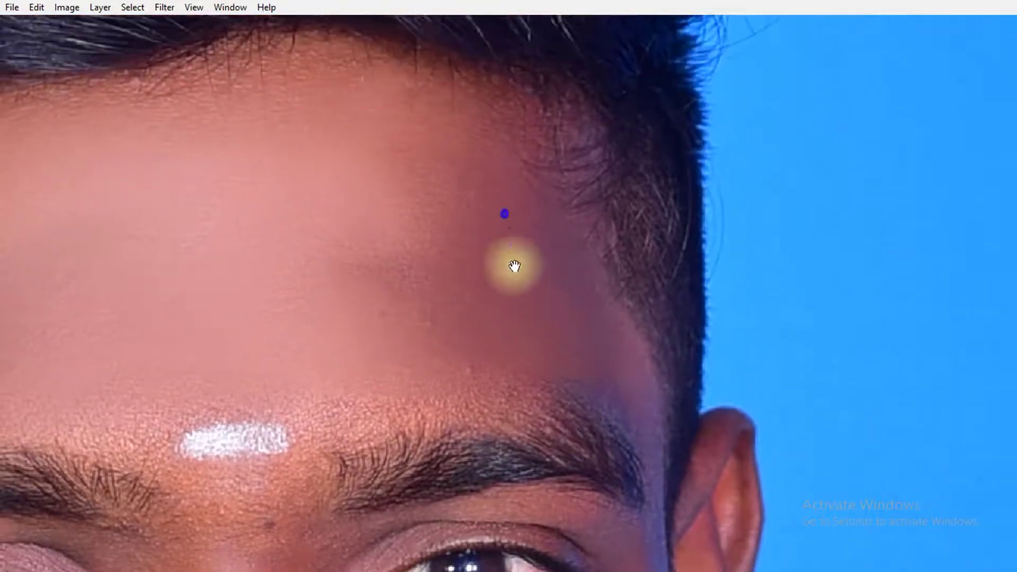
pyautogui.moveTo(506, 150); pyautogui.dragTo(482, 193)
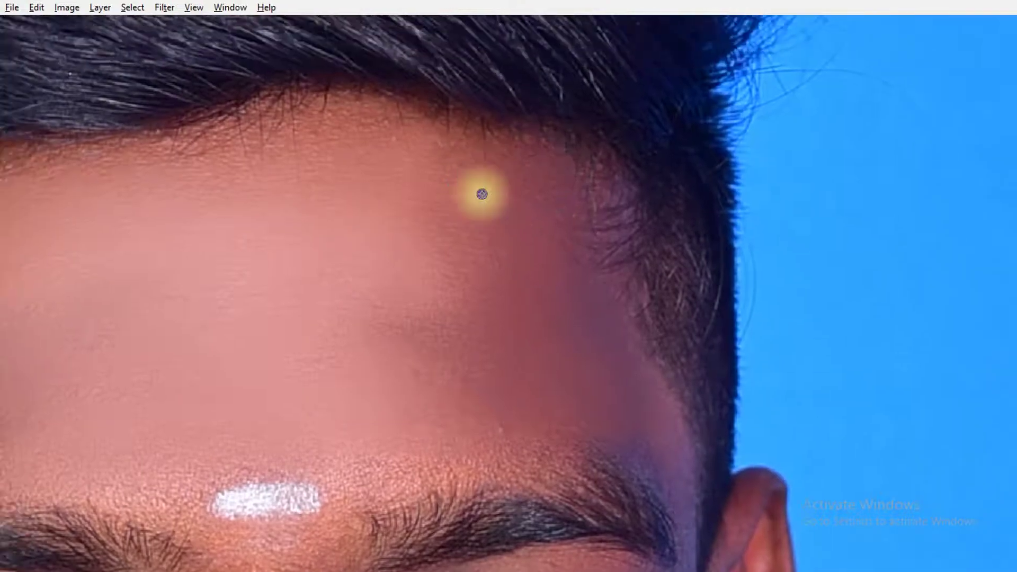
pyautogui.scroll(1, 538, 227)
pyautogui.moveTo(538, 227); pyautogui.dragTo(438, 254)
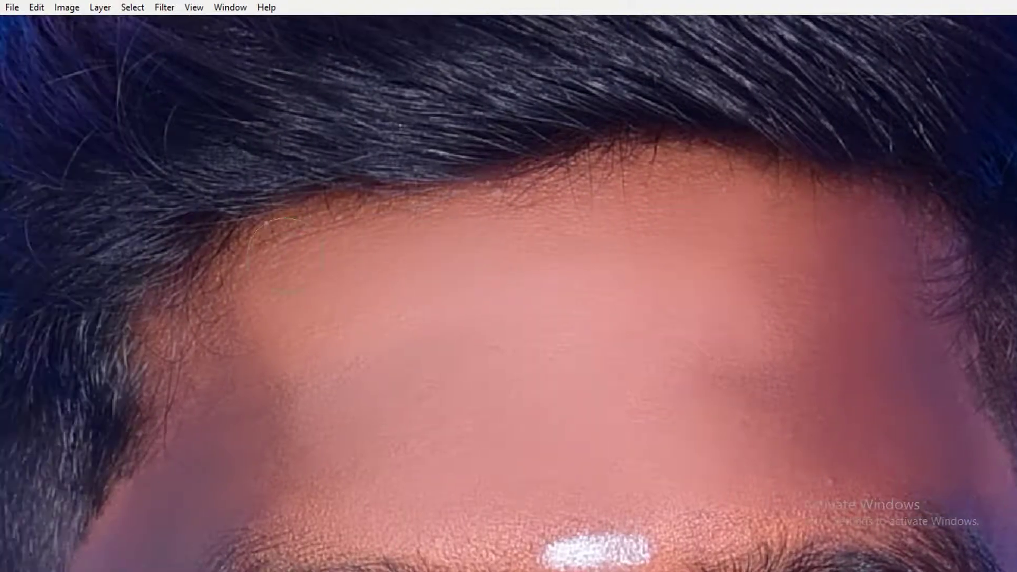
pyautogui.moveTo(293, 285); pyautogui.dragTo(352, 257)
# Step: Retouch the forehead skin above the brow
pyautogui.click(344, 336)
pyautogui.scroll(-4, 523, 238)
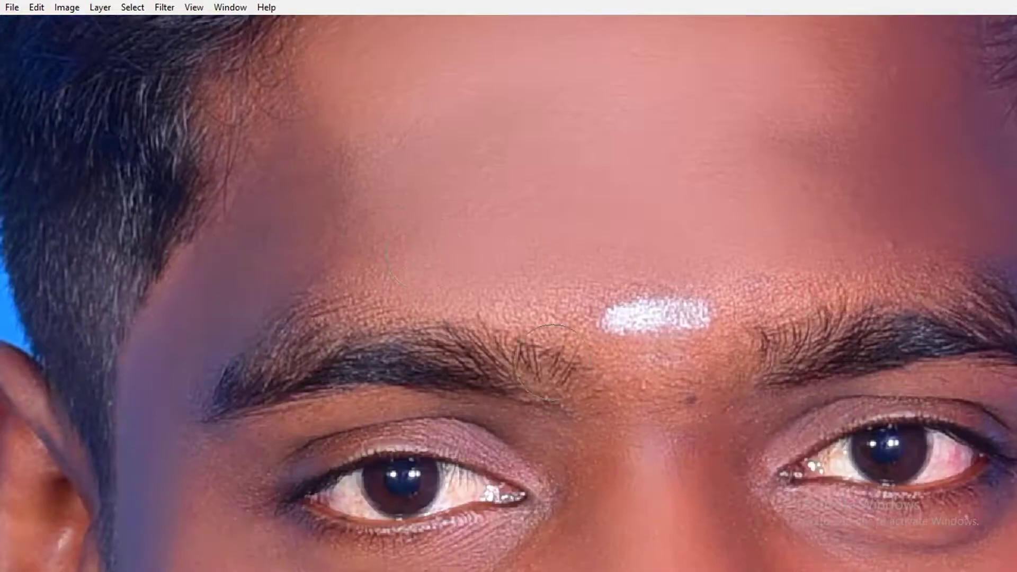
pyautogui.click(589, 264)
pyautogui.moveTo(589, 264); pyautogui.dragTo(574, 266)
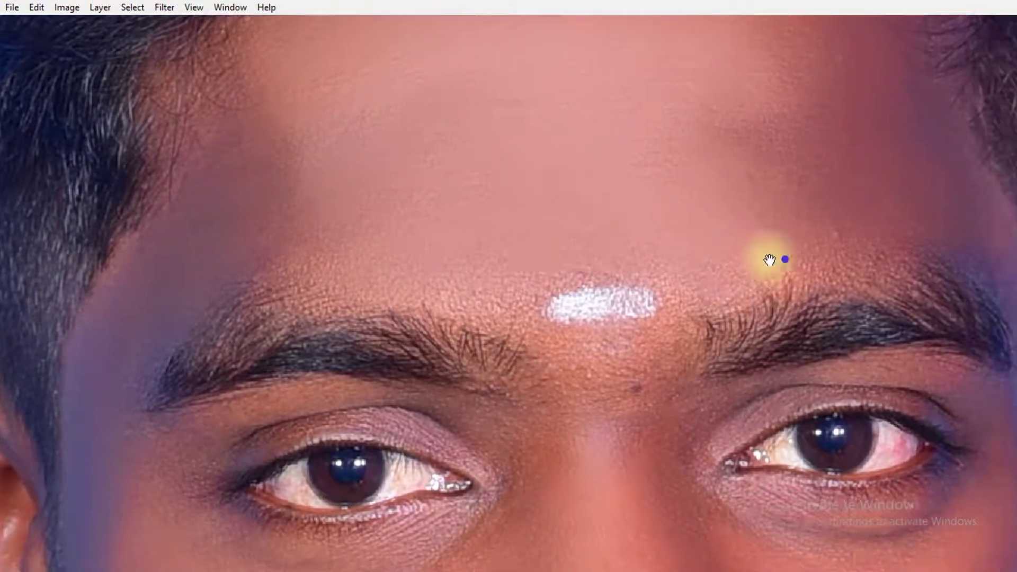
pyautogui.moveTo(772, 261); pyautogui.dragTo(716, 260)
pyautogui.click(756, 236)
pyautogui.moveTo(509, 251); pyautogui.dragTo(685, 223)
pyautogui.click(631, 227)
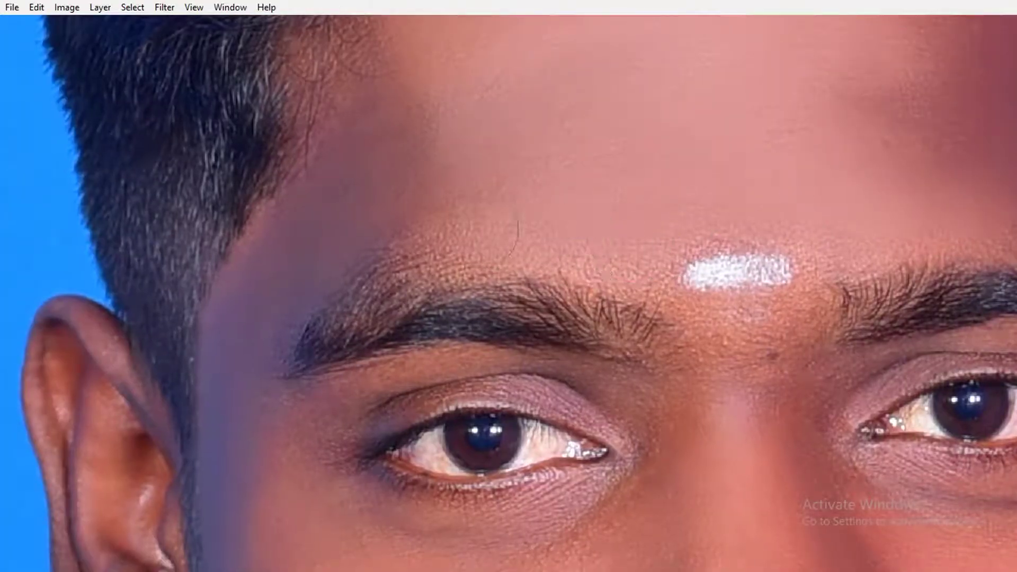
pyautogui.moveTo(583, 217); pyautogui.dragTo(505, 257)
# Step: Show the panels again and set the Clone Stamp opacity to 45%
pyautogui.press('Tab')
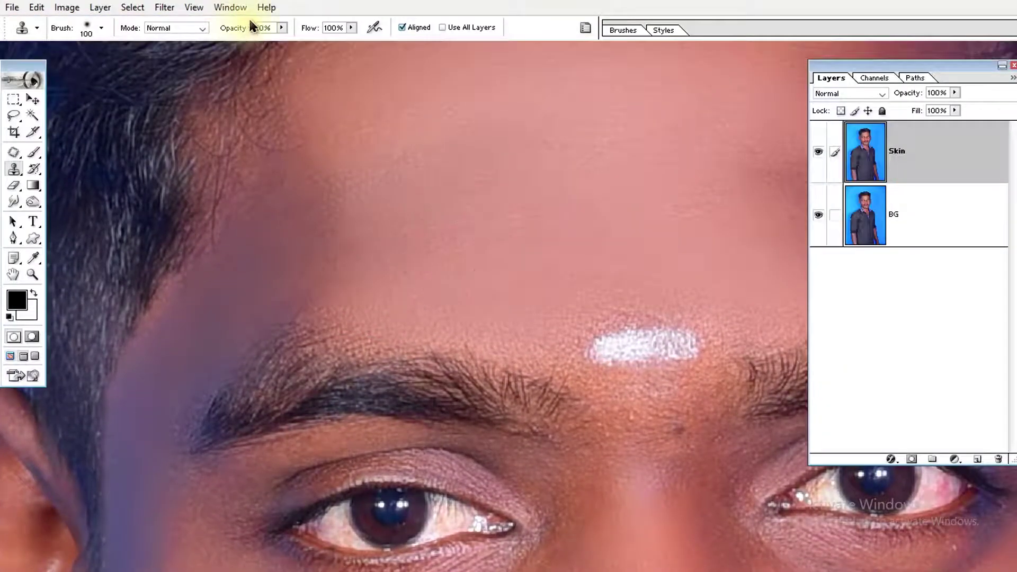
pyautogui.write('45')
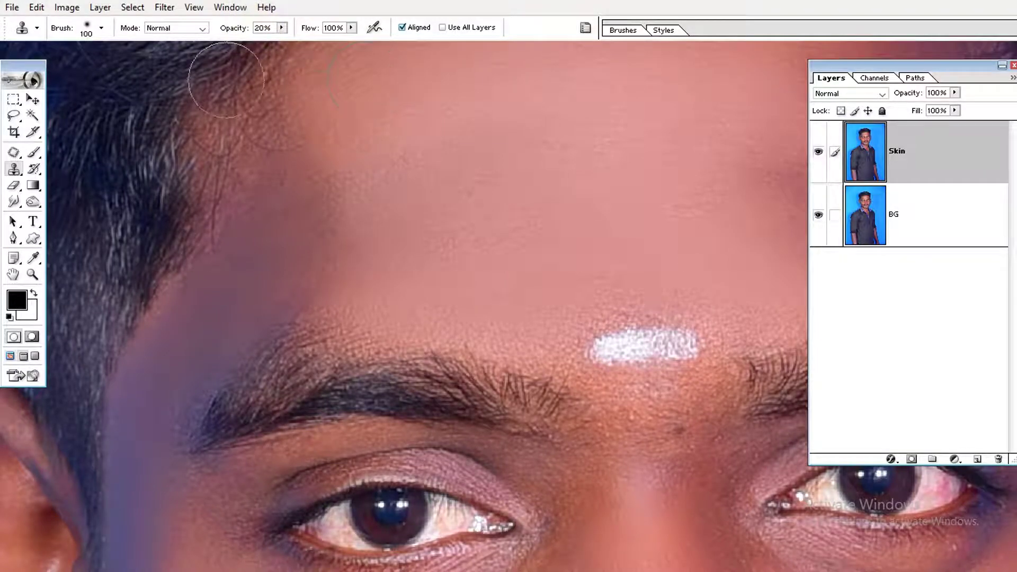
pyautogui.scroll(-4, 442, 118)
pyautogui.scroll(-5, 484, 249)
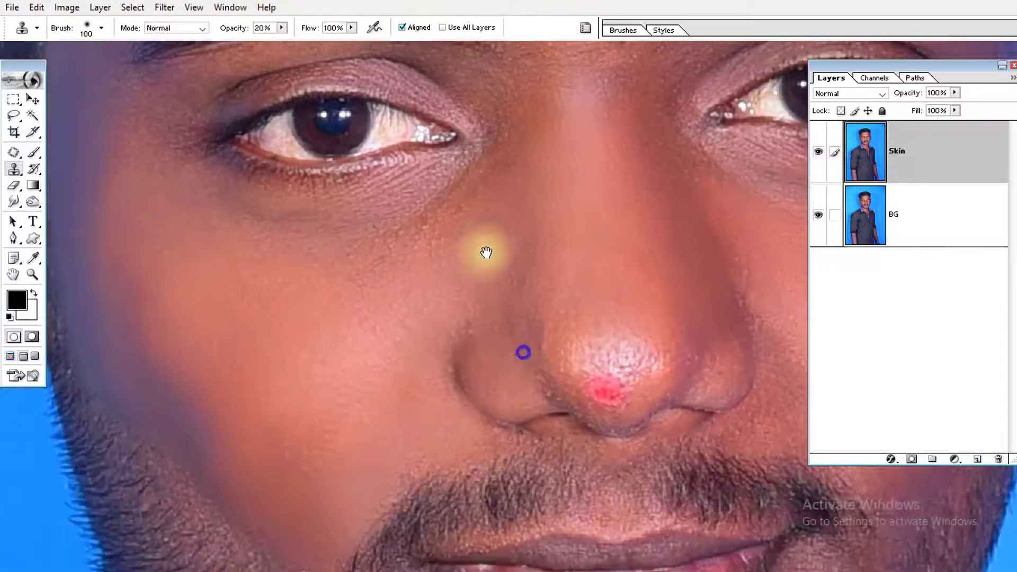
pyautogui.scroll(-3, 479, 270)
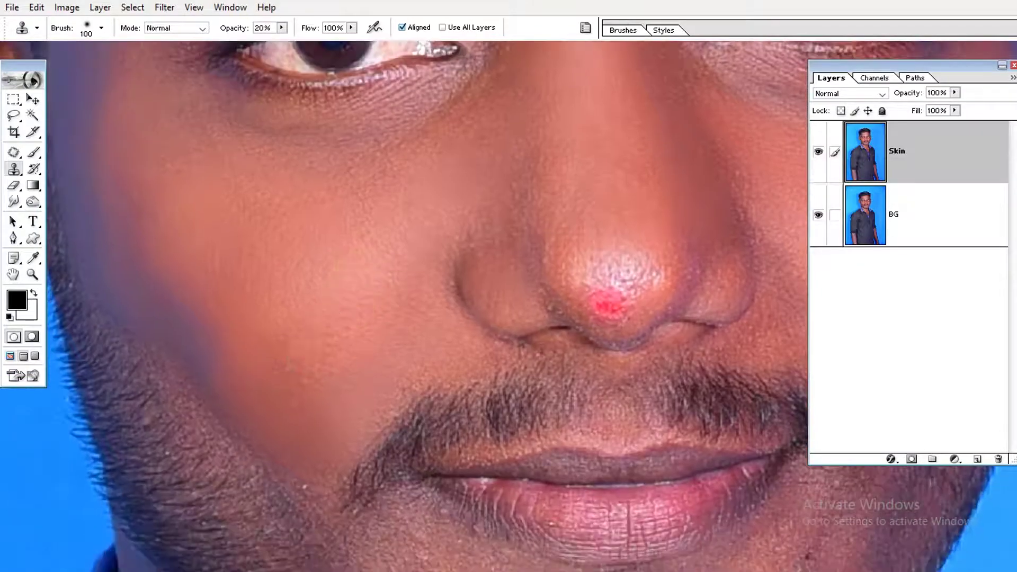
pyautogui.moveTo(329, 340); pyautogui.dragTo(170, 470)
pyautogui.scroll(-1, 508, 363)
# Step: Sample clean skin beside the nostril as clone source, then fit the whole face
pyautogui.moveTo(574, 415); pyautogui.dragTo(529, 318)
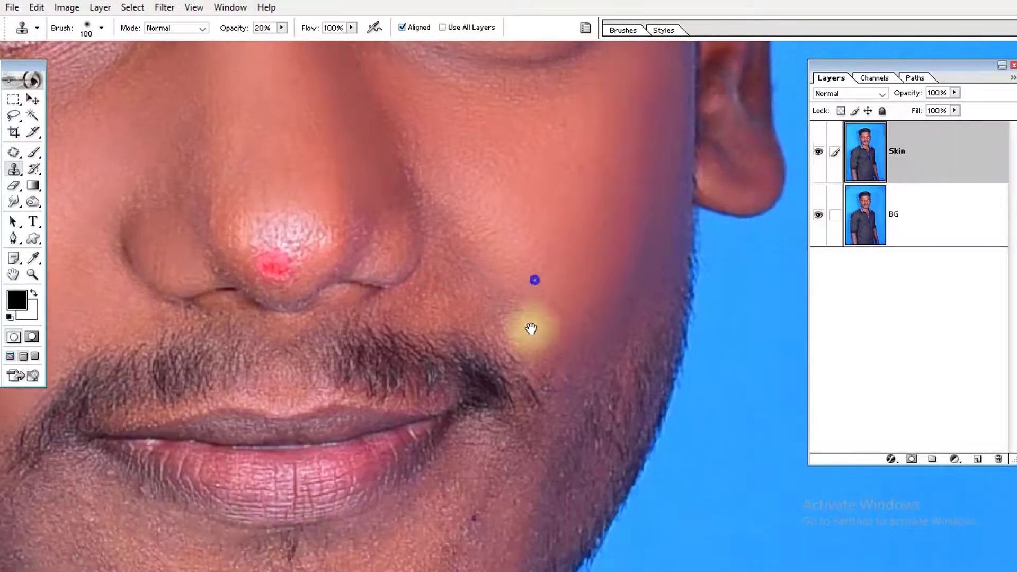
pyautogui.scroll(2, 467, 297)
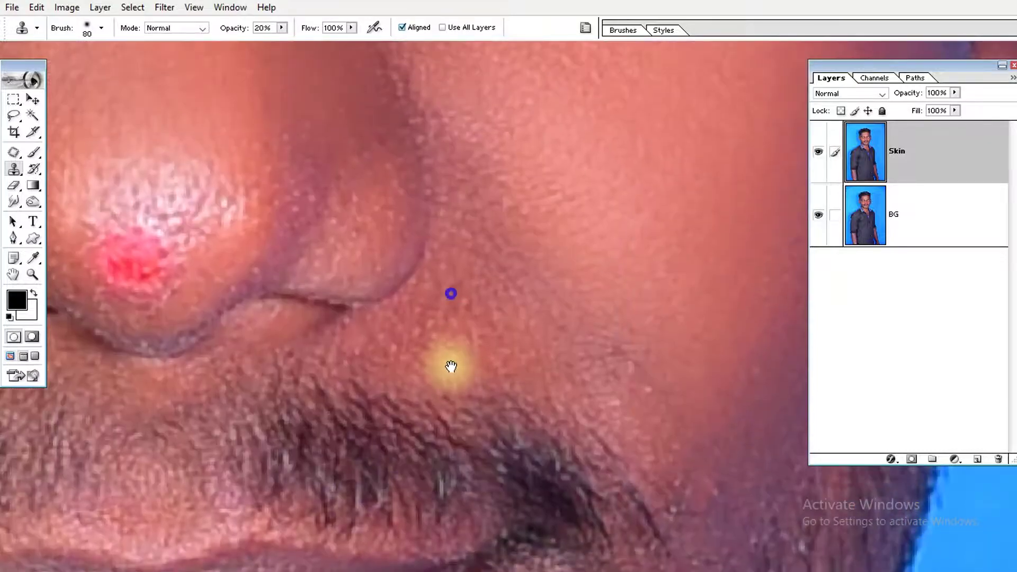
pyautogui.keyDown('alt'); pyautogui.click(502, 335); pyautogui.keyUp('alt')
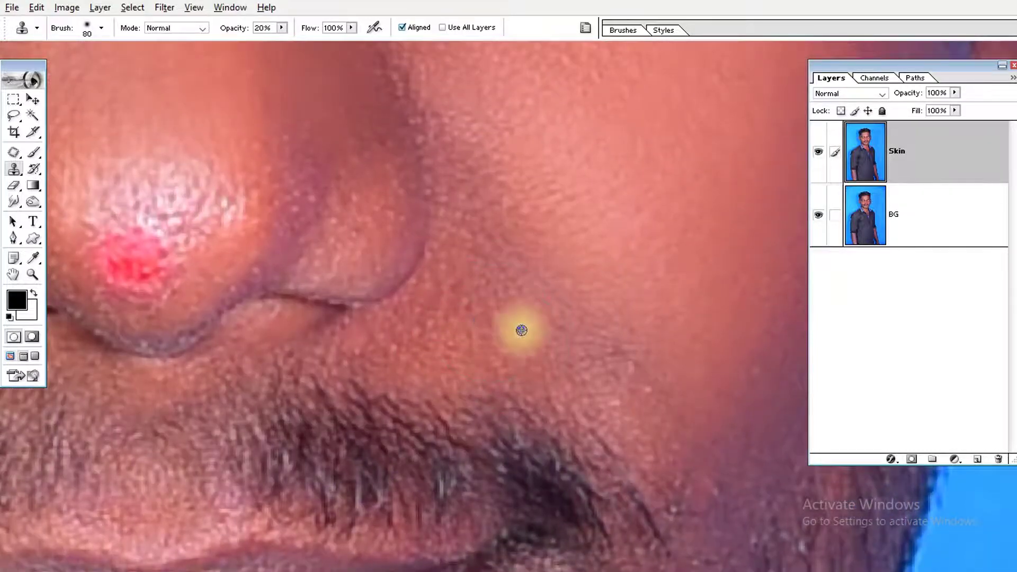
pyautogui.moveTo(495, 330); pyautogui.dragTo(519, 341)
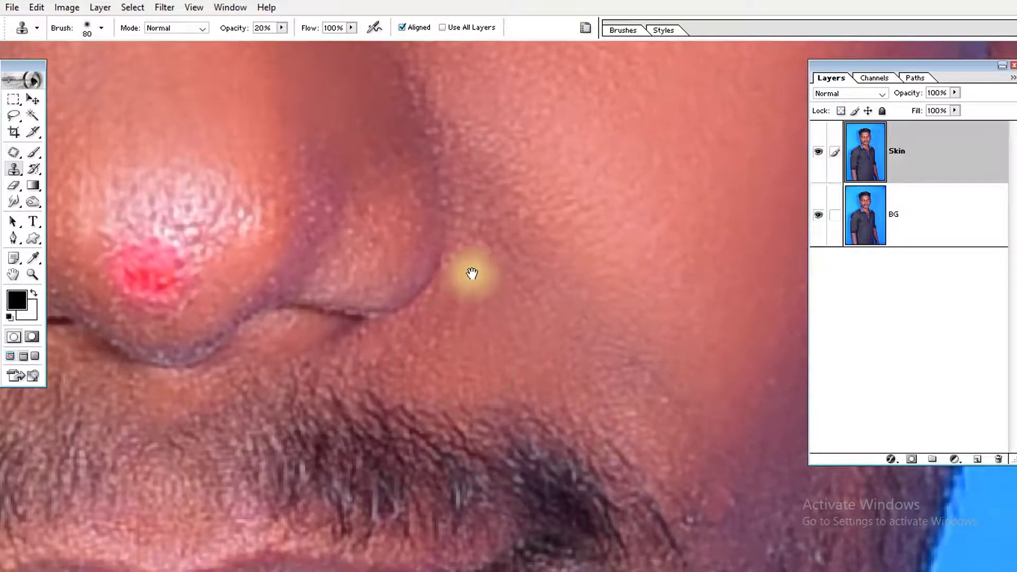
pyautogui.moveTo(470, 275); pyautogui.dragTo(492, 347)
pyautogui.moveTo(490, 211); pyautogui.dragTo(491, 289)
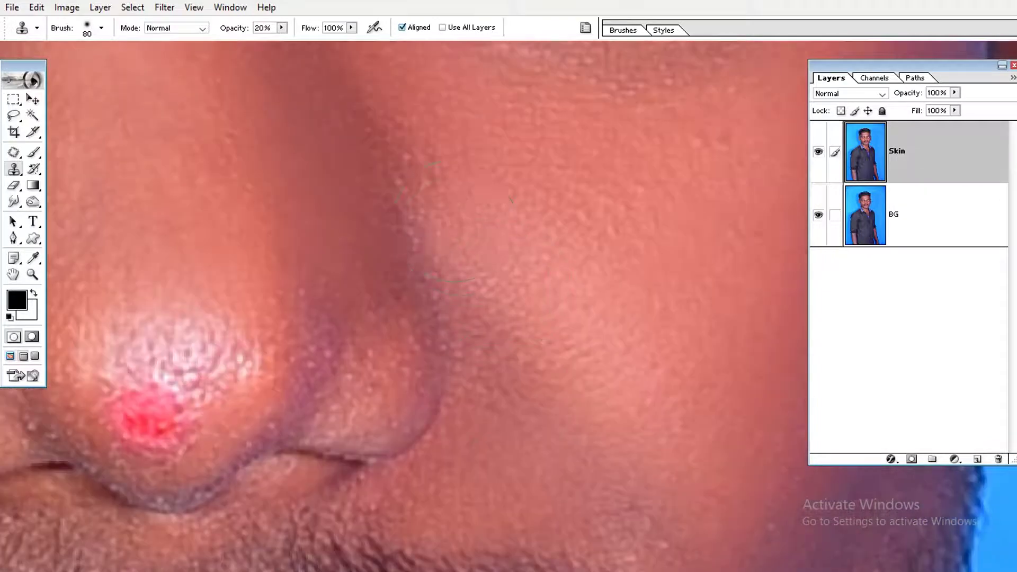
pyautogui.moveTo(453, 228); pyautogui.dragTo(504, 279)
pyautogui.hotkey('ctrl', '0')
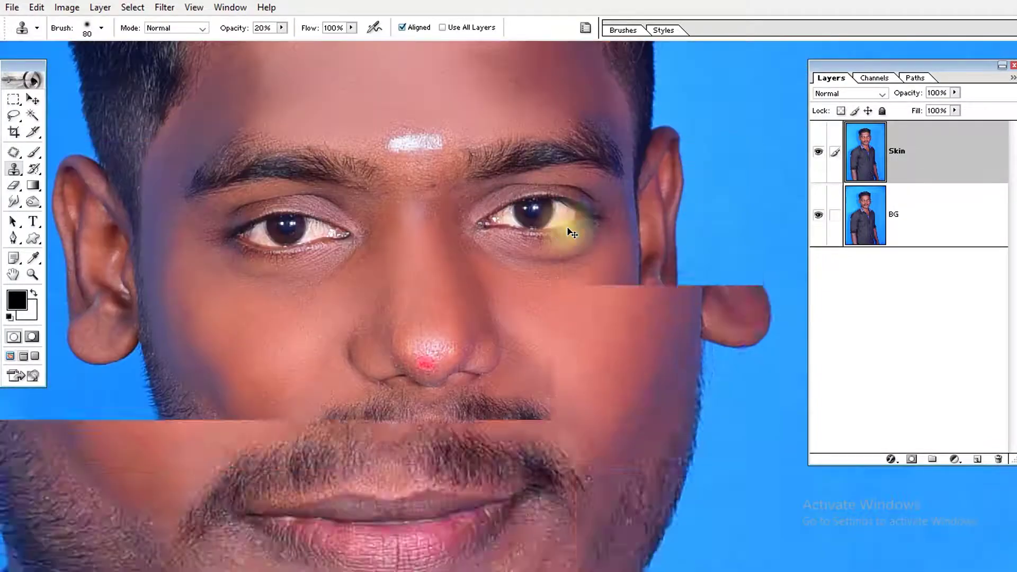
# Step: Zoom in on the nose, shrink the brush and clone skin tone over the red spot
pyautogui.keyDown('ctrl'); pyautogui.click(318, 363); pyautogui.keyUp('ctrl')
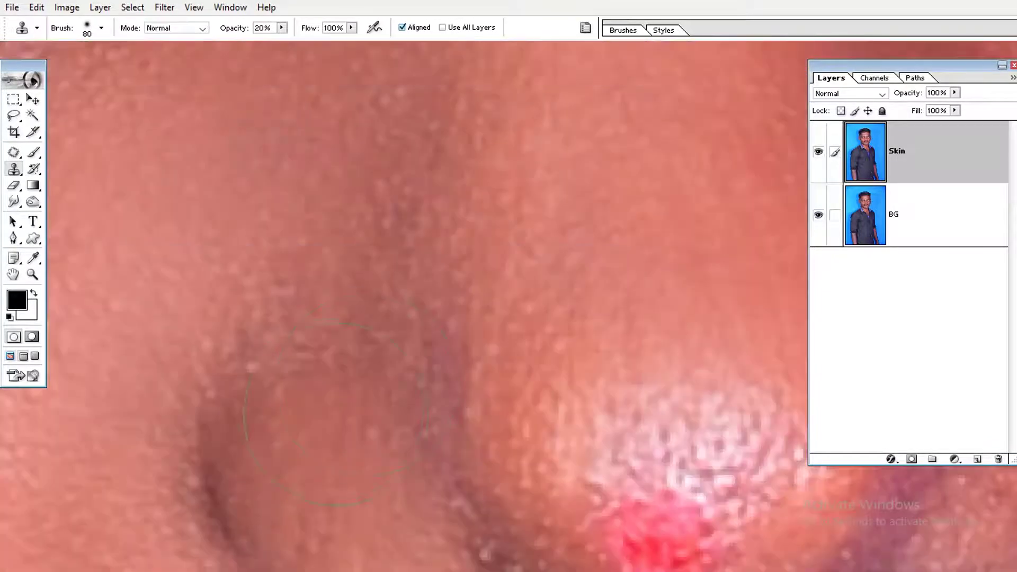
pyautogui.keyDown('alt'); pyautogui.click(540, 334); pyautogui.keyUp('alt')
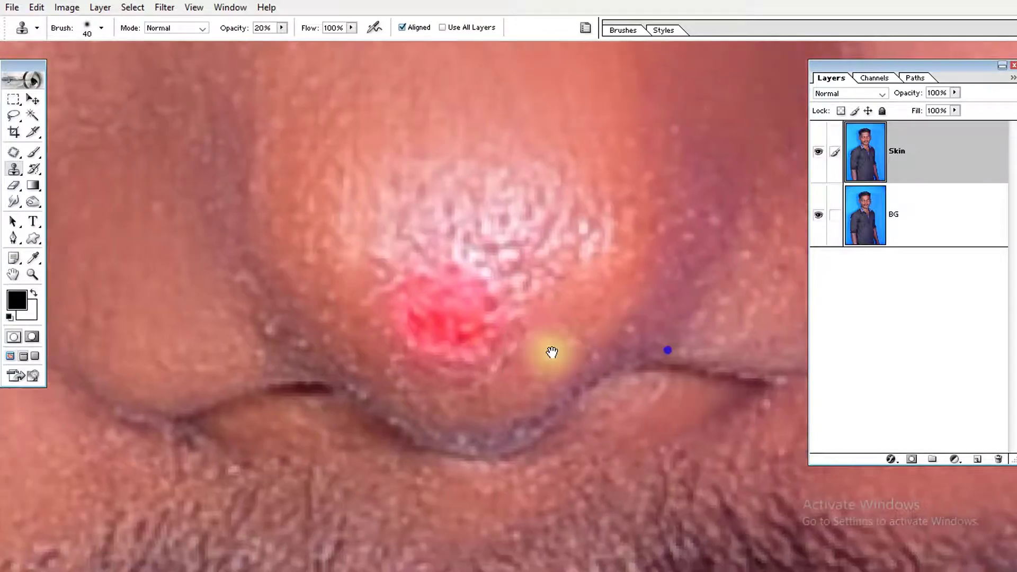
pyautogui.press('[')
pyautogui.click(471, 347)
pyautogui.moveTo(460, 339); pyautogui.dragTo(454, 350)
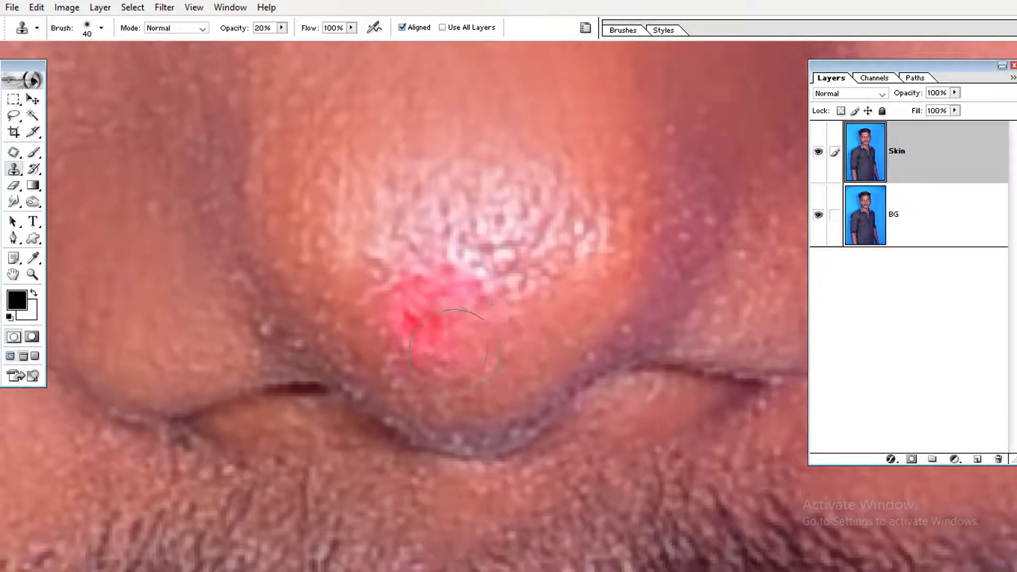
# Step: Clone over the remaining red blemishes and even out the nose tip skin
pyautogui.keyDown('alt'); pyautogui.click(477, 391); pyautogui.keyUp('alt')
pyautogui.click(411, 297)
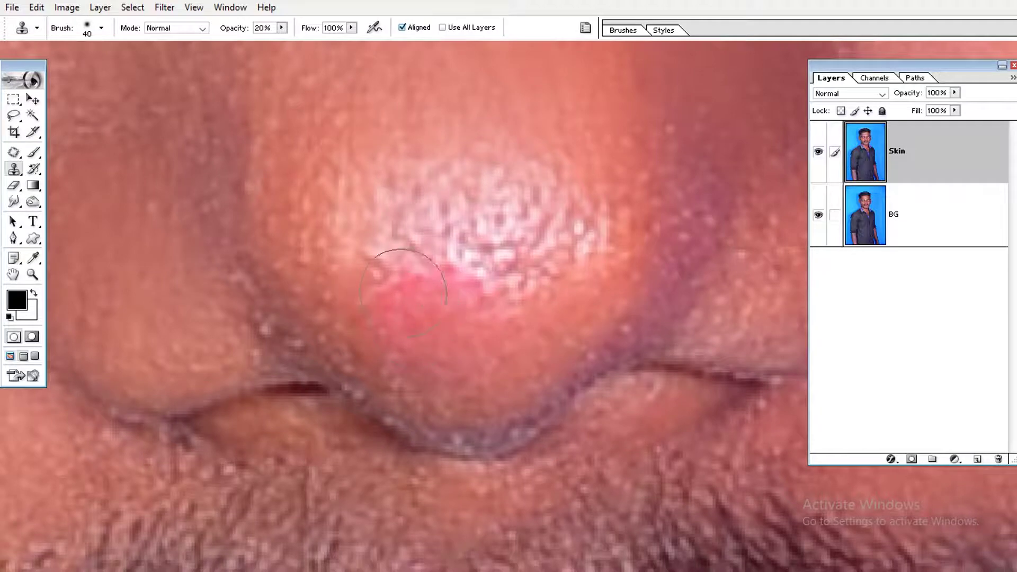
pyautogui.click(460, 290)
pyautogui.click(523, 336)
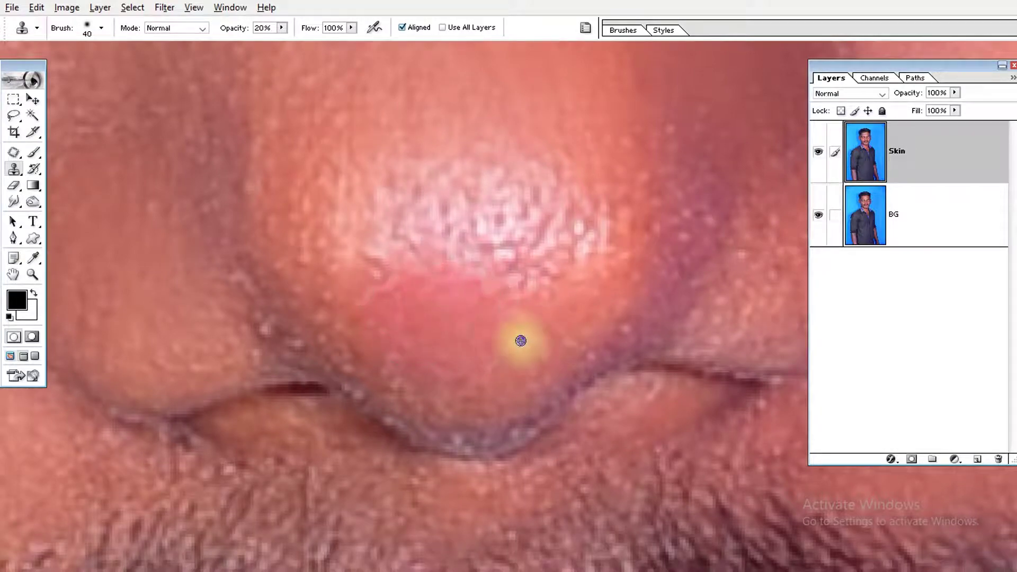
pyautogui.click(545, 345)
pyautogui.click(364, 322)
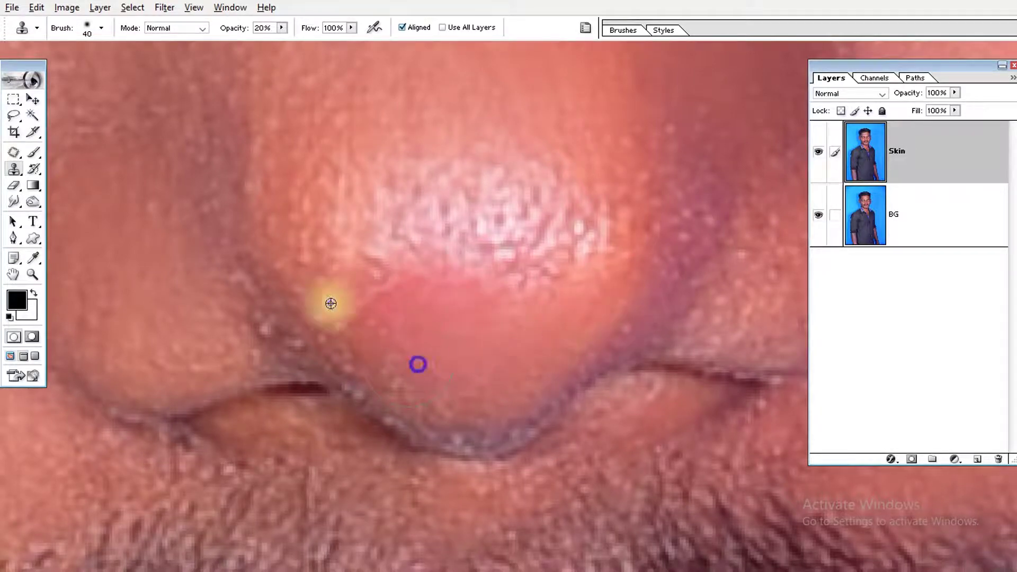
# Step: Smooth more skin across the nose tip, adjusting the zoom to check it
pyautogui.moveTo(313, 278); pyautogui.dragTo(337, 318)
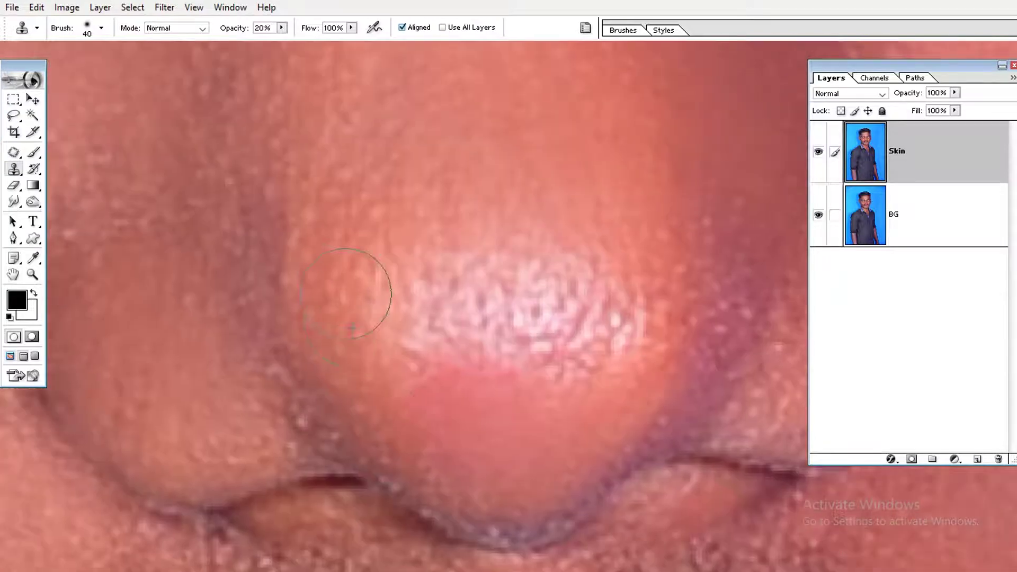
pyautogui.click(545, 318)
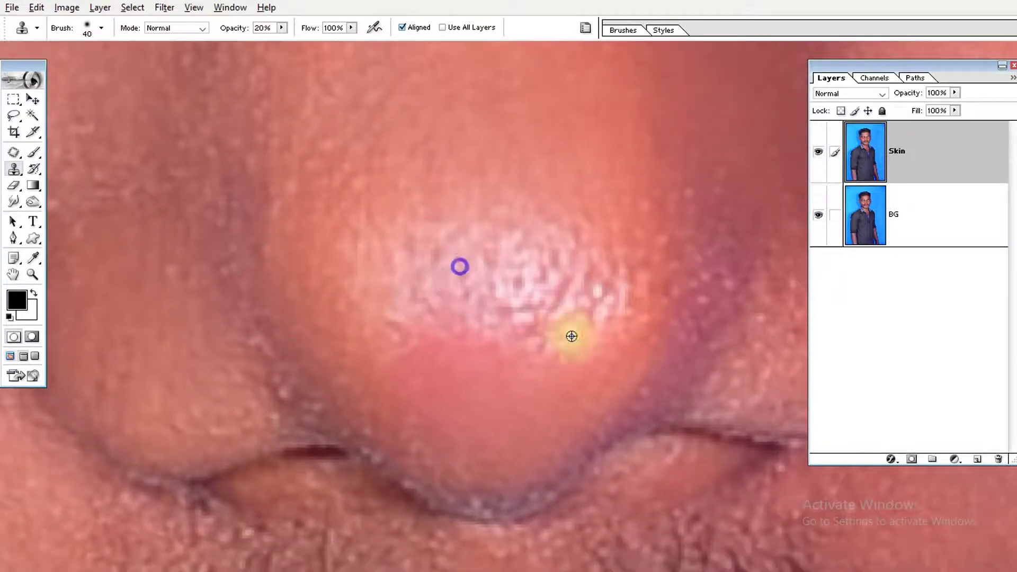
pyautogui.click(612, 331)
pyautogui.moveTo(612, 331); pyautogui.dragTo(567, 340)
pyautogui.keyDown('ctrl'); pyautogui.click(610, 300); pyautogui.keyUp('ctrl')
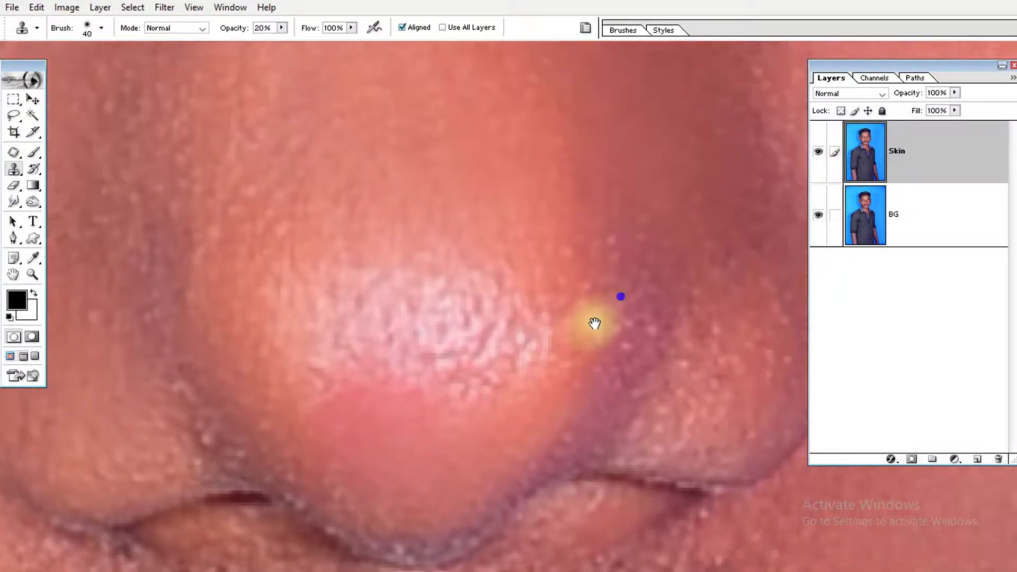
pyautogui.keyDown('alt'); pyautogui.click(615, 385); pyautogui.keyUp('alt')
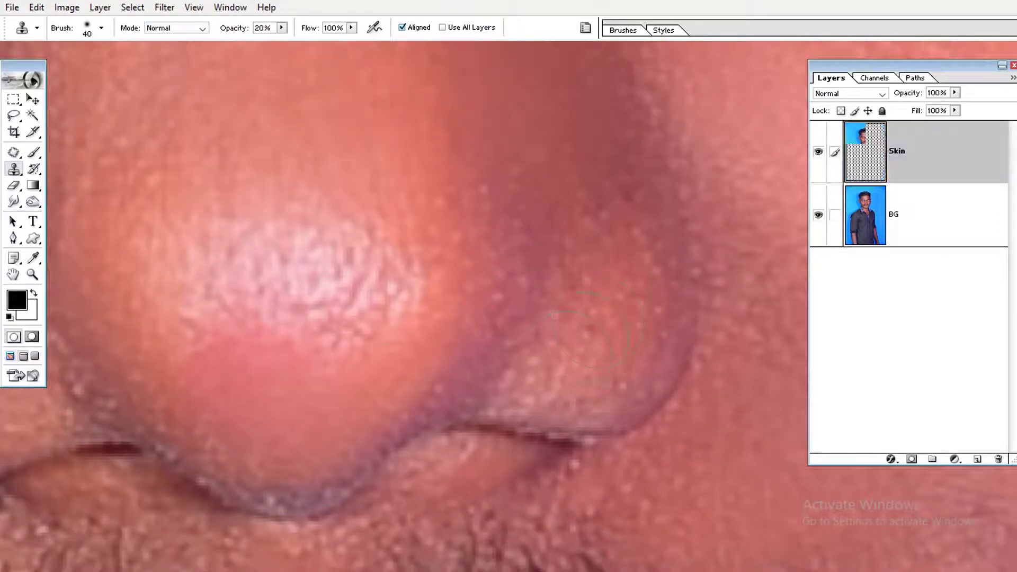
# Step: Smooth the skin texture on, beside and below the nostril
pyautogui.moveTo(313, 357); pyautogui.dragTo(583, 267)
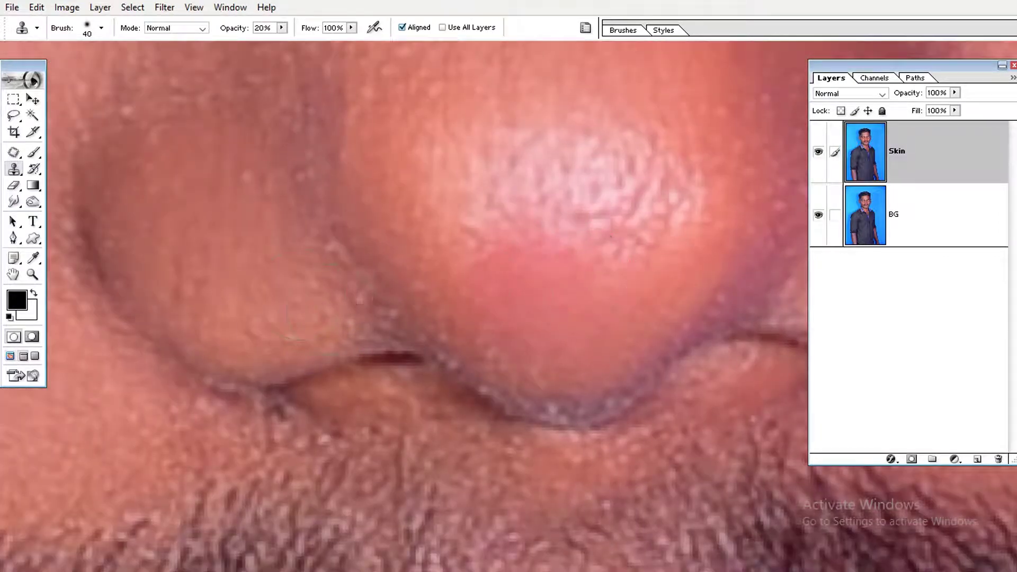
pyautogui.click(341, 345)
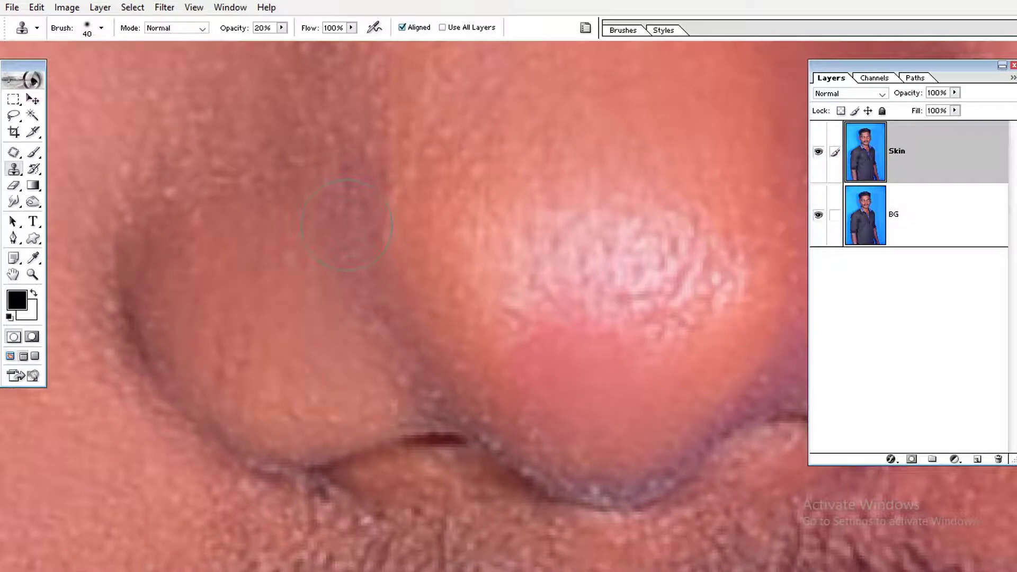
pyautogui.moveTo(324, 221); pyautogui.dragTo(345, 296)
pyautogui.click(291, 268)
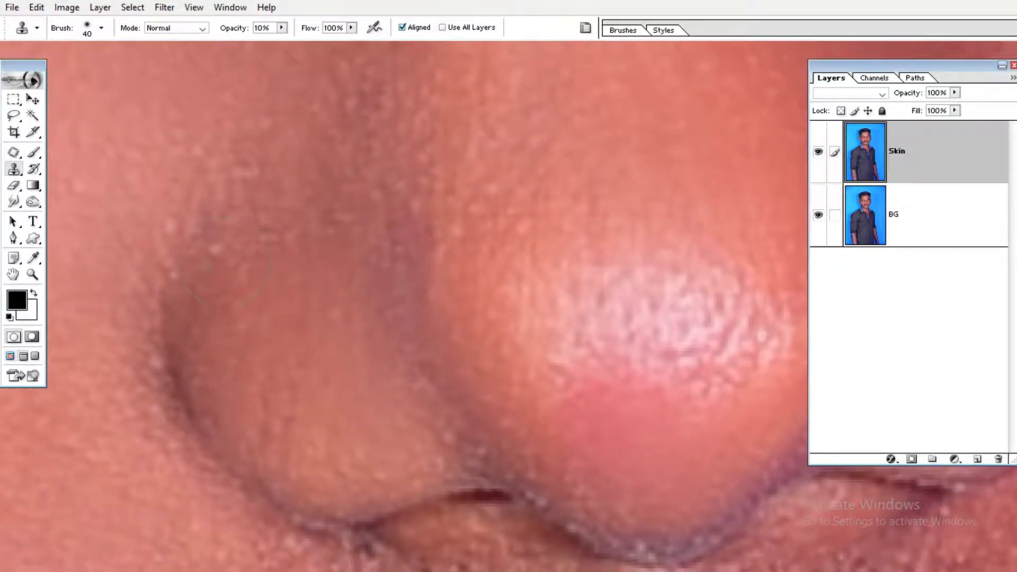
pyautogui.click(270, 302)
pyautogui.click(411, 327)
# Step: Sample clean skin and stamp it right of the nose tip and along the nostril edge
pyautogui.keyDown('alt'); pyautogui.click(208, 359); pyautogui.keyUp('alt')
pyautogui.click(518, 352)
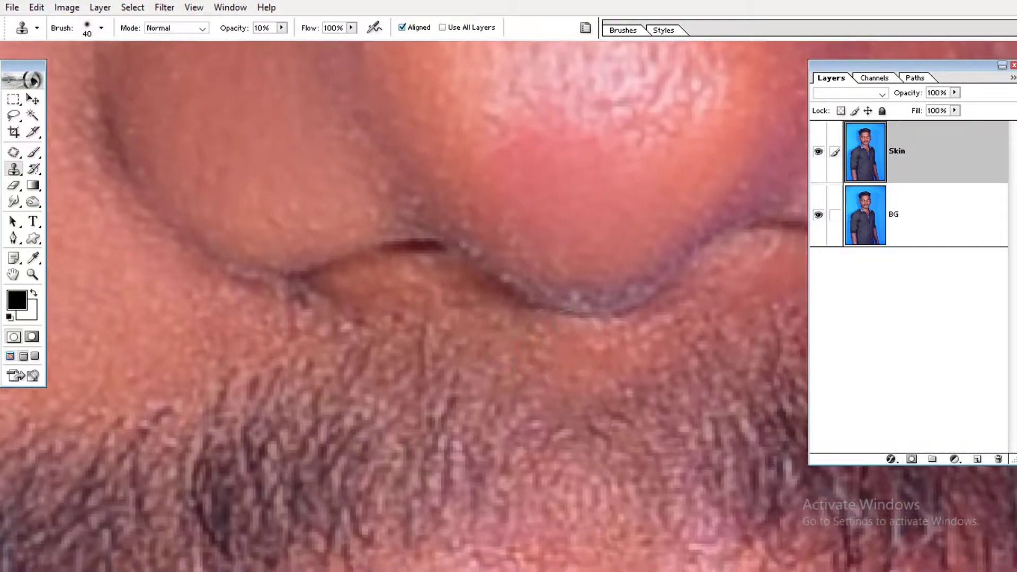
pyautogui.click(526, 357)
pyautogui.click(572, 325)
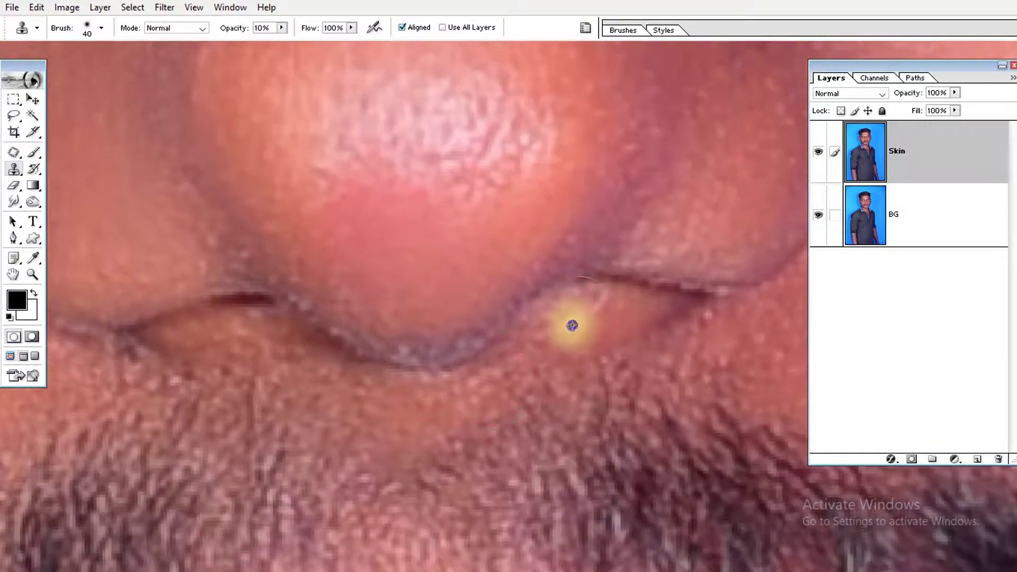
pyautogui.click(564, 320)
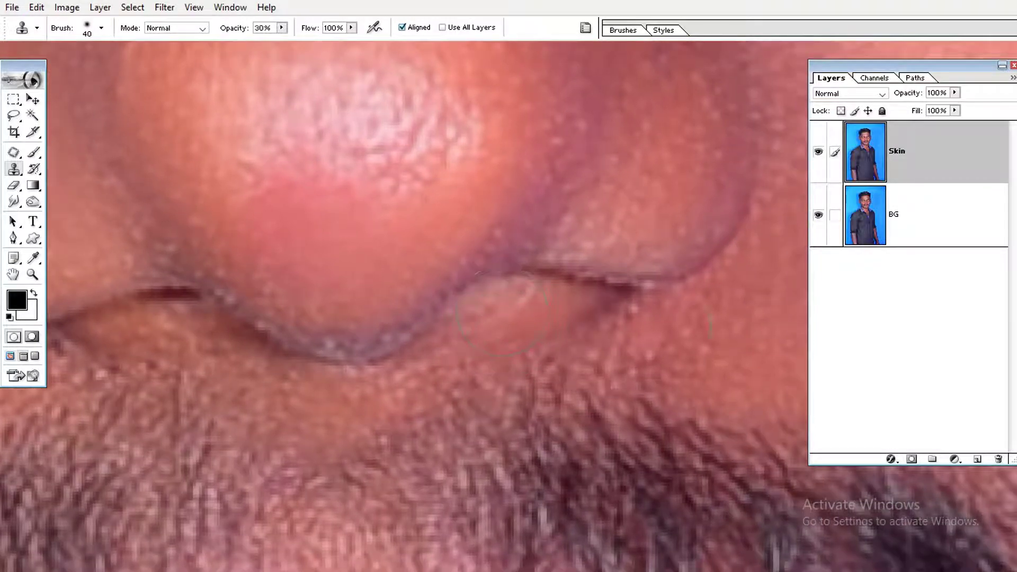
pyautogui.click(505, 317)
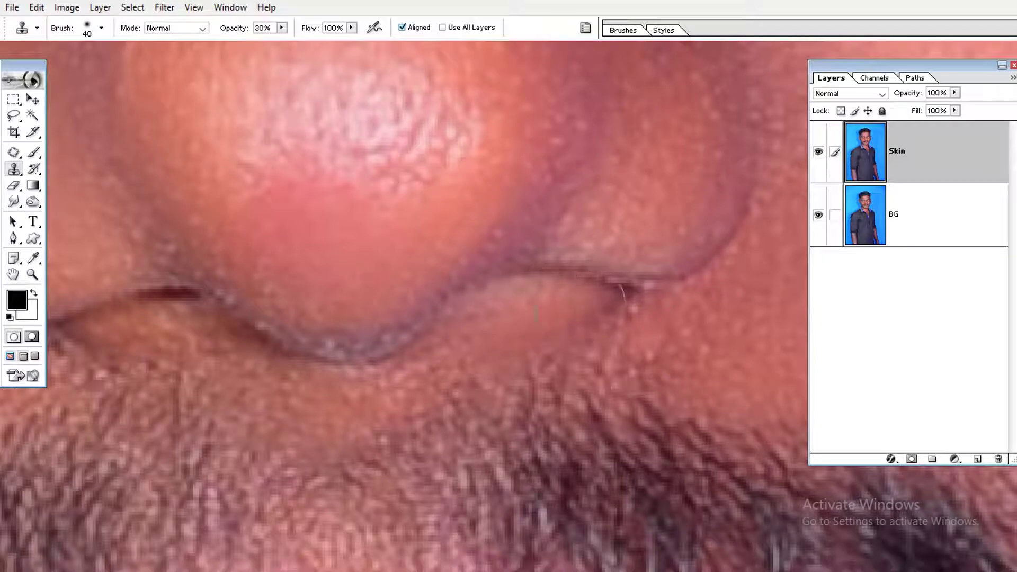
# Step: Clone away the stray hair by the nostril, then frame the right nostril and cheek
pyautogui.click(623, 312)
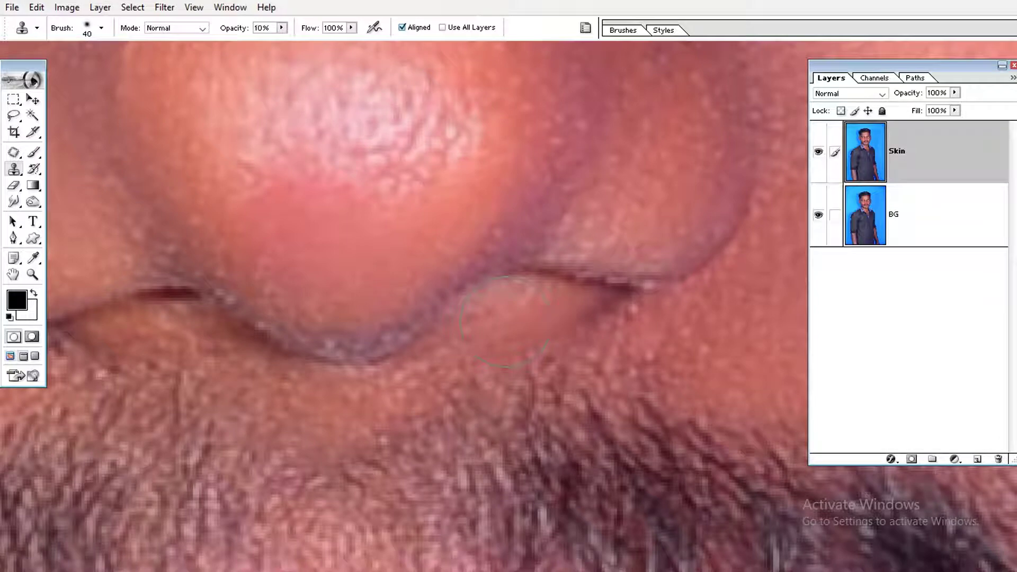
pyautogui.moveTo(715, 336); pyautogui.dragTo(533, 289)
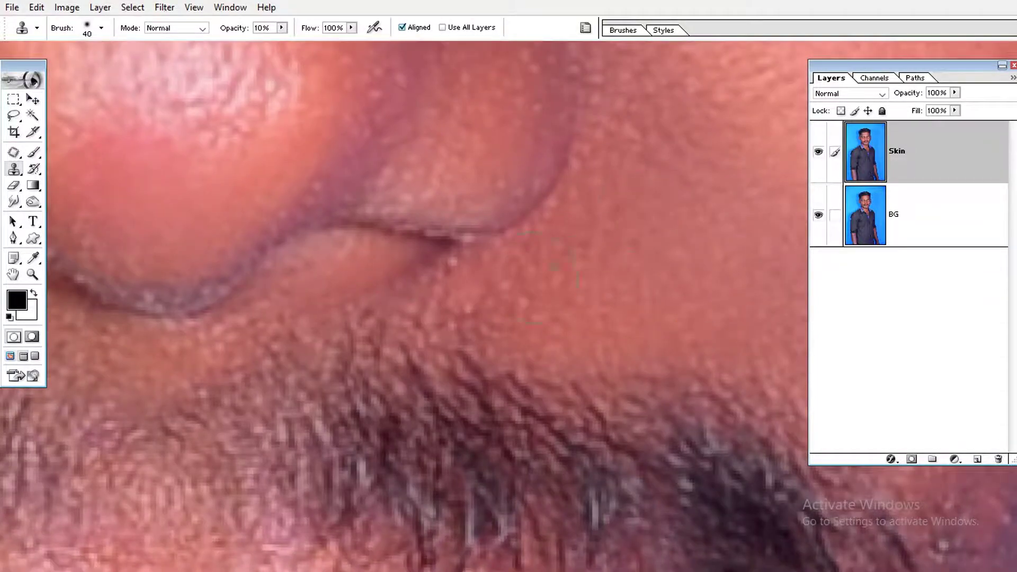
pyautogui.keyDown('alt'); pyautogui.click(583, 233); pyautogui.keyUp('alt')
pyautogui.keyDown('ctrl'); pyautogui.click(688, 404); pyautogui.keyUp('ctrl')
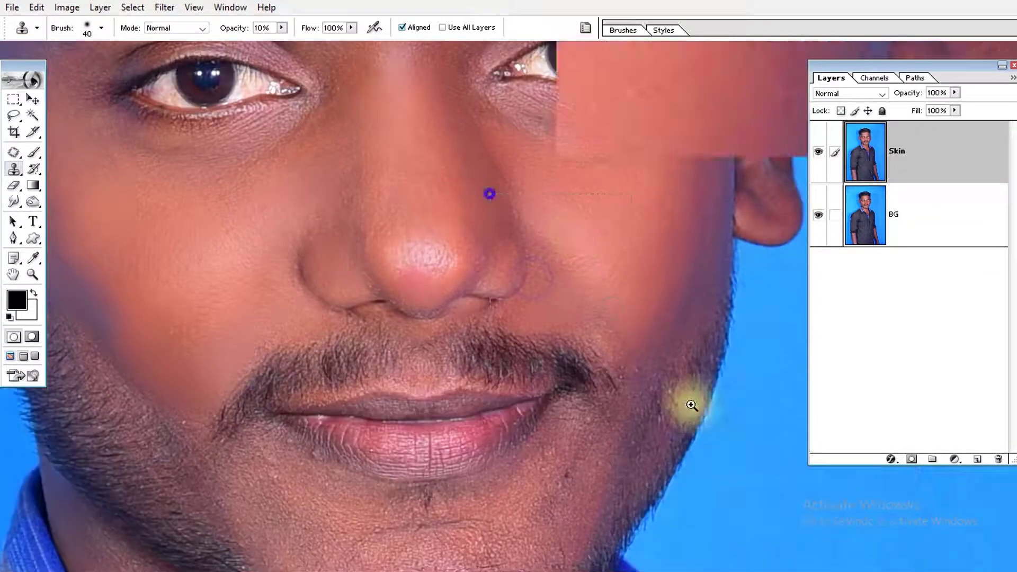
# Step: Clone-stamp a couple of rough spots on the cheek
pyautogui.click(586, 422)
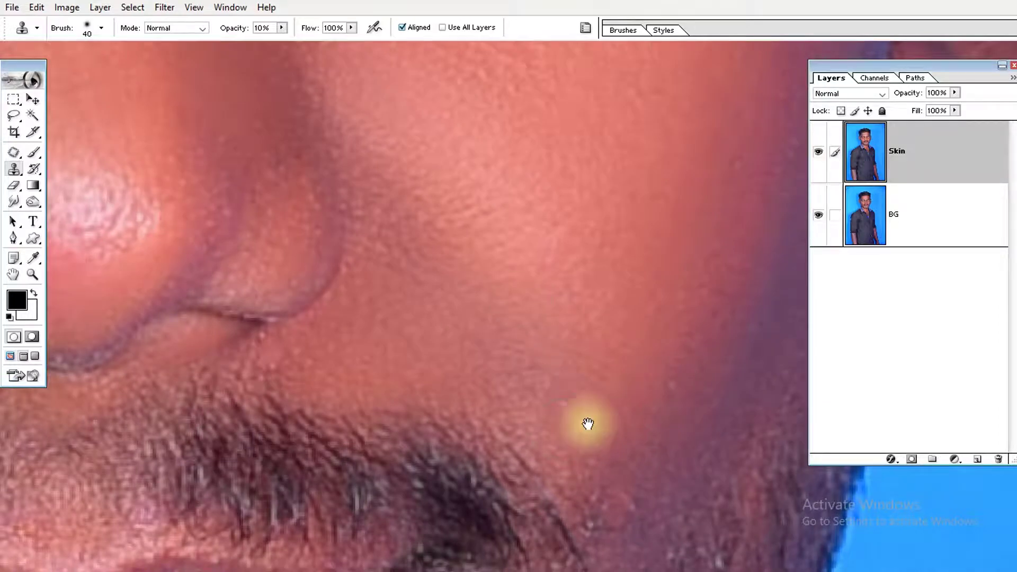
pyautogui.moveTo(586, 422); pyautogui.dragTo(480, 330)
pyautogui.click(518, 424)
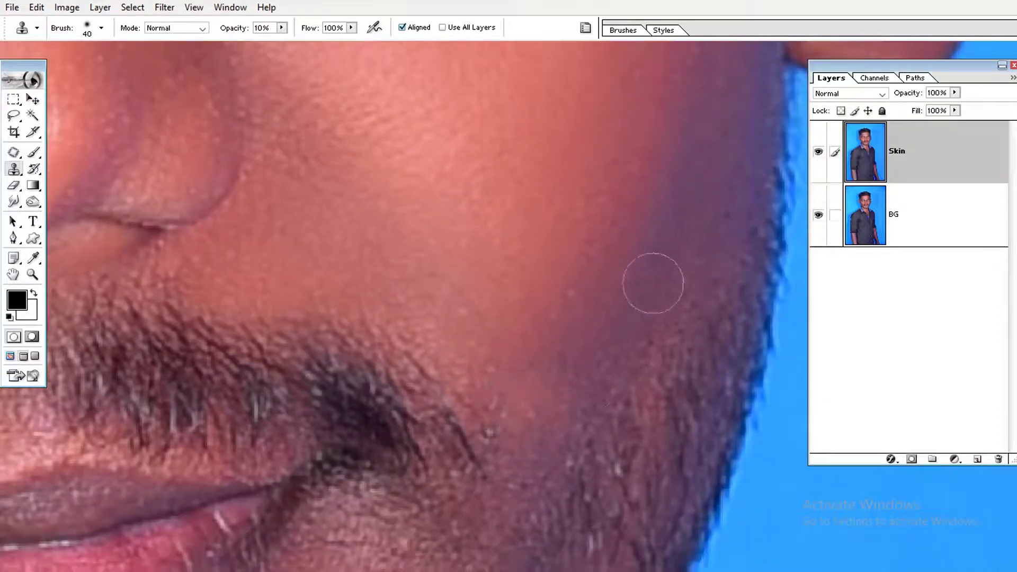
pyautogui.moveTo(613, 345); pyautogui.dragTo(586, 318)
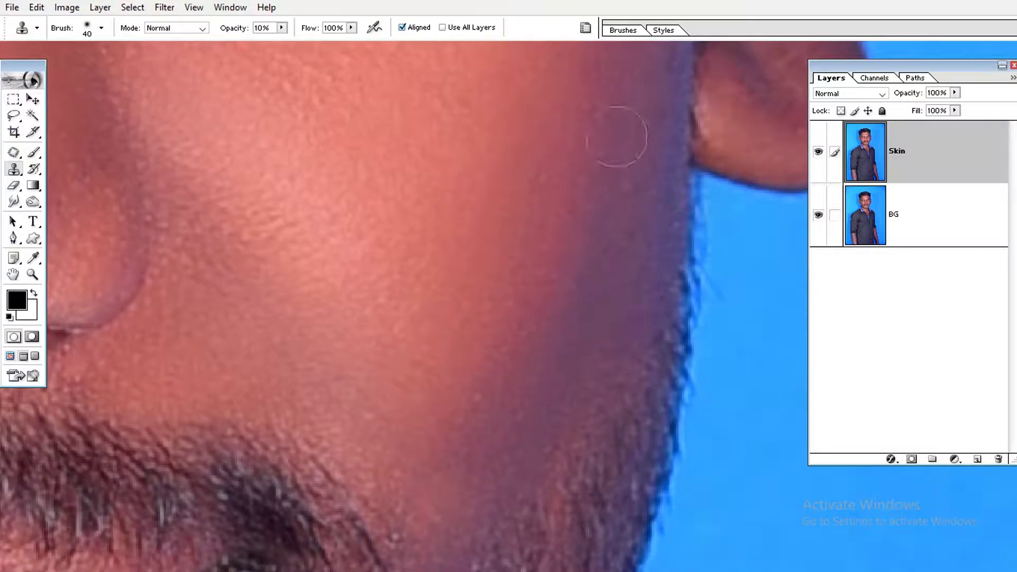
# Step: Zoom the view in close on the lips and chin
pyautogui.hotkey('ctrl', '-')
pyautogui.hotkey('ctrl', '-')
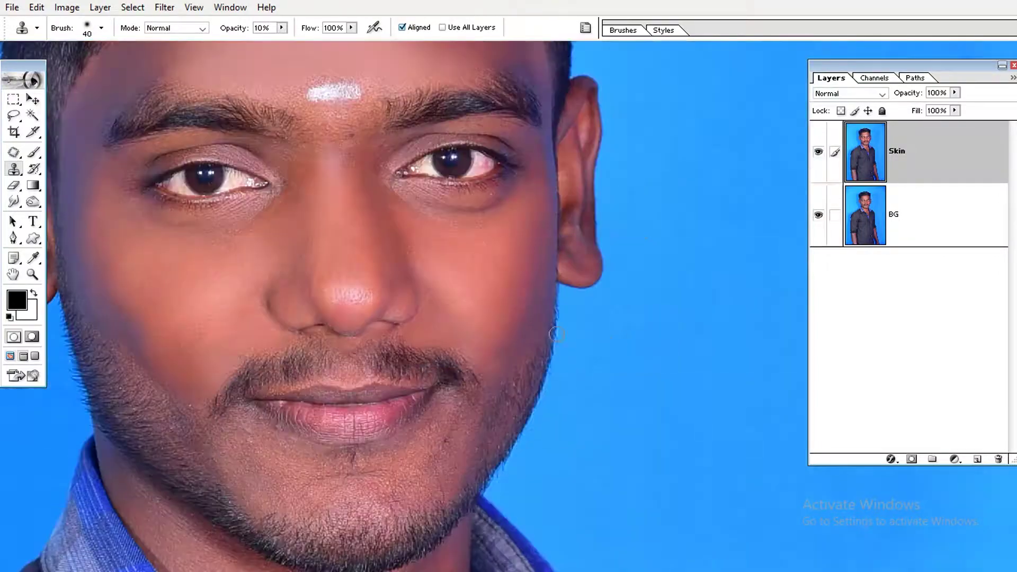
pyautogui.hotkey('ctrl', '+')
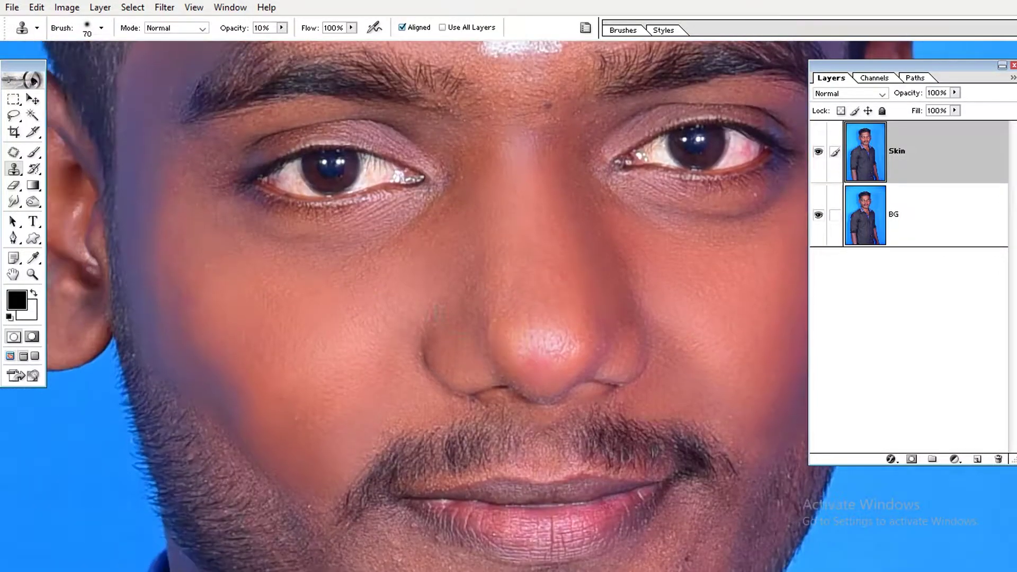
pyautogui.click(192, 330)
pyautogui.hotkey('ctrl', '-')
pyautogui.scroll(-5, 297, 265)
pyautogui.hotkey('ctrl', '+')
pyautogui.moveTo(212, 150); pyautogui.dragTo(623, 509)
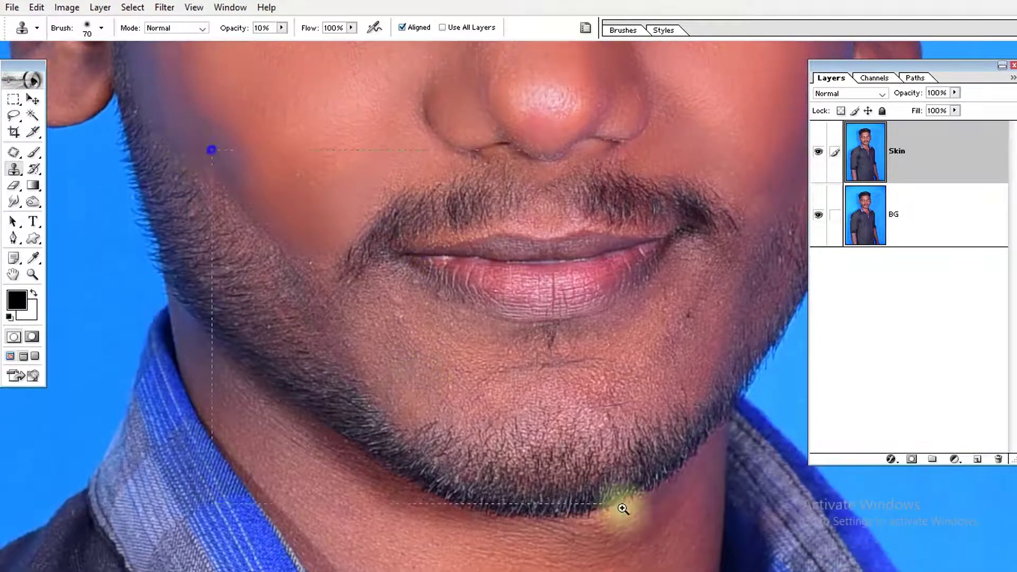
pyautogui.click(465, 424)
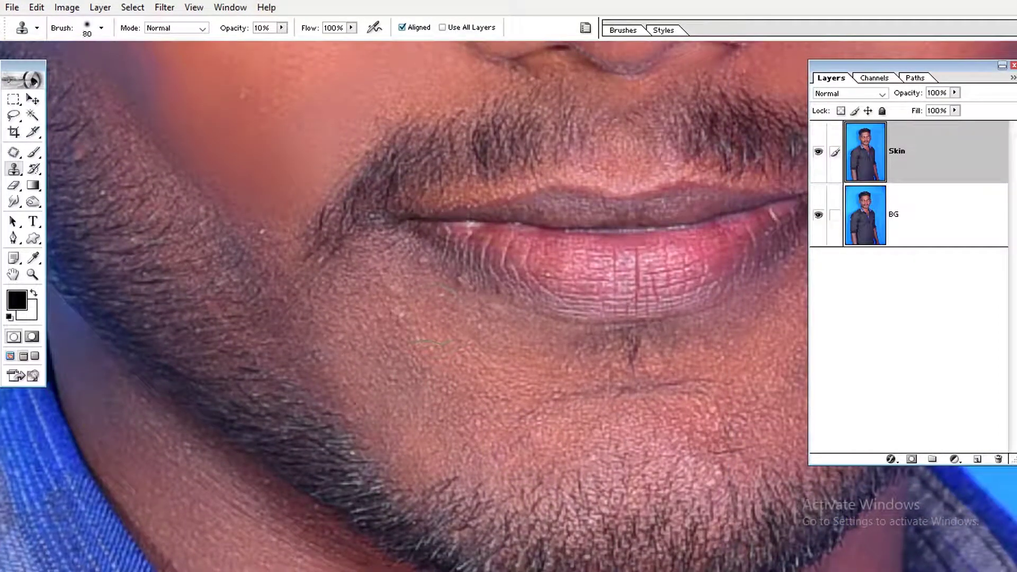
# Step: Sample clean chin skin and clone over the spots under the lip at 20% opacity
pyautogui.click(400, 415)
pyautogui.click(414, 419)
pyautogui.keyDown('alt'); pyautogui.click(436, 350); pyautogui.keyUp('alt')
pyautogui.click(514, 372)
pyautogui.click(491, 421)
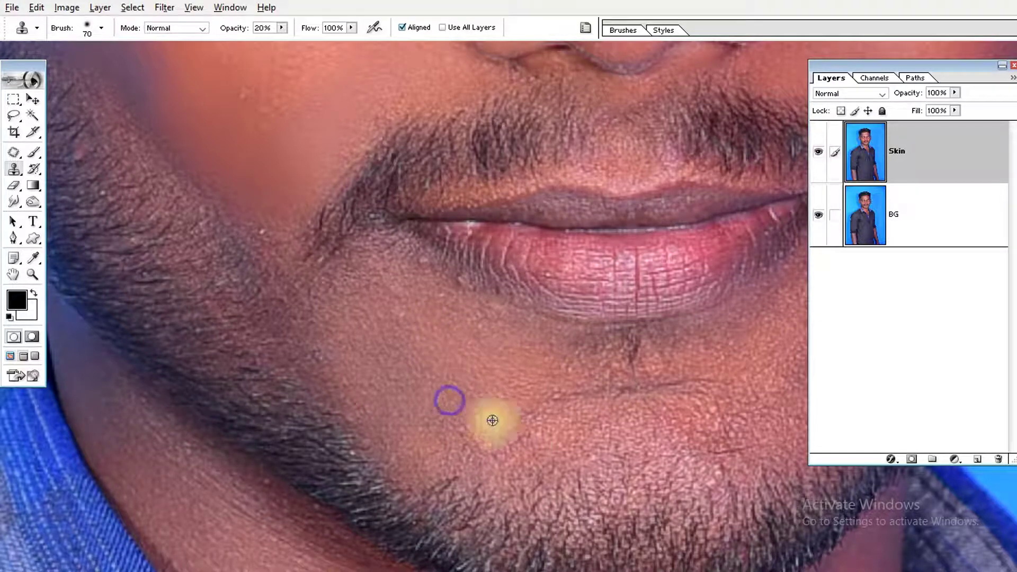
pyautogui.keyDown('alt'); pyautogui.click(393, 380); pyautogui.keyUp('alt')
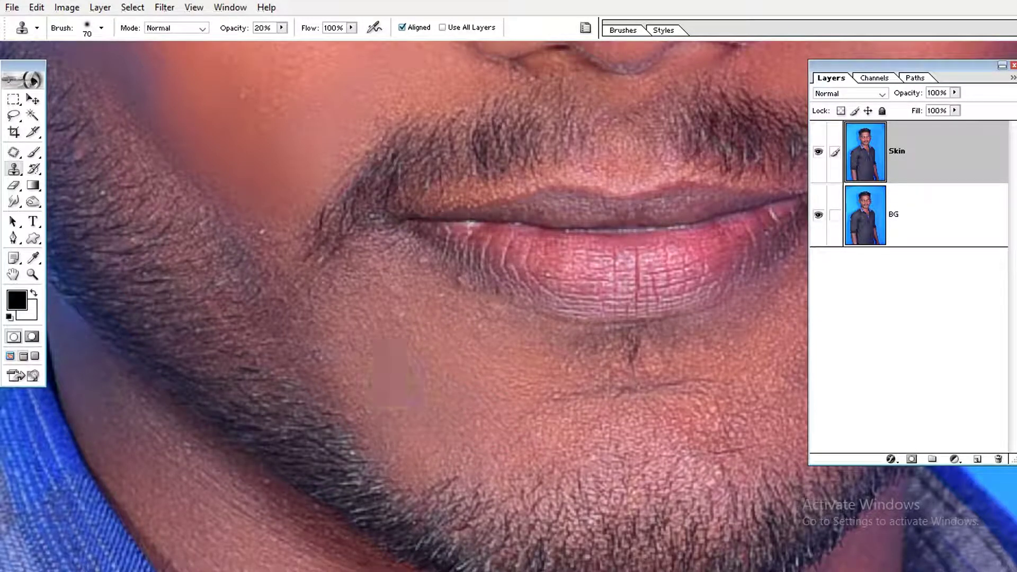
pyautogui.click(462, 321)
pyautogui.click(412, 329)
pyautogui.click(352, 334)
# Step: Smooth the cheek skin beside the nose and moustache
pyautogui.moveTo(287, 211); pyautogui.dragTo(313, 287)
pyautogui.moveTo(251, 240); pyautogui.dragTo(306, 293)
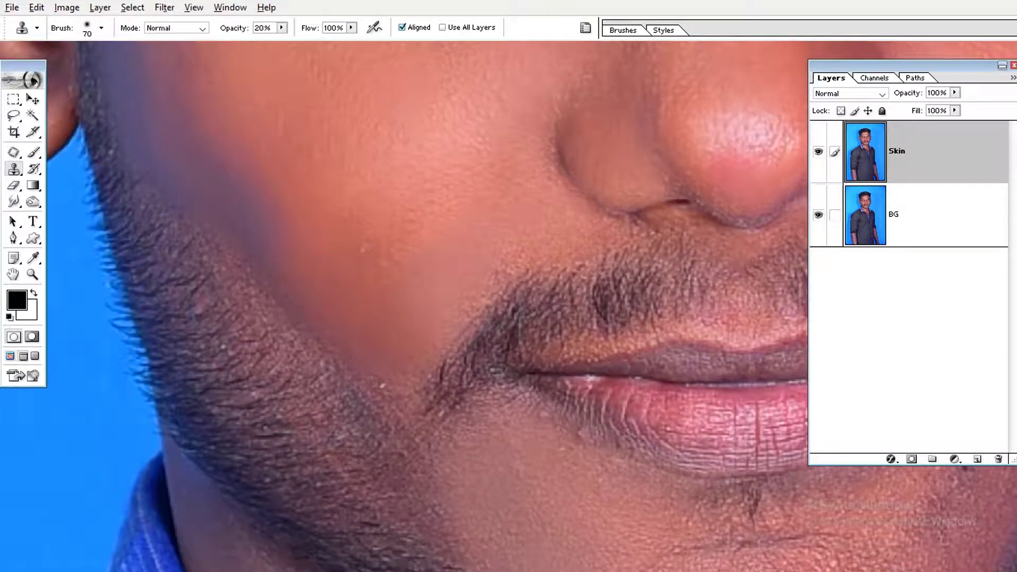
pyautogui.click(309, 299)
pyautogui.click(347, 325)
pyautogui.click(397, 313)
# Step: Smooth the upper cheek and the area just below the eye
pyautogui.scroll(3, 432, 193)
pyautogui.click(434, 256)
pyautogui.click(435, 233)
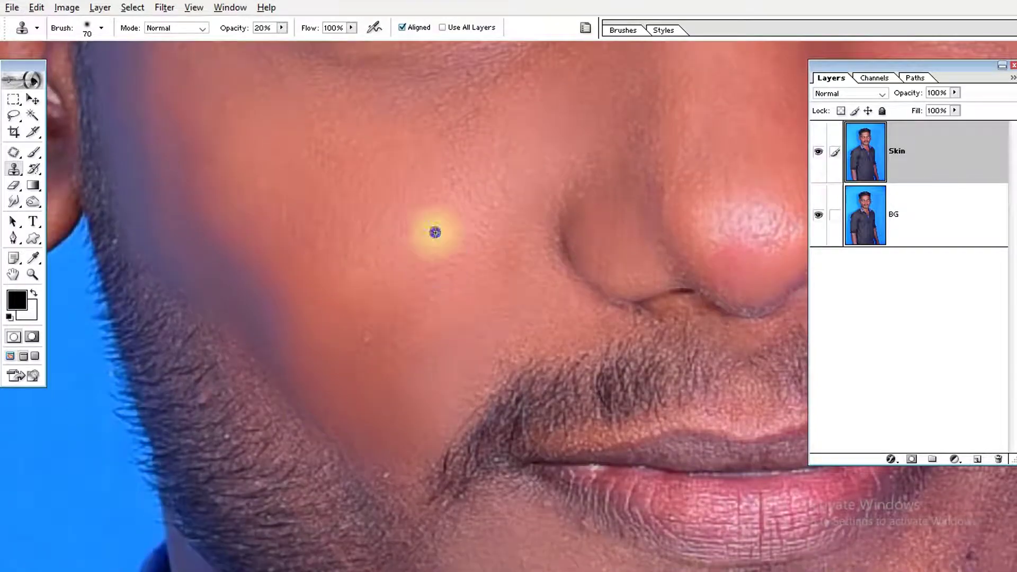
pyautogui.scroll(3, 429, 296)
pyautogui.click(465, 297)
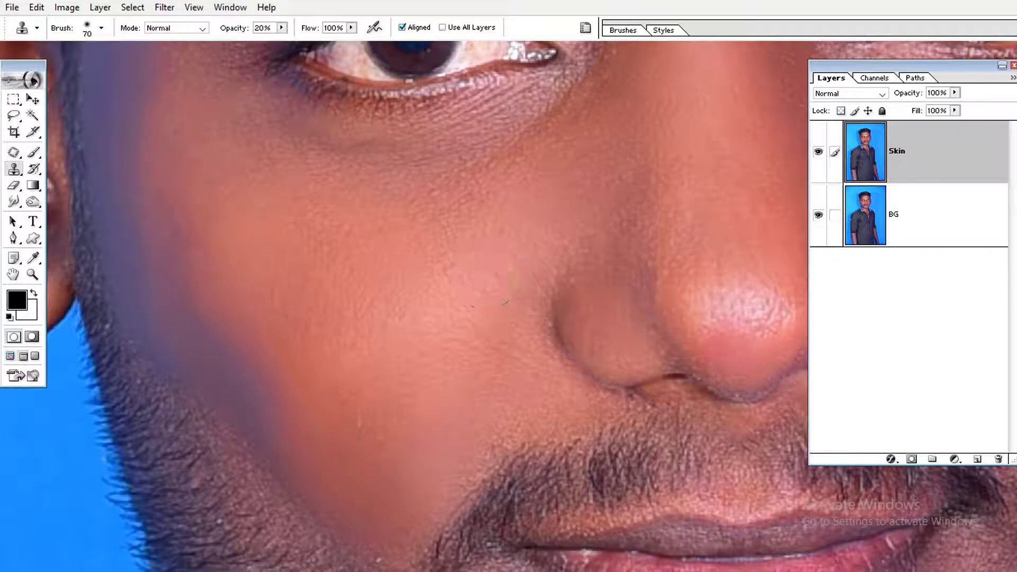
pyautogui.click(487, 279)
pyautogui.hotkey('ctrl', '0')
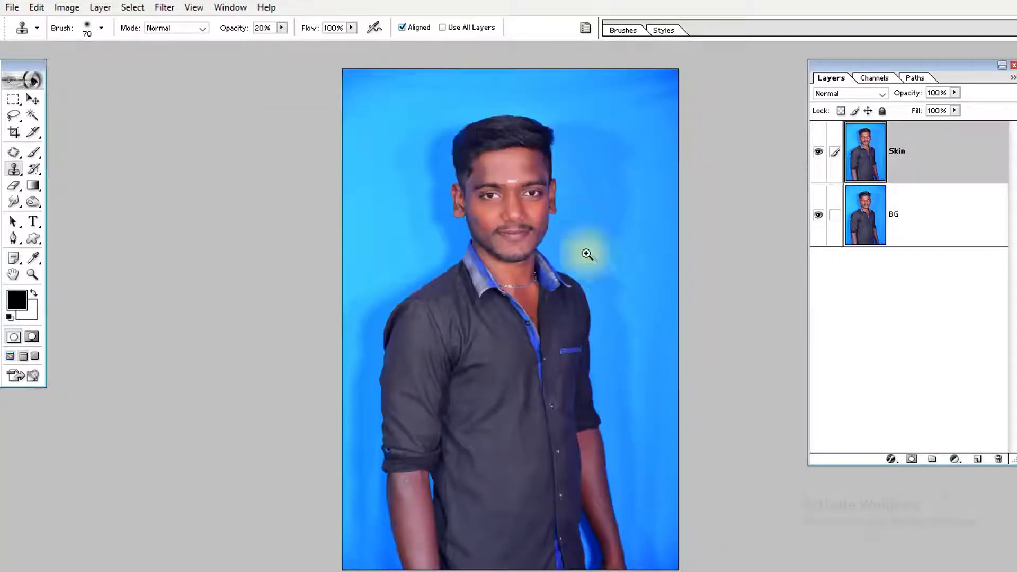
# Step: Zoom to the nose, sample nearby skin and lightly clone-stamp the bridge and tip at 20%
pyautogui.moveTo(522, 174); pyautogui.dragTo(454, 268)
pyautogui.click(459, 257)
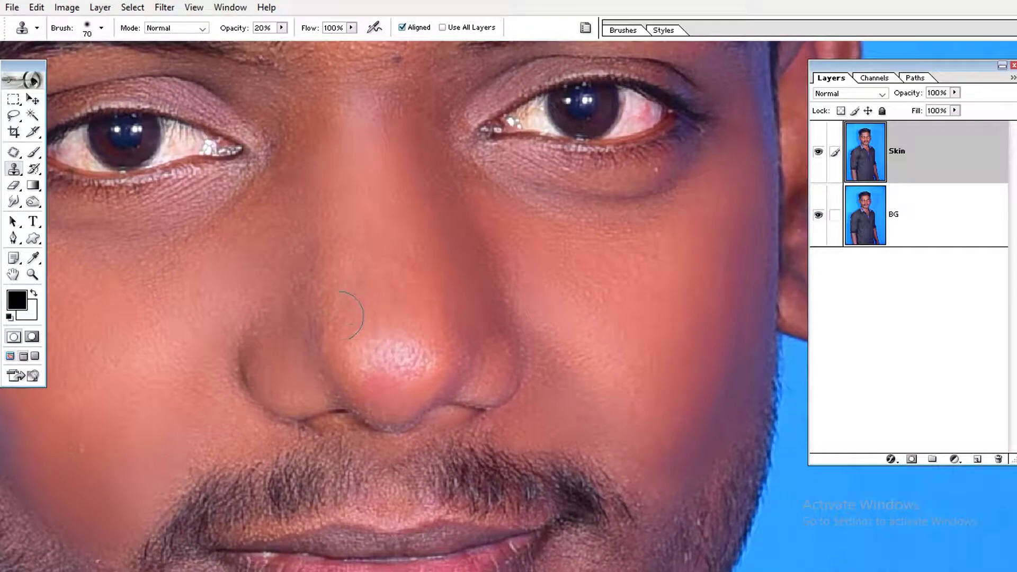
pyautogui.click(336, 291)
pyautogui.keyDown('alt'); pyautogui.click(290, 342); pyautogui.keyUp('alt')
pyautogui.click(291, 221)
pyautogui.click(330, 237)
pyautogui.click(377, 323)
pyautogui.scroll(-5, 439, 407)
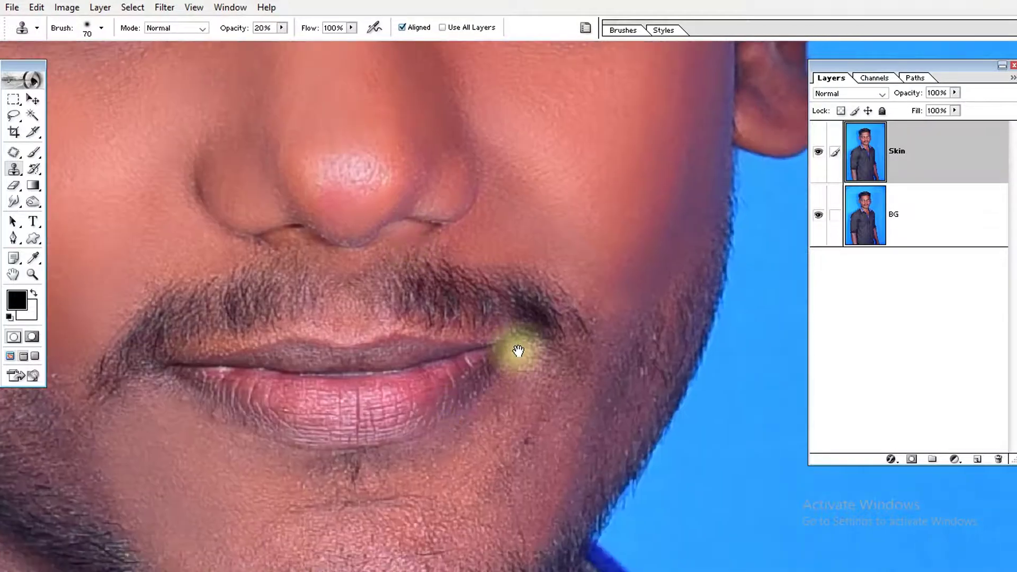
pyautogui.press('Tab')
# Step: Zoom in on the mouth and chin and heal the skin below the lower lip
pyautogui.press('z')
pyautogui.keyDown('alt'); pyautogui.click(454, 409); pyautogui.keyUp('alt')
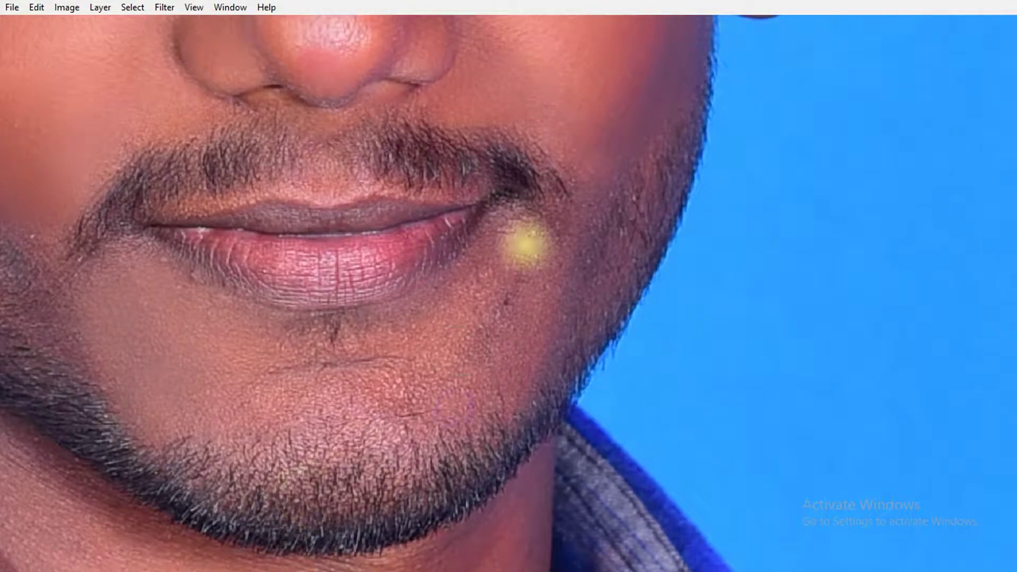
pyautogui.click(320, 408)
pyautogui.click(177, 182)
pyautogui.moveTo(499, 309); pyautogui.dragTo(500, 470)
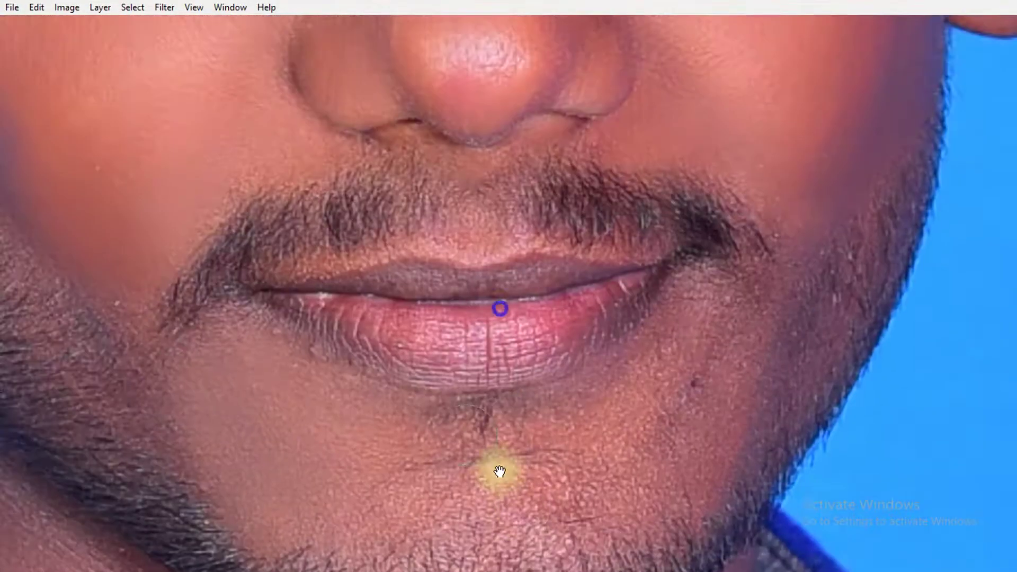
pyautogui.click(270, 372)
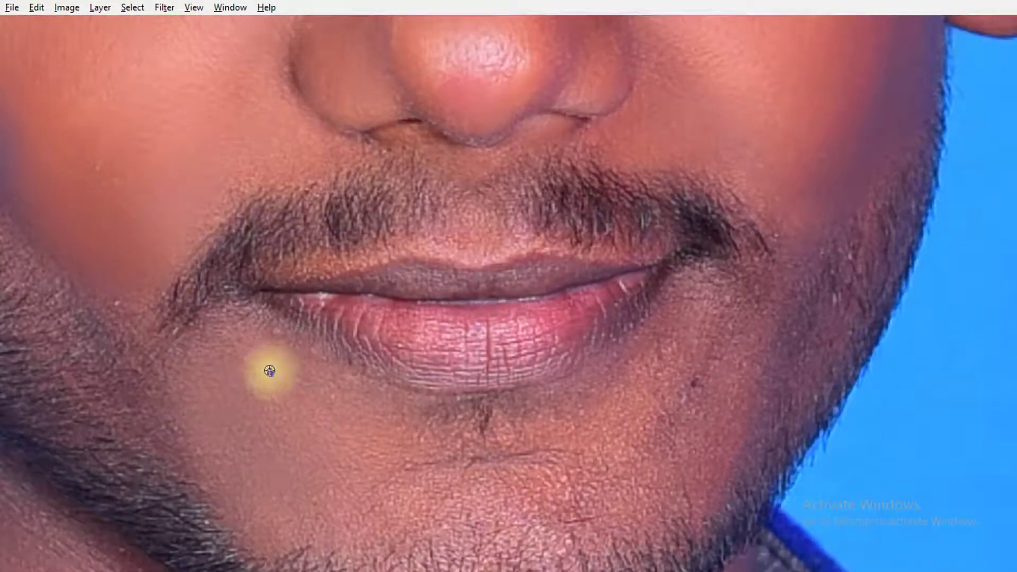
# Step: Heal the dark chin blemish, the skin beside the mouth corner and a lower-cheek patch
pyautogui.moveTo(348, 293); pyautogui.dragTo(344, 326)
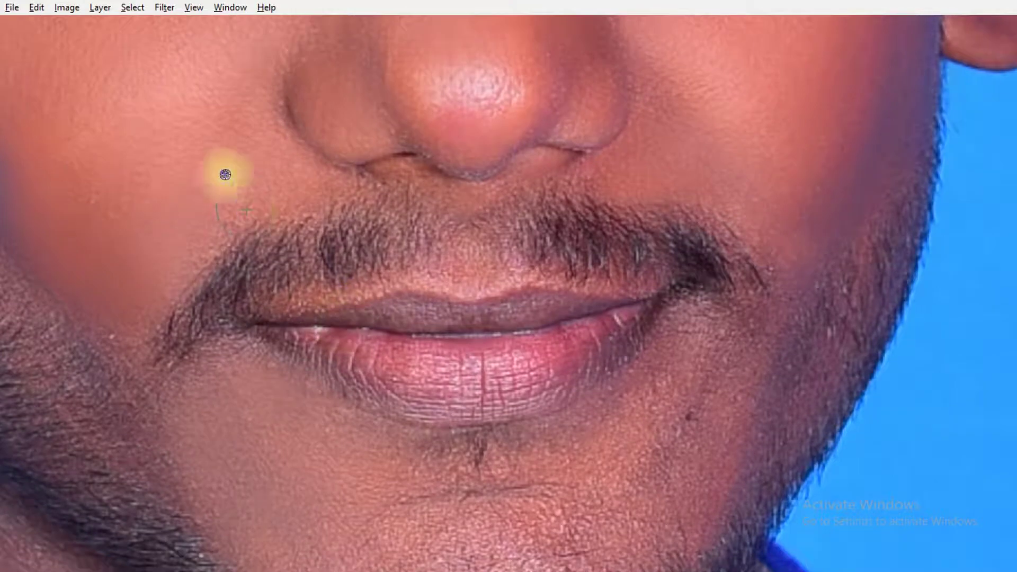
pyautogui.moveTo(486, 290); pyautogui.dragTo(219, 167)
pyautogui.click(428, 321)
pyautogui.click(447, 304)
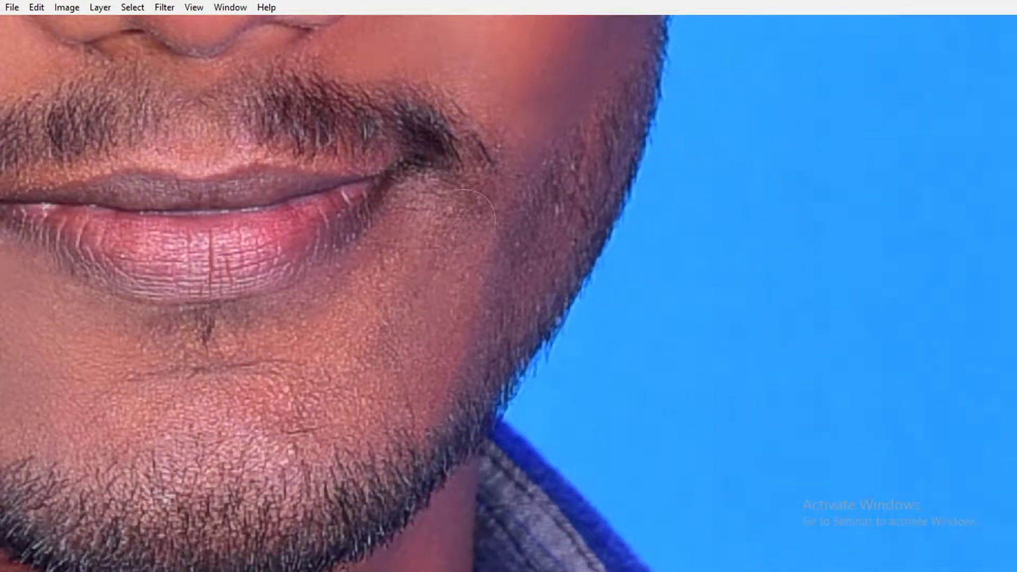
pyautogui.click(420, 265)
pyautogui.click(416, 314)
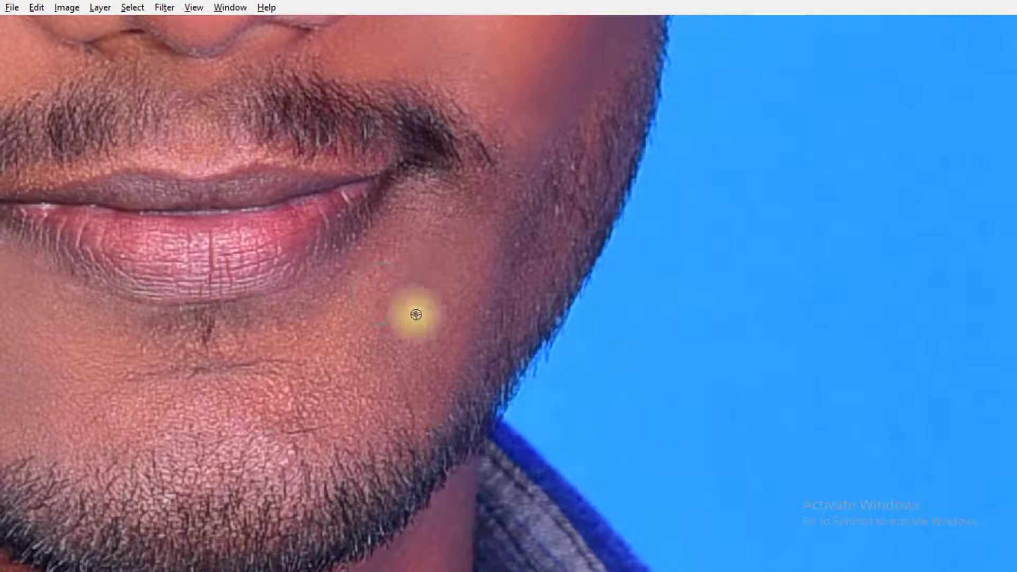
pyautogui.click(375, 359)
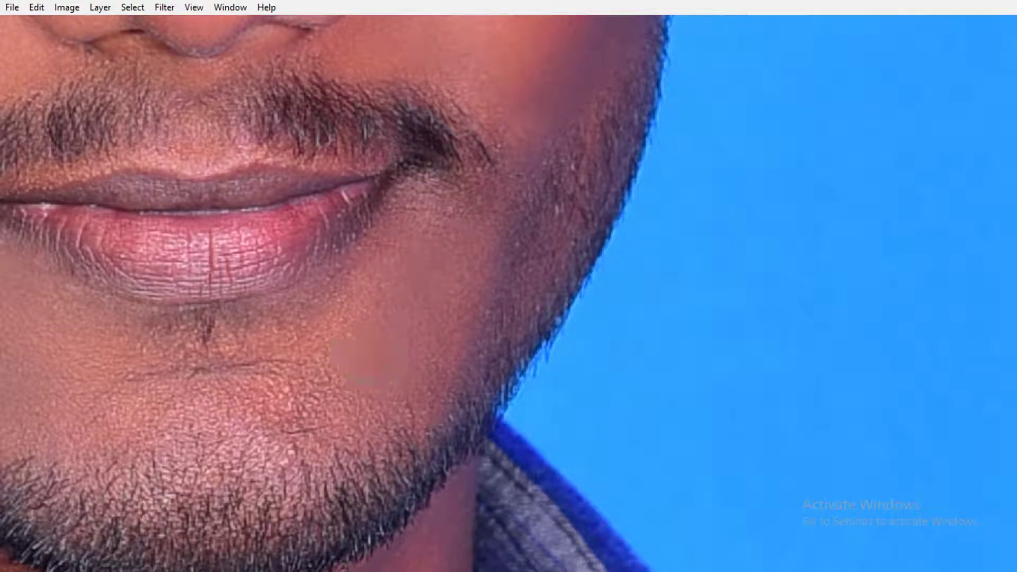
# Step: Heal the small dark marks on the chin and a spot on the cheek
pyautogui.click(383, 291)
pyautogui.click(445, 288)
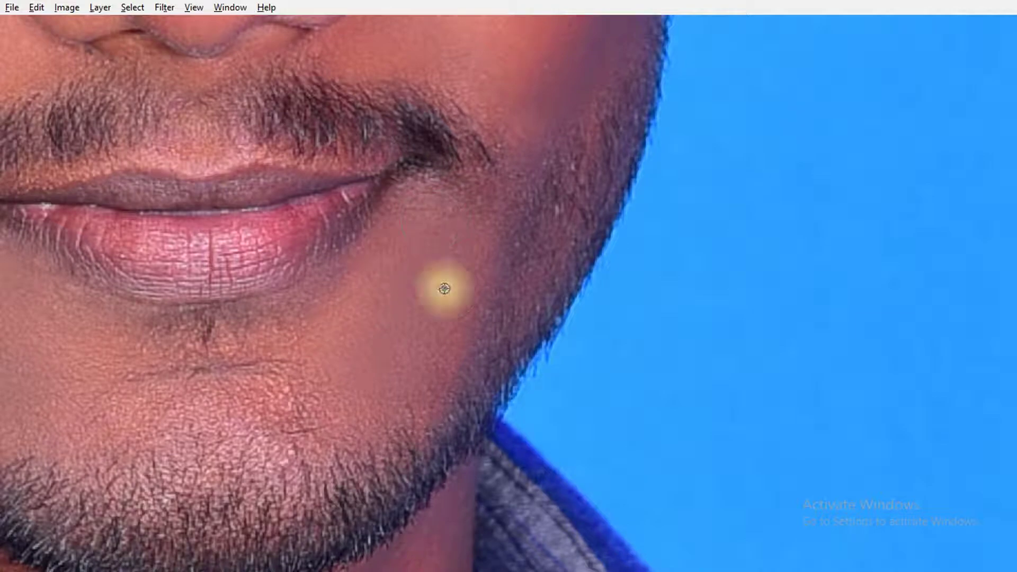
pyautogui.scroll(5, 509, 211)
pyautogui.moveTo(513, 204); pyautogui.dragTo(512, 239)
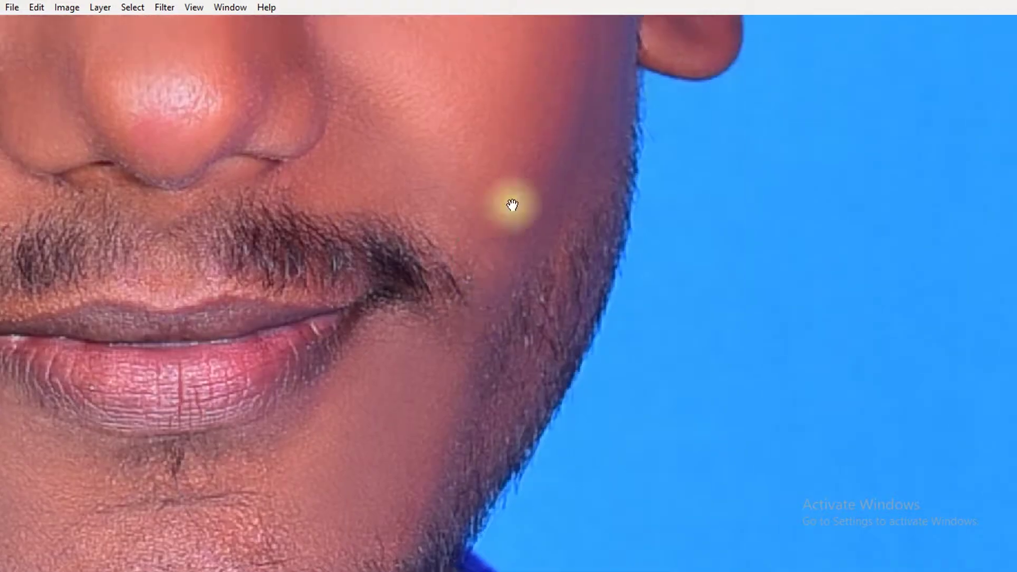
pyautogui.click(488, 212)
pyautogui.moveTo(465, 218); pyautogui.dragTo(475, 253)
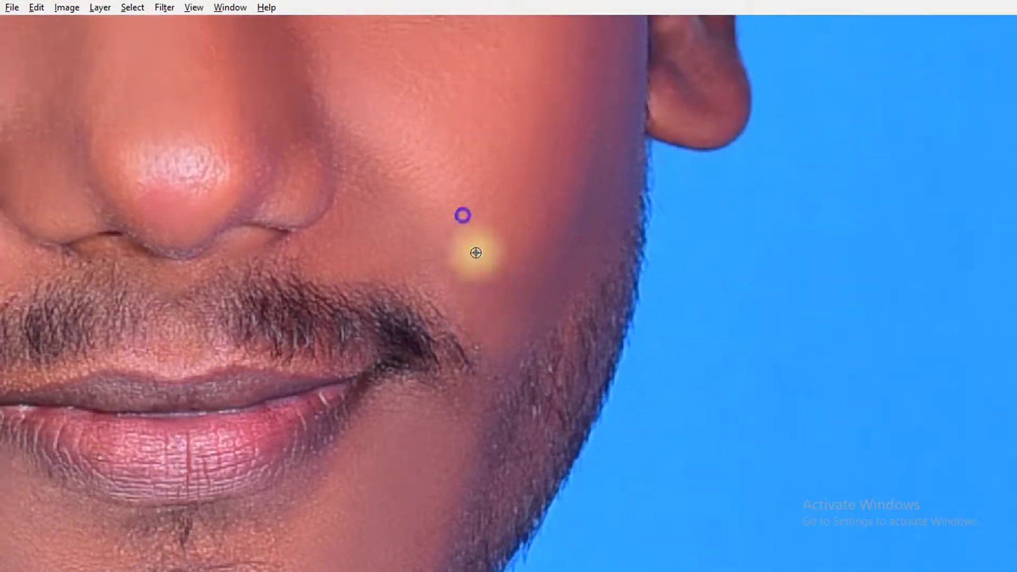
# Step: Return to the chin and smooth its remaining rough skin patches
pyautogui.moveTo(452, 127); pyautogui.dragTo(481, 170)
pyautogui.moveTo(551, 429); pyautogui.dragTo(563, 181)
pyautogui.moveTo(355, 359)
pyautogui.mouseDown()
pyautogui.moveTo(445, 354)
pyautogui.moveTo(498, 291)
pyautogui.mouseUp()
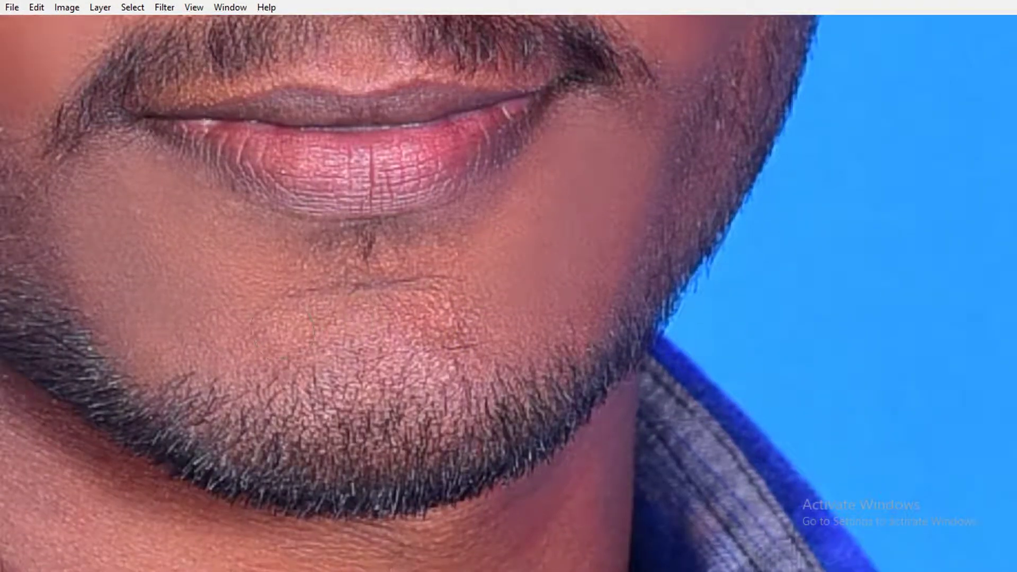
pyautogui.click(399, 321)
pyautogui.click(493, 286)
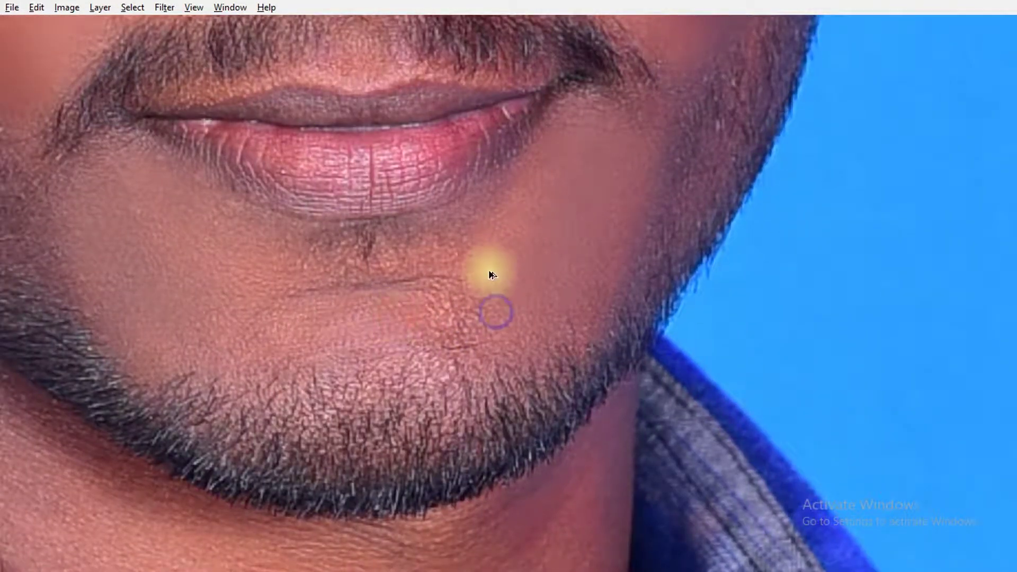
pyautogui.moveTo(552, 379); pyautogui.dragTo(509, 161)
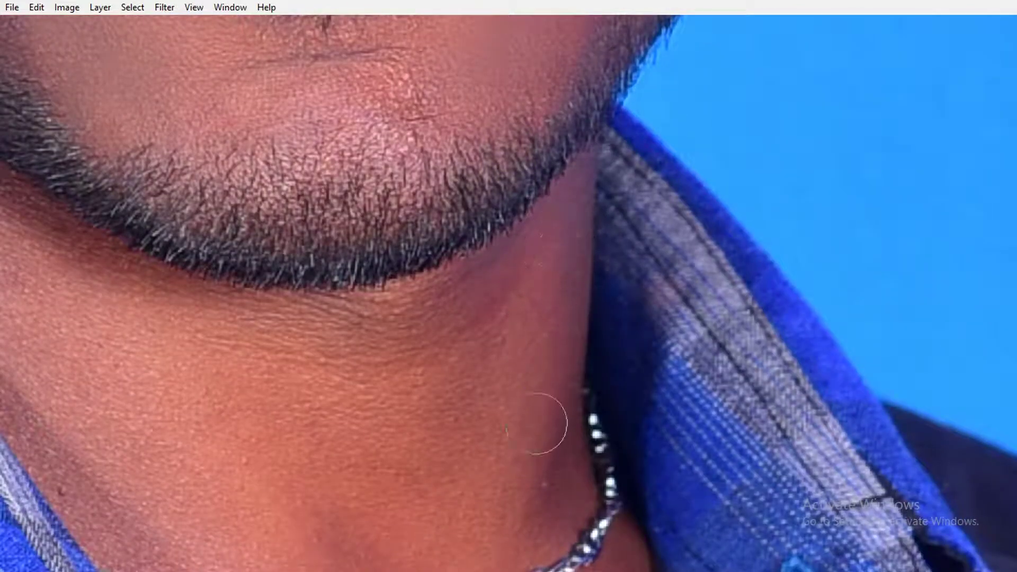
# Step: Heal the stray hairs and small light spot on the neck just below the jawline
pyautogui.click(558, 223)
pyautogui.click(551, 230)
pyautogui.click(559, 241)
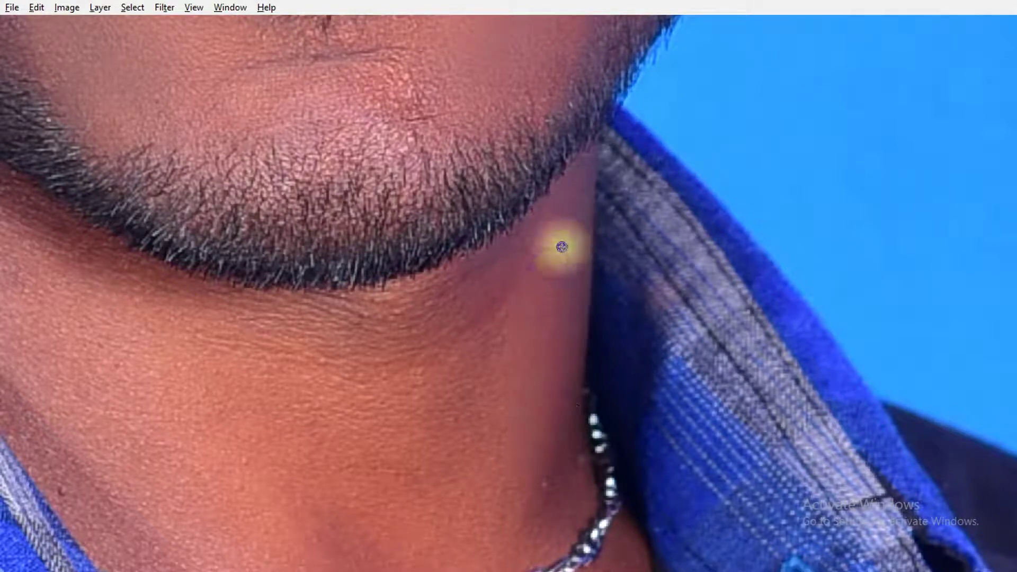
pyautogui.click(554, 236)
pyautogui.click(566, 240)
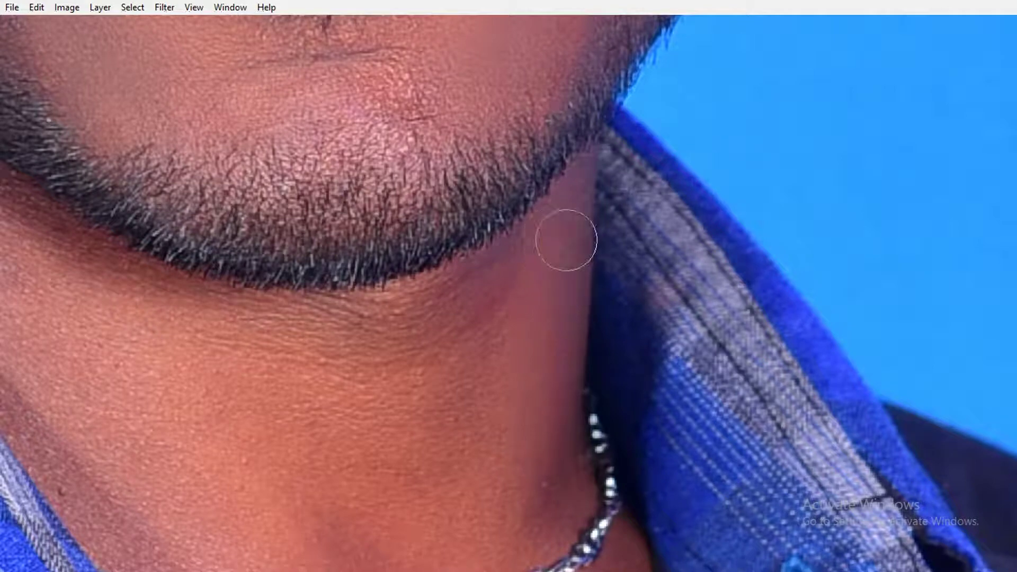
# Step: Sample clean neck skin and retouch the neck from low spots up to the jawline
pyautogui.scroll(2, 484, 500)
pyautogui.keyDown('alt'); pyautogui.click(457, 226); pyautogui.keyUp('alt')
pyautogui.keyDown('alt'); pyautogui.click(461, 211); pyautogui.keyUp('alt')
pyautogui.keyDown('alt'); pyautogui.click(475, 171); pyautogui.keyUp('alt')
pyautogui.click(438, 454)
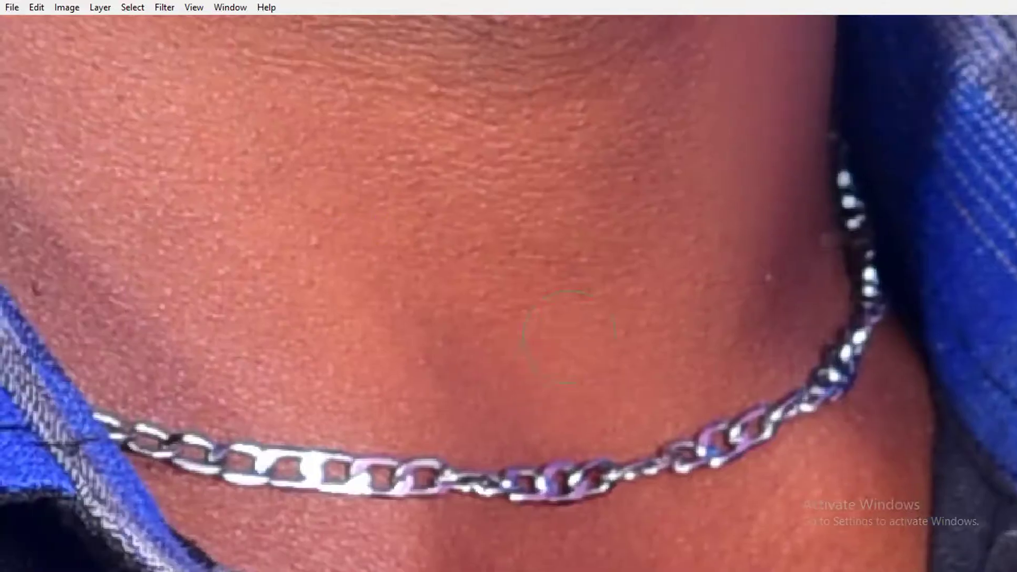
pyautogui.scroll(-3, 569, 338)
pyautogui.scroll(-1, 579, 268)
pyautogui.scroll(3, 363, 364)
pyautogui.scroll(1, 401, 264)
pyautogui.click(352, 288)
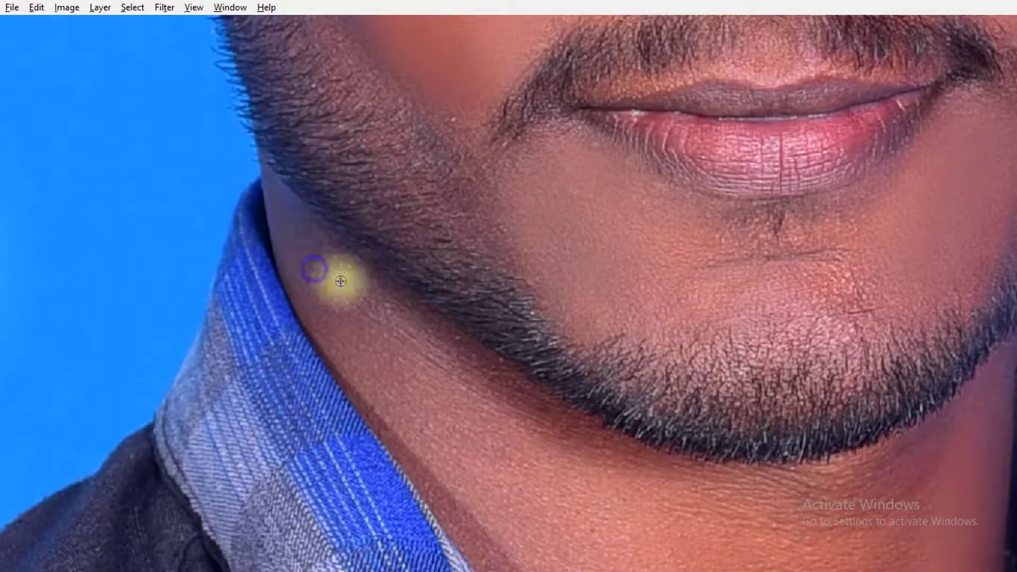
pyautogui.press('Tab')
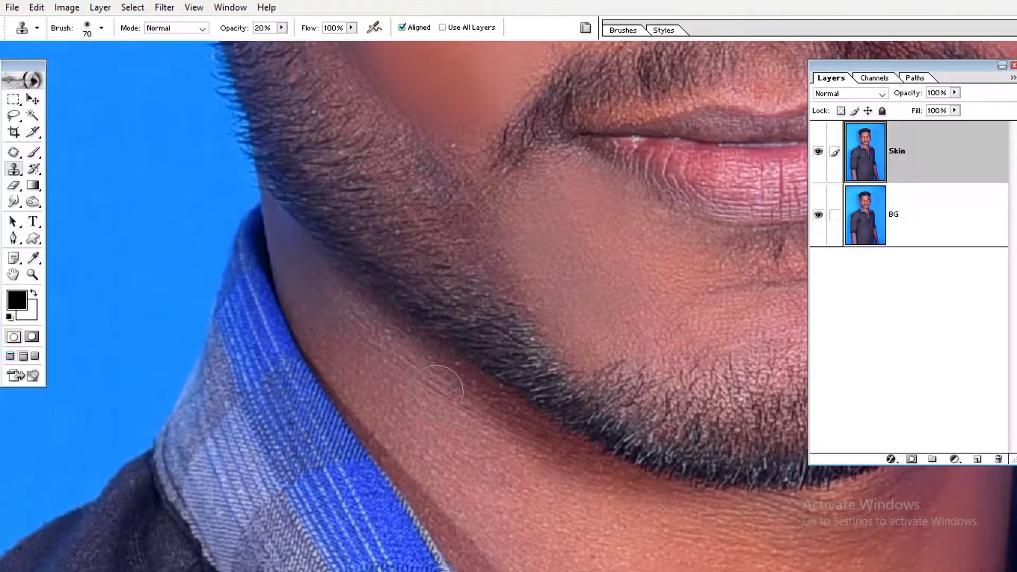
# Step: Hide the panels and retouch the neck skin near the collar
pyautogui.press('Tab')
pyautogui.scroll(-3, 340, 270)
pyautogui.scroll(3, 516, 398)
pyautogui.click(355, 312)
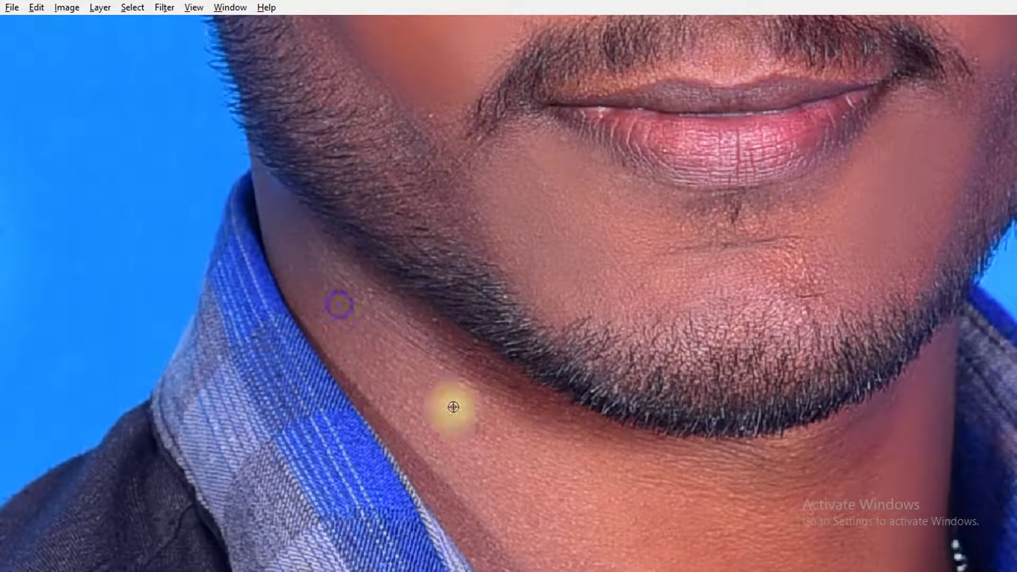
pyautogui.click(325, 256)
pyautogui.scroll(-2, 438, 422)
pyautogui.click(356, 282)
# Step: Clone-stamp at 20% opacity over the neck above the chain, sampling clean neck skin
pyautogui.click(551, 491)
pyautogui.scroll(-3, 530, 424)
pyautogui.click(332, 211)
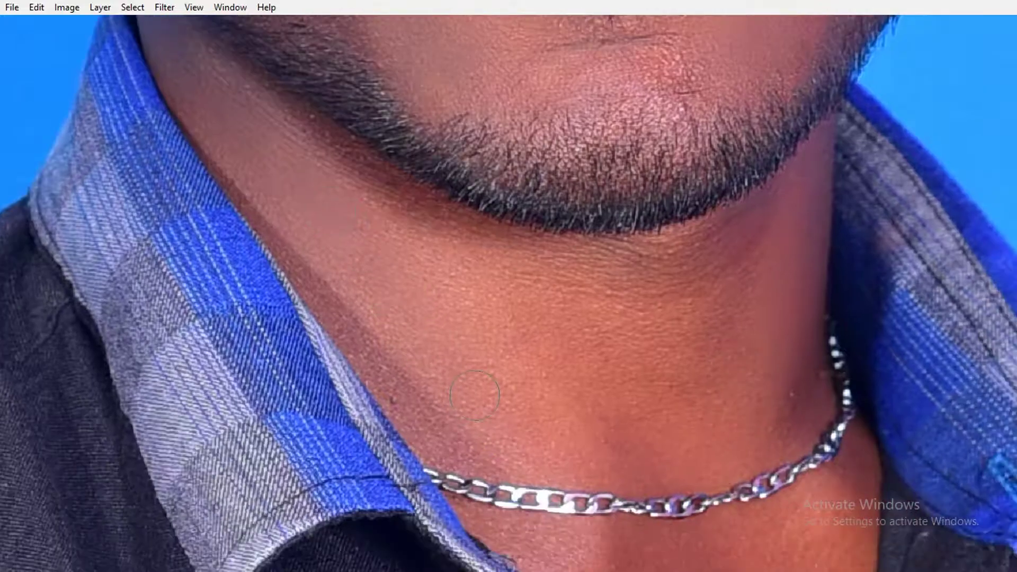
pyautogui.keyDown('alt'); pyautogui.click(505, 373); pyautogui.keyUp('alt')
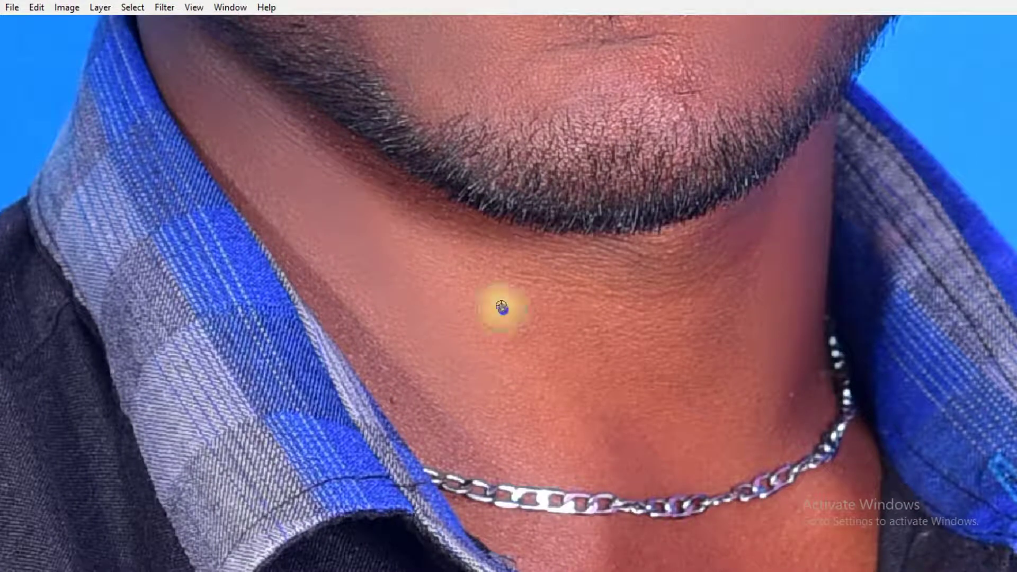
pyautogui.click(529, 295)
pyautogui.keyDown('alt'); pyautogui.click(615, 286); pyautogui.keyUp('alt')
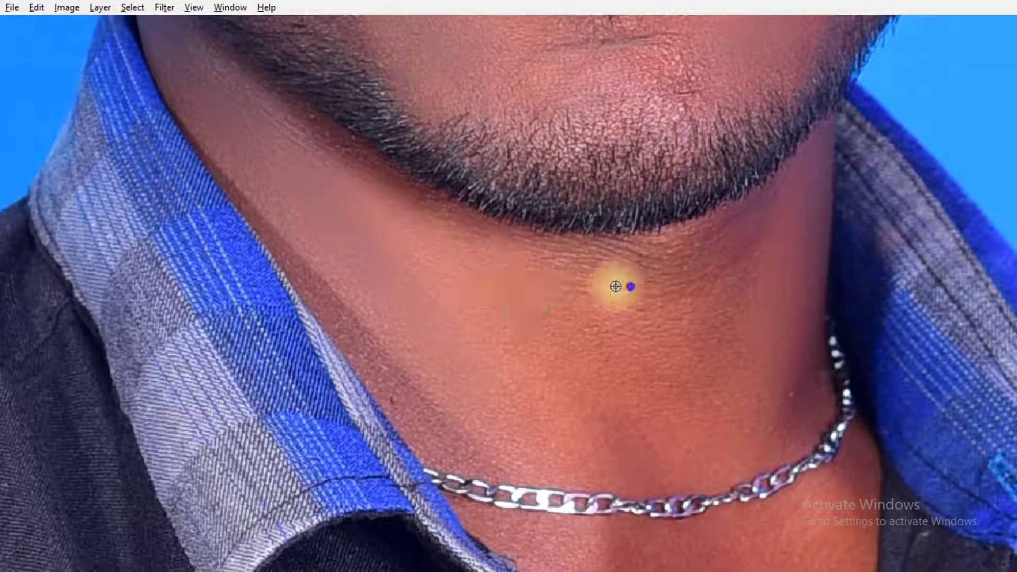
pyautogui.click(582, 330)
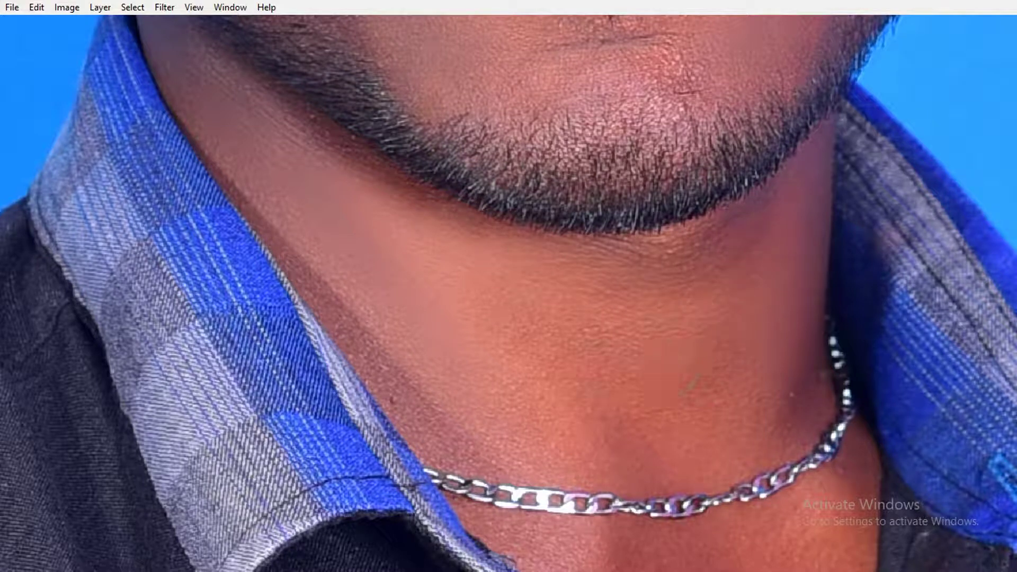
# Step: Clone smooth skin over uneven patches on the lower and middle neck
pyautogui.click(499, 426)
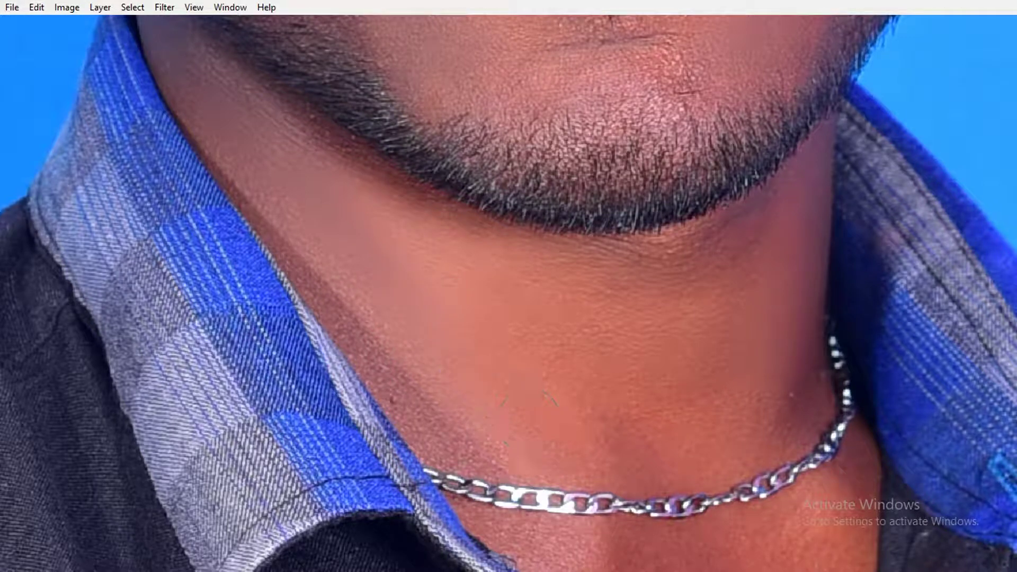
pyautogui.moveTo(477, 284); pyautogui.dragTo(455, 293)
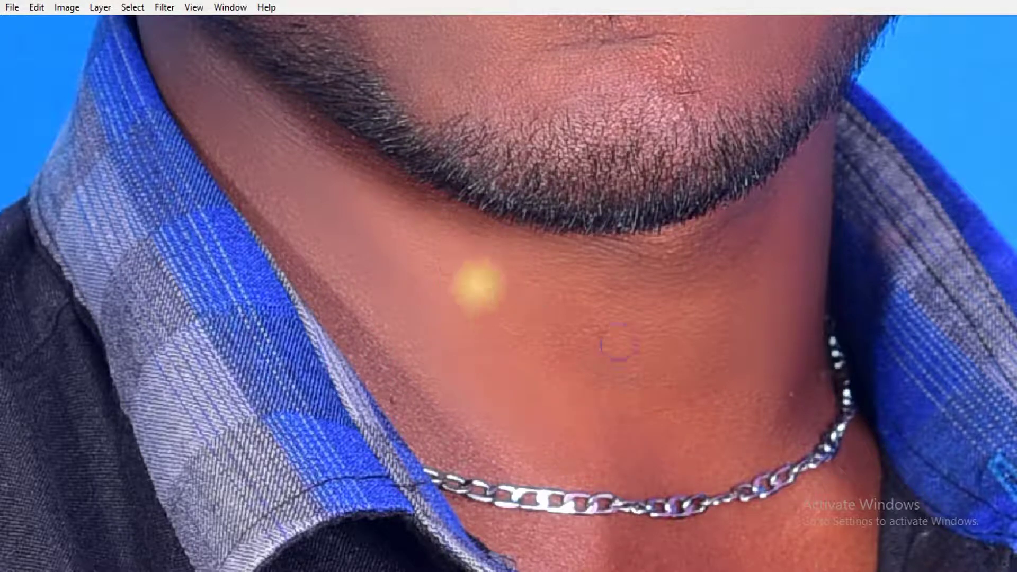
pyautogui.click(465, 343)
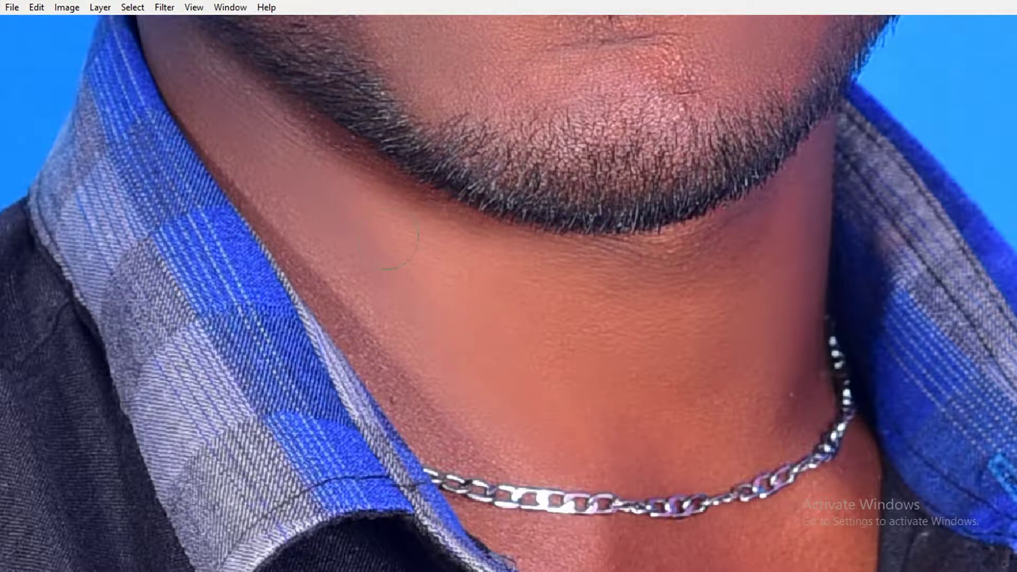
pyautogui.click(345, 256)
pyautogui.click(149, 135)
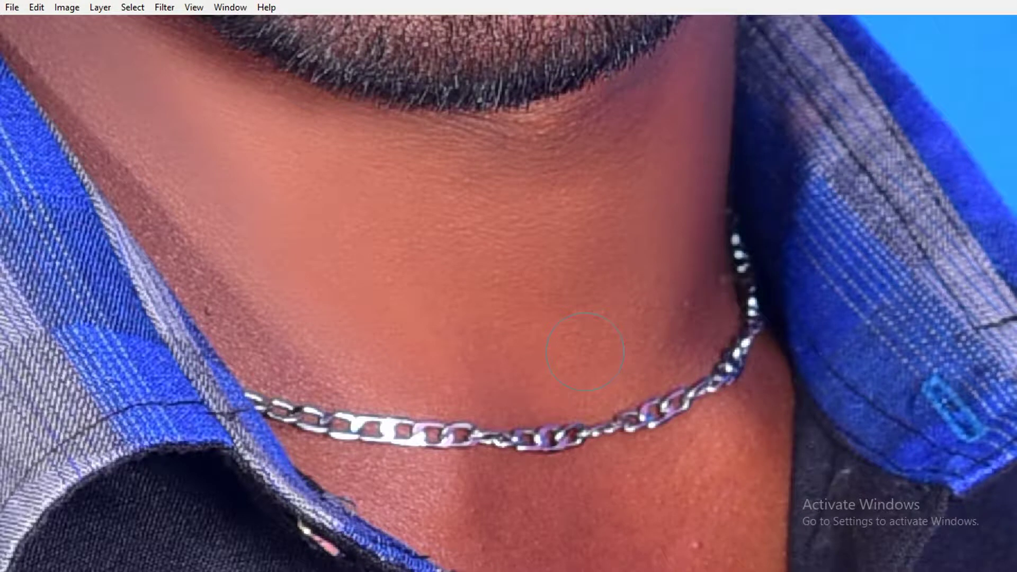
# Step: Clone smooth skin over the remaining spots on the neck near the chain
pyautogui.click(670, 254)
pyautogui.click(471, 345)
pyautogui.click(387, 337)
pyautogui.click(620, 335)
pyautogui.click(552, 336)
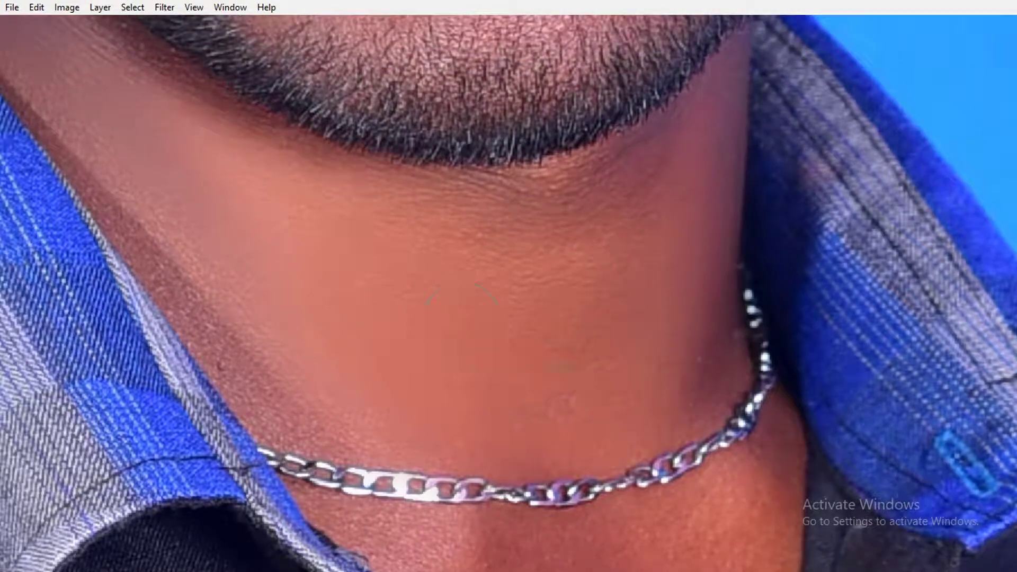
# Step: Even out the neck skin on the right side and under the beard and jaw
pyautogui.click(551, 247)
pyautogui.click(627, 286)
pyautogui.click(516, 263)
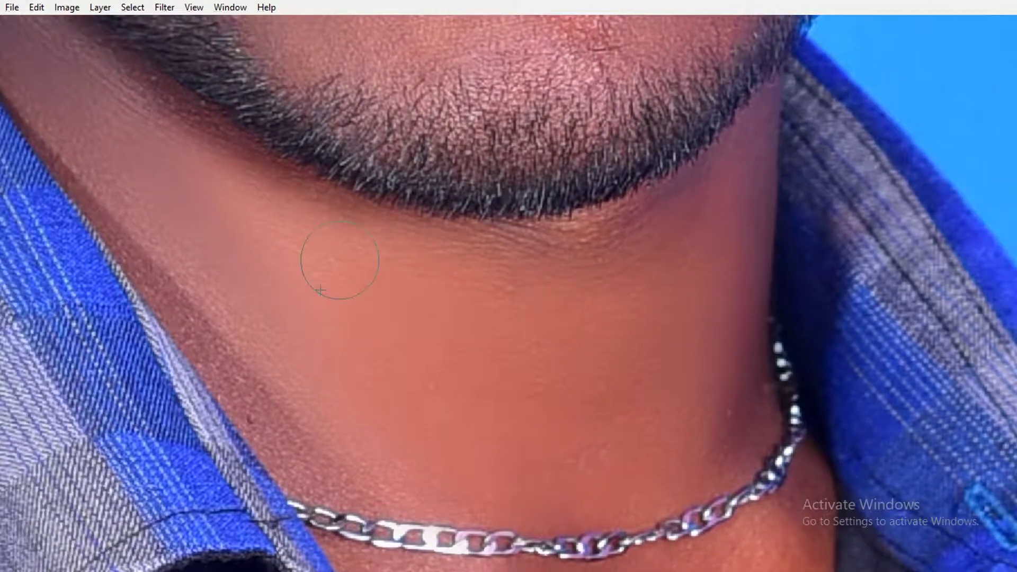
pyautogui.click(352, 284)
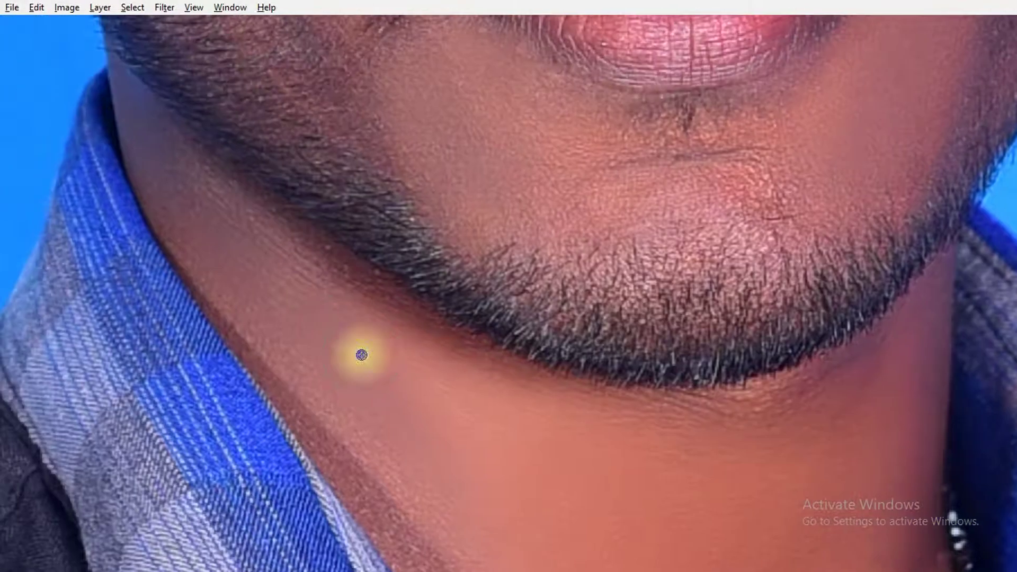
pyautogui.click(360, 348)
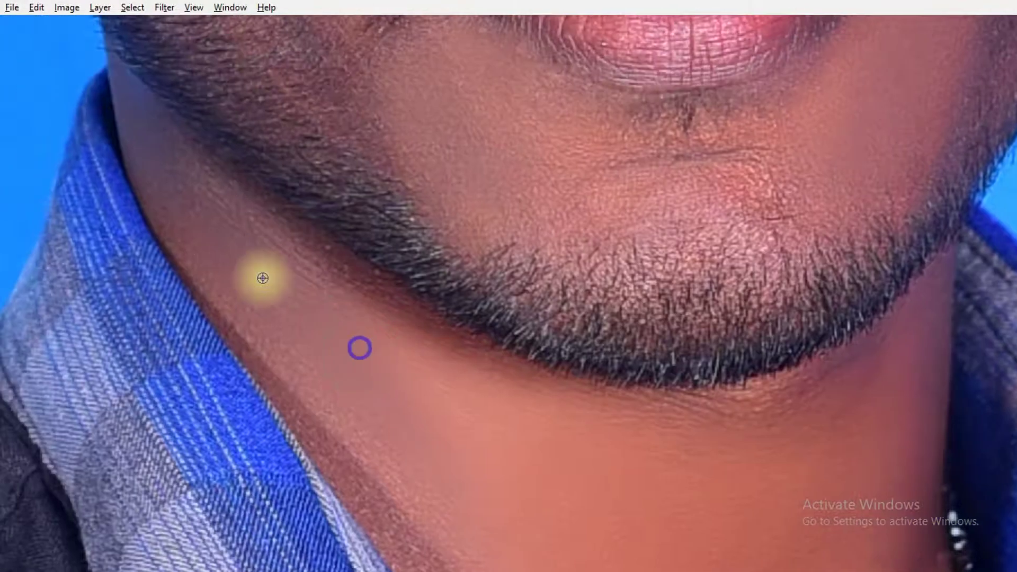
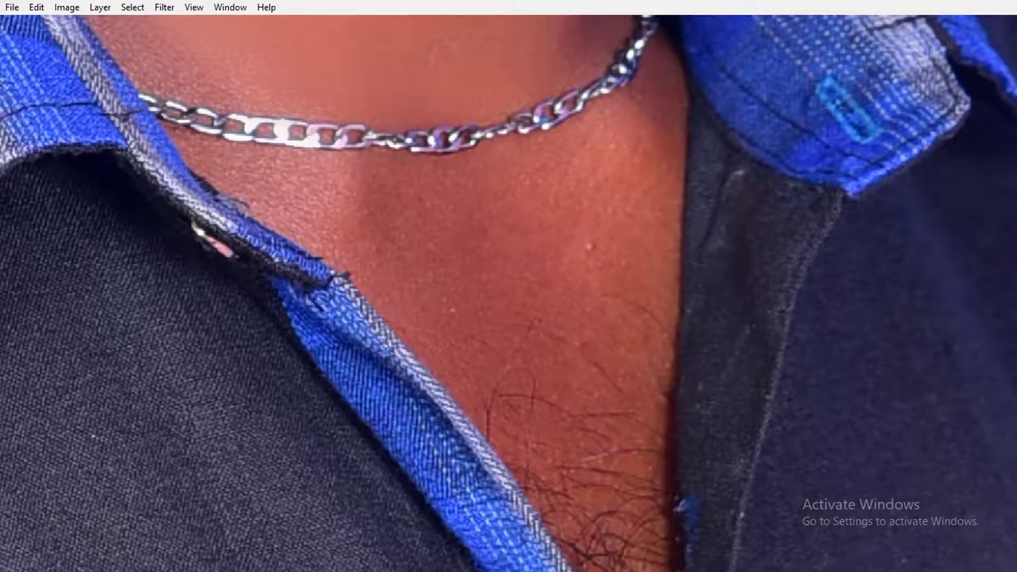
# Step: Clone-stamp four small blemishes on the neck and chest skin around the chain
pyautogui.click(540, 257)
pyautogui.click(569, 224)
pyautogui.click(526, 215)
pyautogui.click(433, 266)
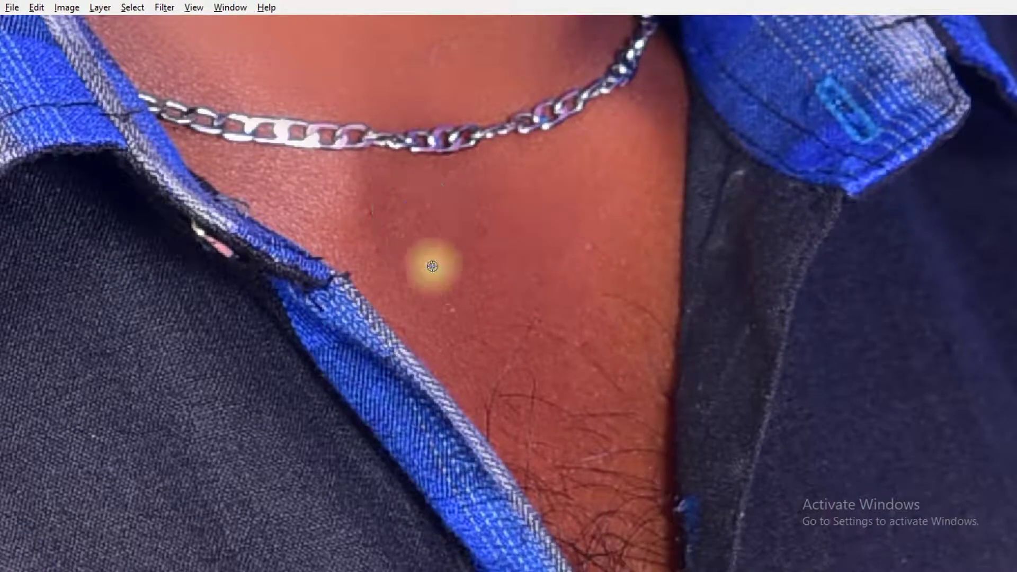
# Step: Fit the whole portrait in view with Ctrl+0, then zoom back in toward the face
pyautogui.click(499, 254)
pyautogui.hotkey('ctrl', '0')
pyautogui.click(499, 131)
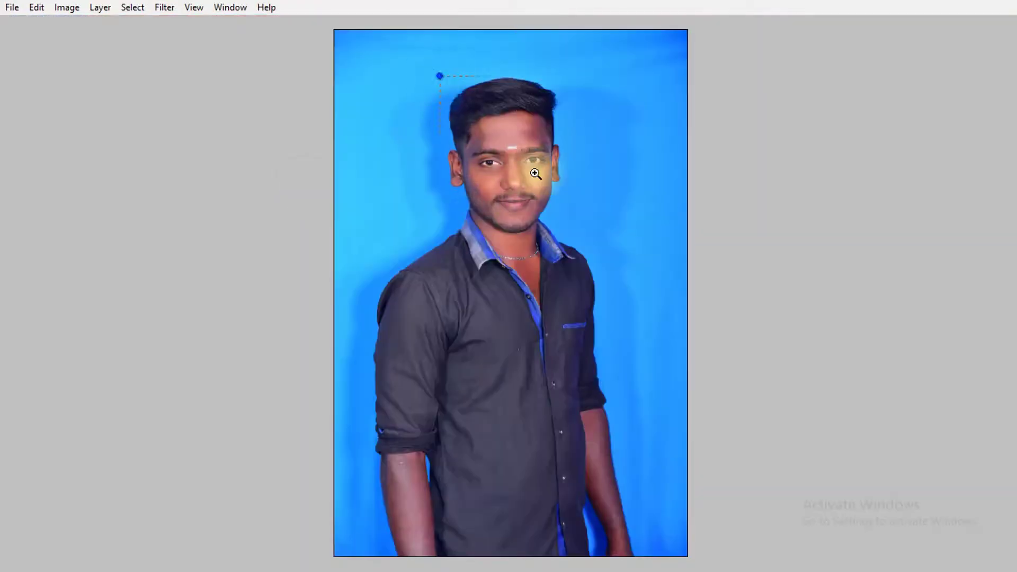
pyautogui.moveTo(660, 352); pyautogui.dragTo(523, 230)
# Step: Zoom to the right eye and clone-stamp the dark skin beneath it from sampled clean skin
pyautogui.scroll(5, 280, 256)
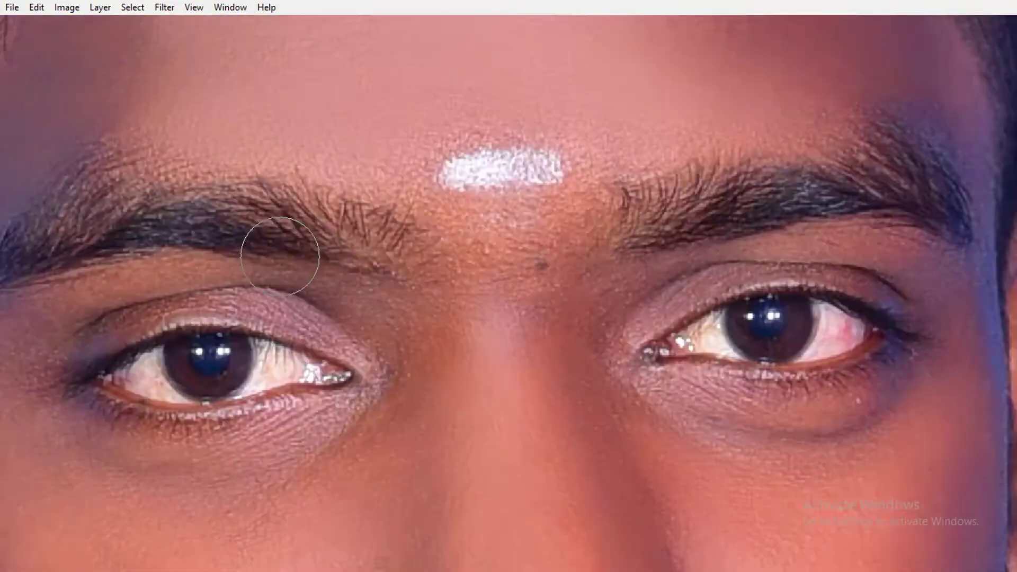
pyautogui.moveTo(368, 306); pyautogui.dragTo(367, 243)
pyautogui.moveTo(604, 324); pyautogui.dragTo(362, 317)
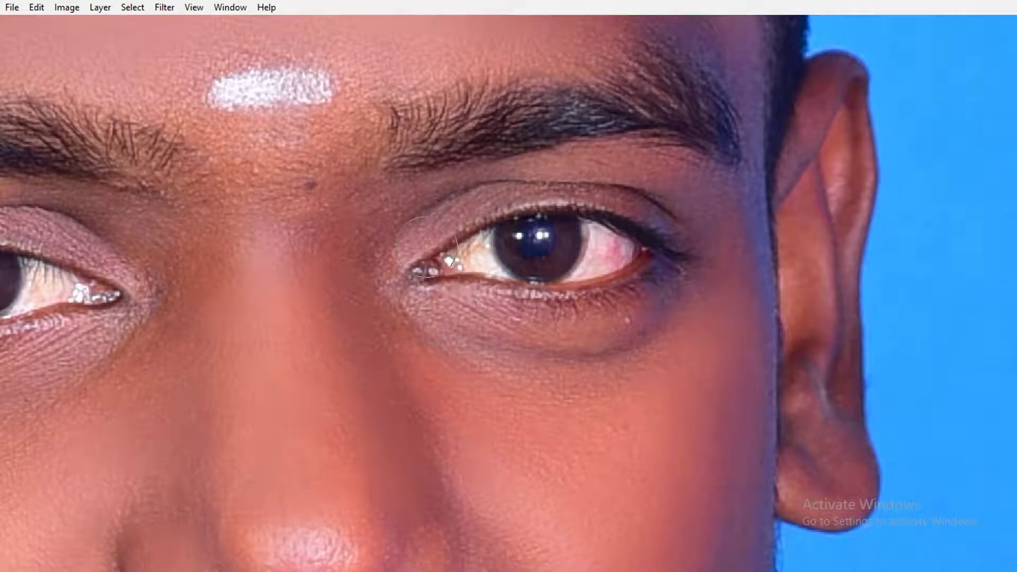
pyautogui.scroll(3, 735, 351)
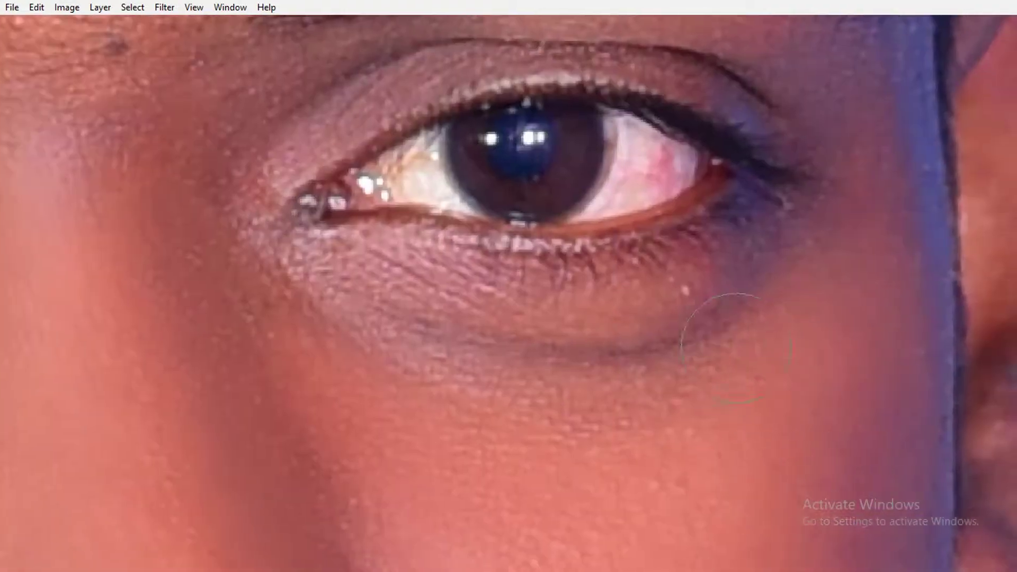
pyautogui.click(717, 292)
pyautogui.click(583, 321)
pyautogui.click(604, 312)
pyautogui.keyDown('alt'); pyautogui.click(343, 283); pyautogui.keyUp('alt')
pyautogui.click(597, 329)
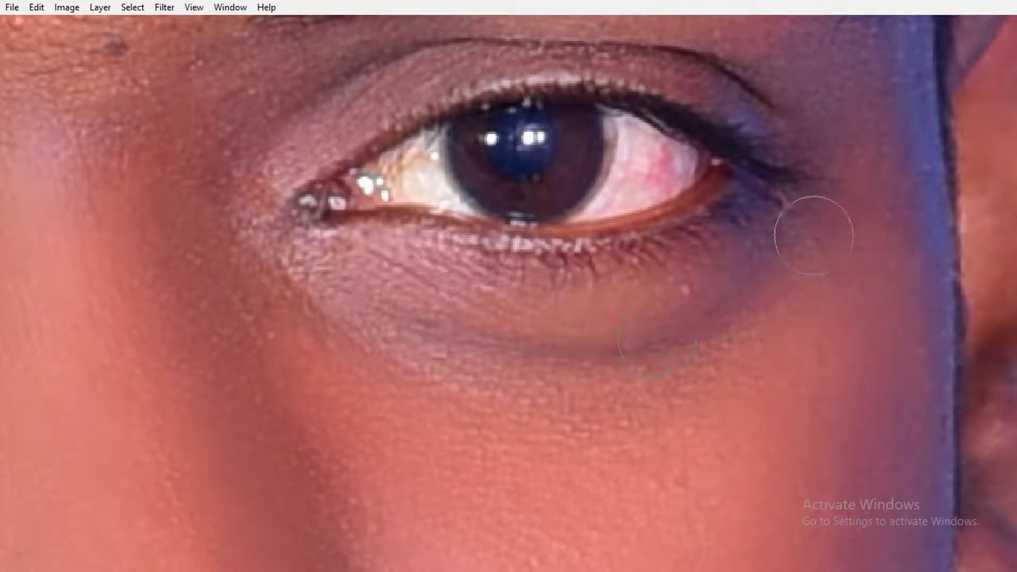
# Step: Sample clean skin near the eye and retouch the skin beside the eye corner
pyautogui.scroll(3, 722, 257)
pyautogui.click(670, 443)
pyautogui.click(788, 310)
pyautogui.keyDown('alt'); pyautogui.click(836, 274); pyautogui.keyUp('alt')
pyautogui.click(737, 291)
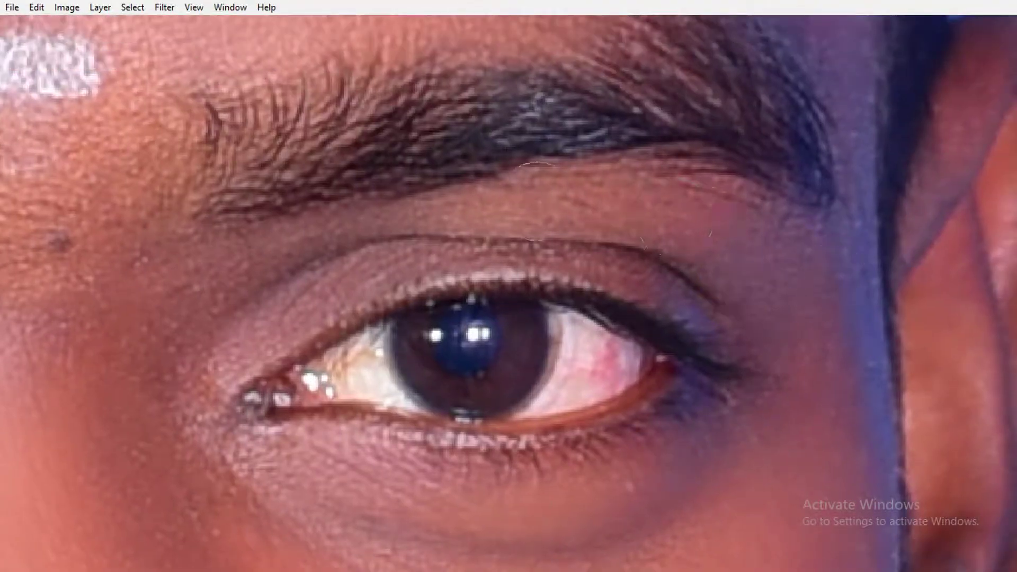
# Step: Smooth the eyelid skin and the skin toward the inner eye corner
pyautogui.hscroll(-3, 552, 249)
pyautogui.click(554, 252)
pyautogui.click(420, 298)
pyautogui.click(401, 312)
pyautogui.click(450, 297)
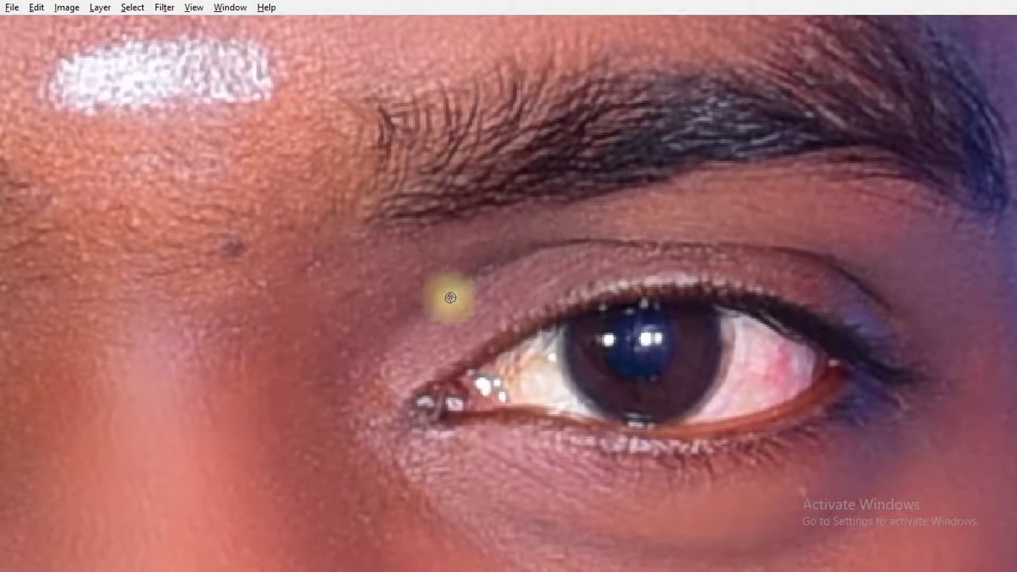
pyautogui.click(598, 243)
pyautogui.click(711, 245)
pyautogui.click(482, 299)
pyautogui.click(490, 272)
pyautogui.click(431, 319)
pyautogui.click(712, 252)
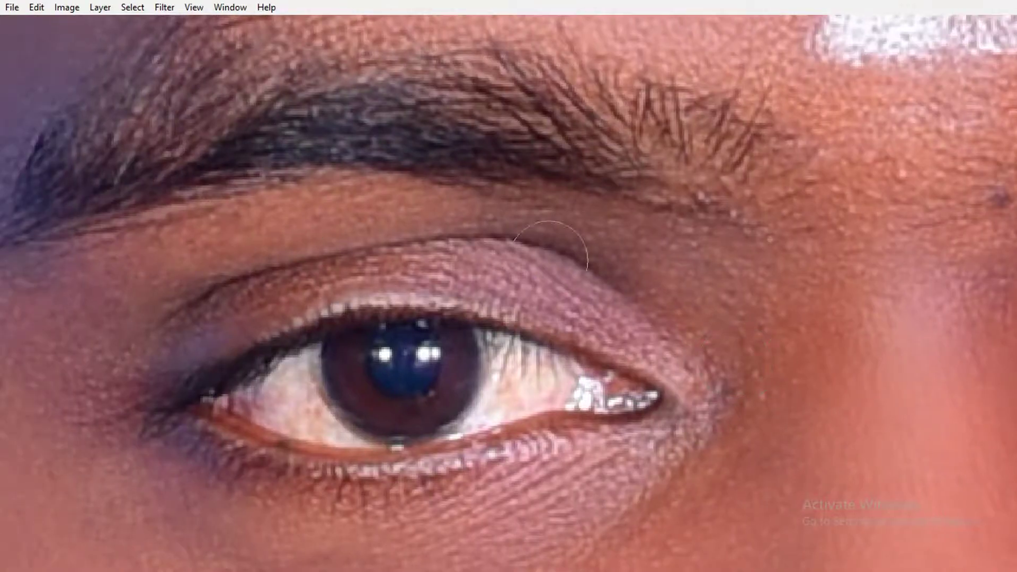
pyautogui.click(707, 291)
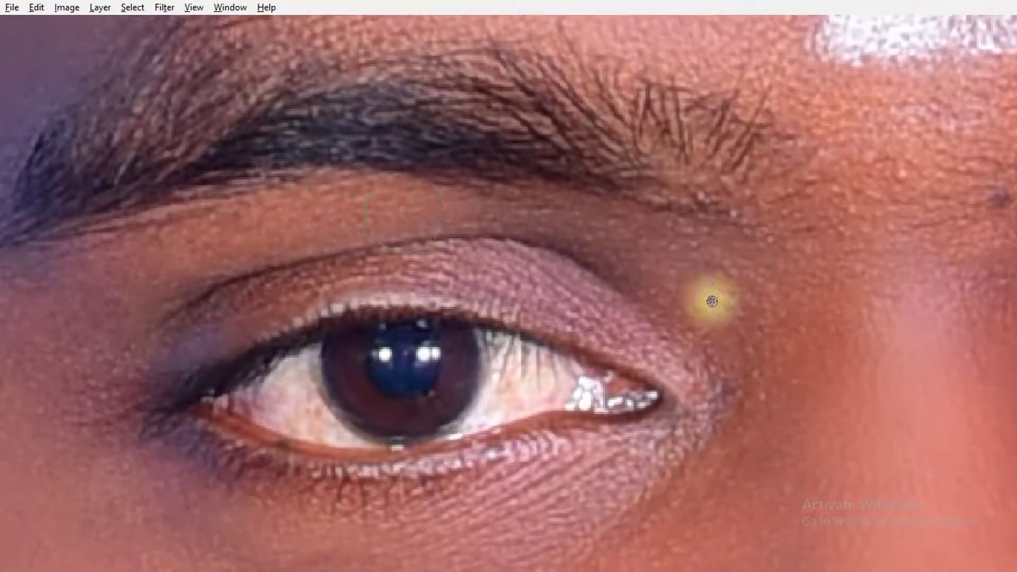
# Step: Move to the other eye, sample clean eyelid skin, and smooth its upper eyelid
pyautogui.moveTo(433, 301); pyautogui.dragTo(513, 307)
pyautogui.keyDown('alt'); pyautogui.click(625, 274); pyautogui.keyUp('alt')
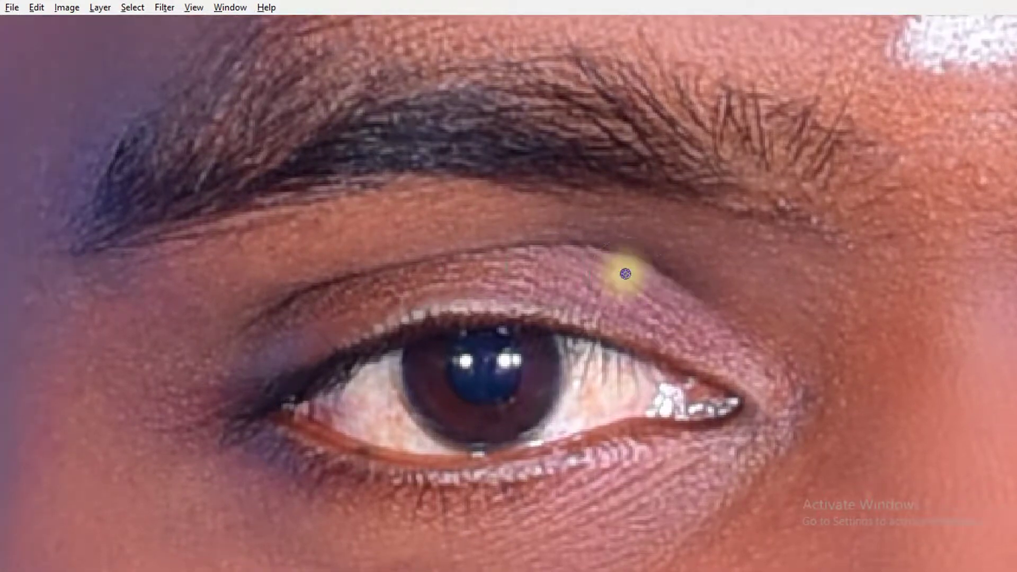
pyautogui.keyDown('alt'); pyautogui.click(512, 258); pyautogui.keyUp('alt')
pyautogui.keyDown('alt'); pyautogui.click(542, 237); pyautogui.keyUp('alt')
pyautogui.keyDown('alt'); pyautogui.click(495, 240); pyautogui.keyUp('alt')
pyautogui.click(492, 258)
pyautogui.click(490, 303)
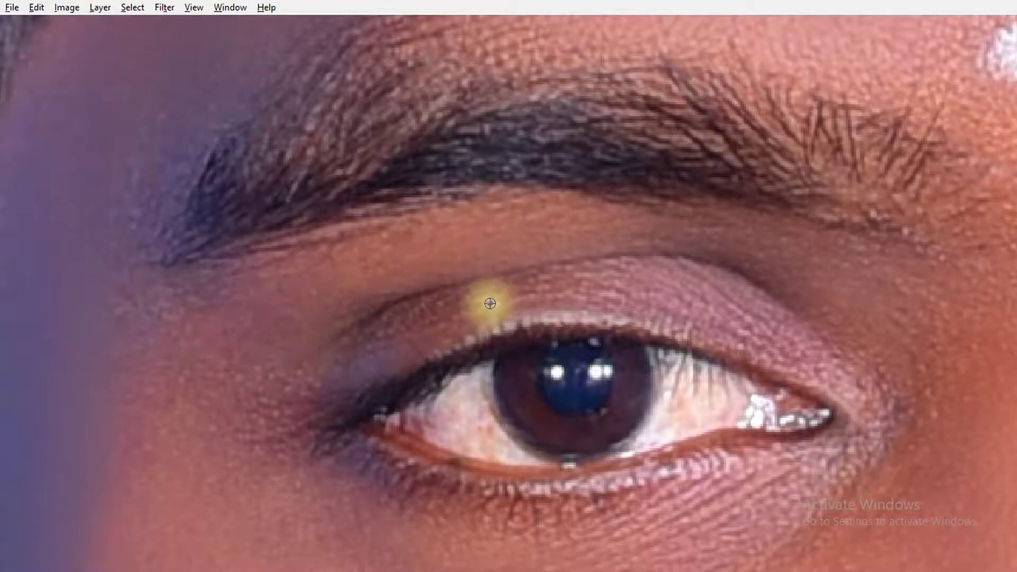
pyautogui.click(465, 318)
pyautogui.click(461, 358)
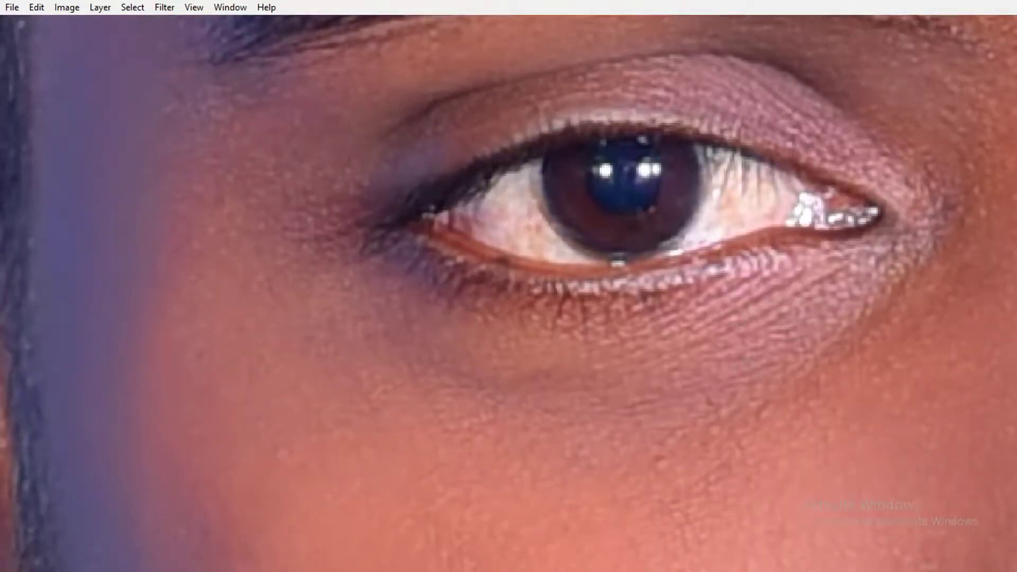
# Step: Pan around the eye, zoom out to the whole photo, then zoom back in on the face
pyautogui.moveTo(885, 282); pyautogui.dragTo(747, 339)
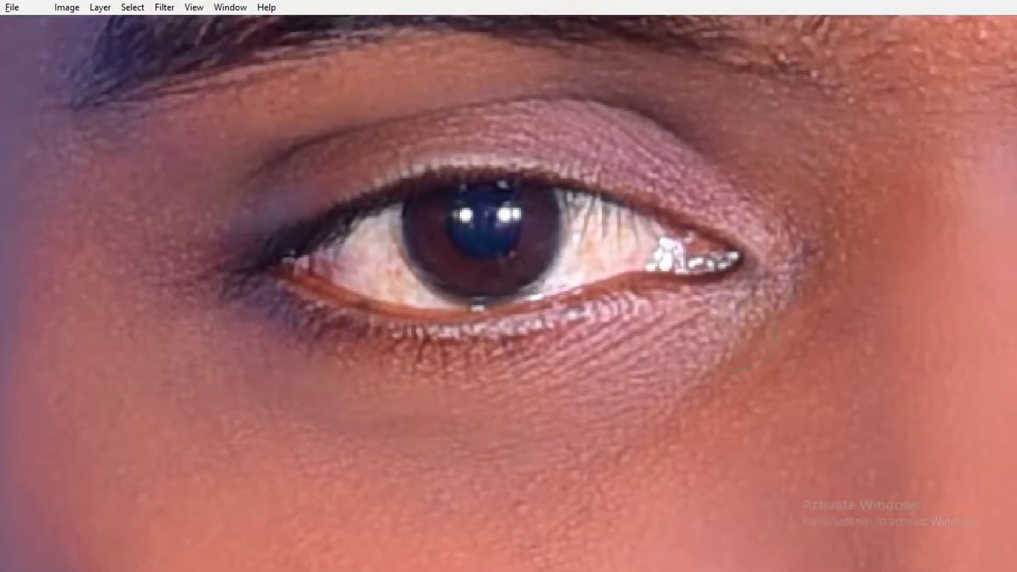
pyautogui.moveTo(281, 367); pyautogui.dragTo(534, 370)
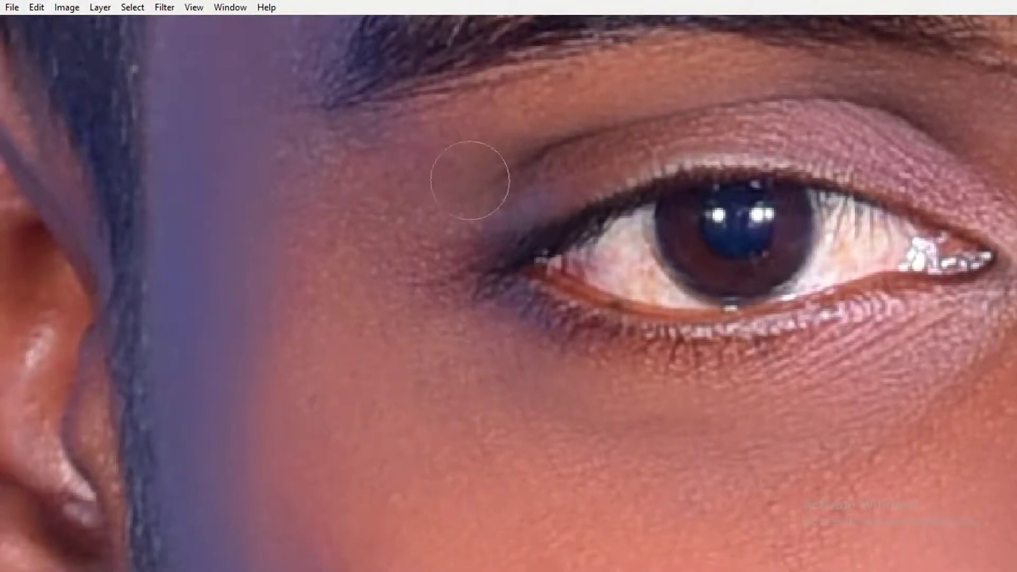
pyautogui.moveTo(481, 176); pyautogui.dragTo(481, 239)
pyautogui.scroll(-2, 523, 209)
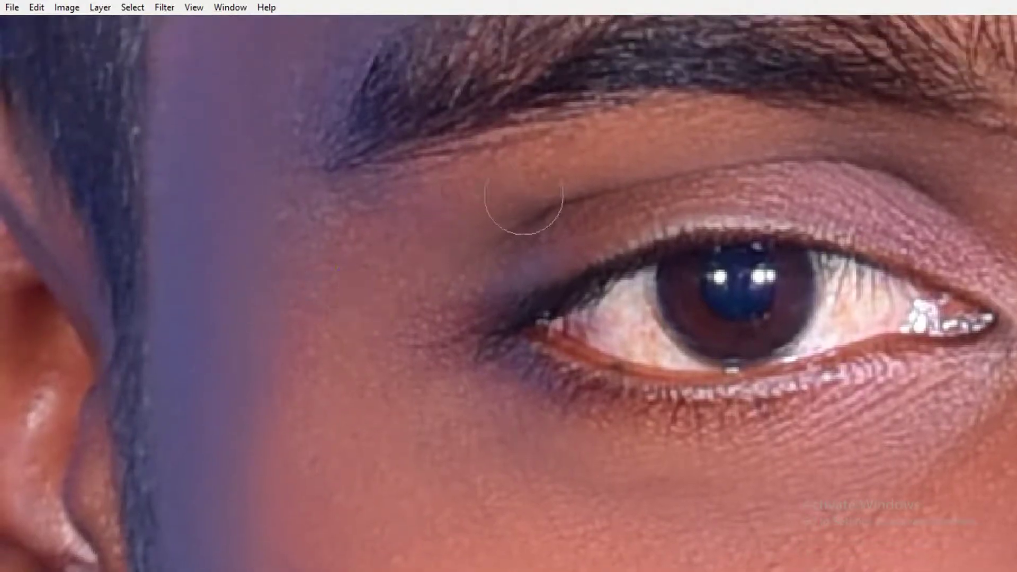
pyautogui.scroll(-3, 402, 295)
pyautogui.scroll(-3, 402, 295)
pyautogui.moveTo(412, 83); pyautogui.dragTo(509, 202)
pyautogui.click(654, 302)
pyautogui.click(633, 161)
pyautogui.click(470, 391)
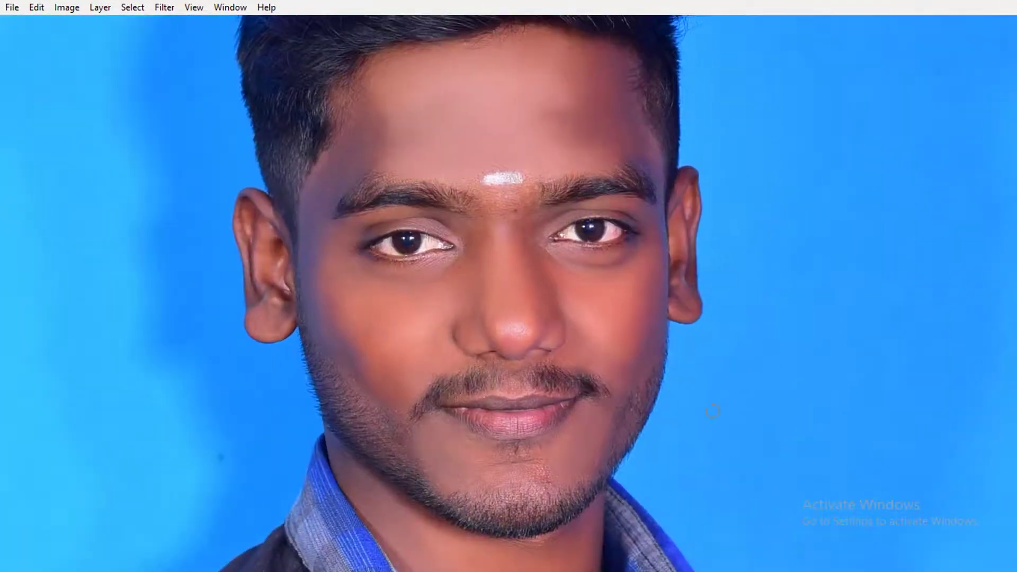
# Step: Zoom in on the mouth and smooth the skin at the mouth corner
pyautogui.click(444, 486)
pyautogui.click(659, 320)
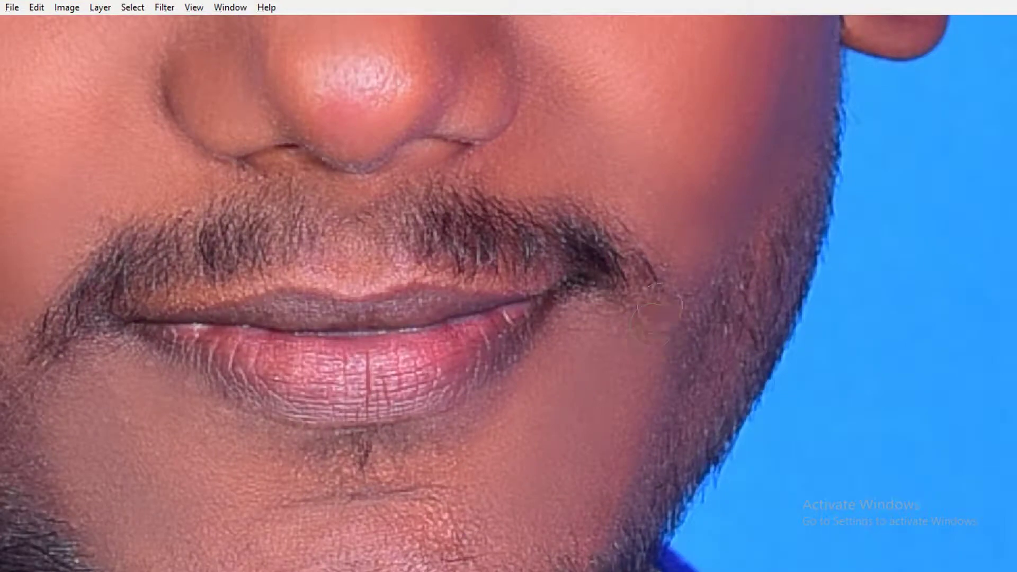
pyautogui.moveTo(692, 268); pyautogui.dragTo(670, 336)
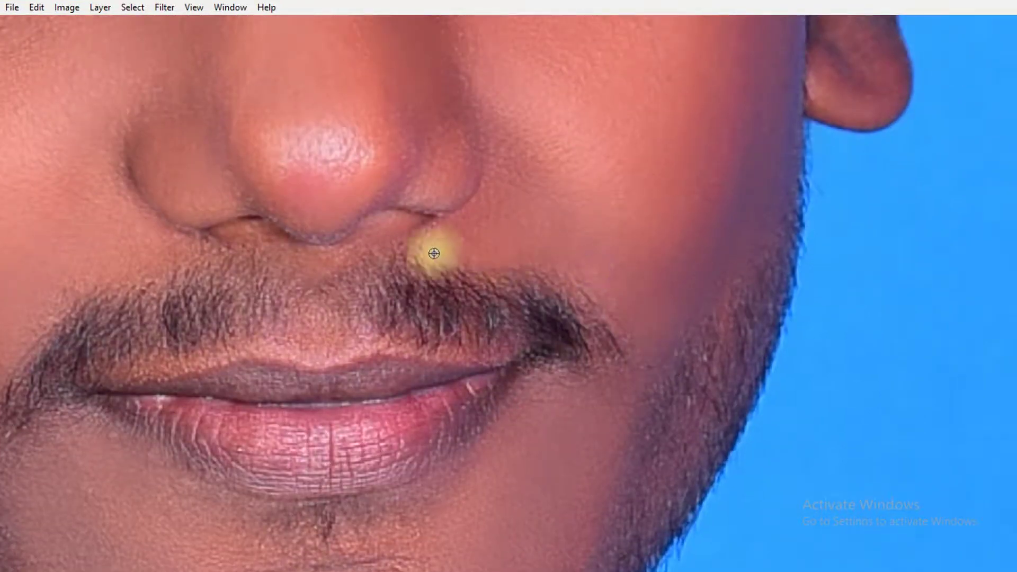
pyautogui.moveTo(371, 279); pyautogui.dragTo(566, 273)
pyautogui.click(570, 295)
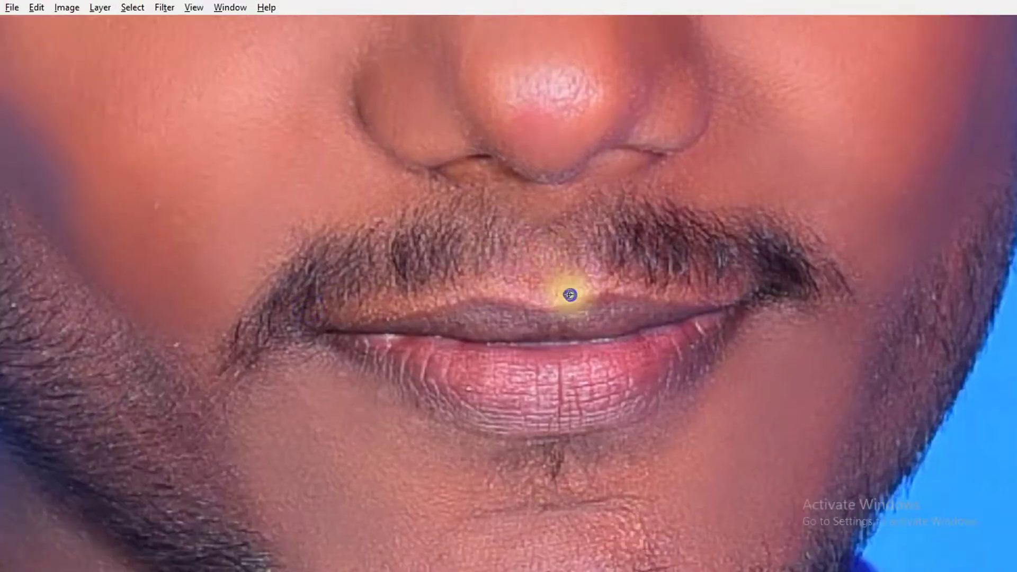
pyautogui.moveTo(853, 233); pyautogui.dragTo(836, 171)
pyautogui.scroll(2, 488, 363)
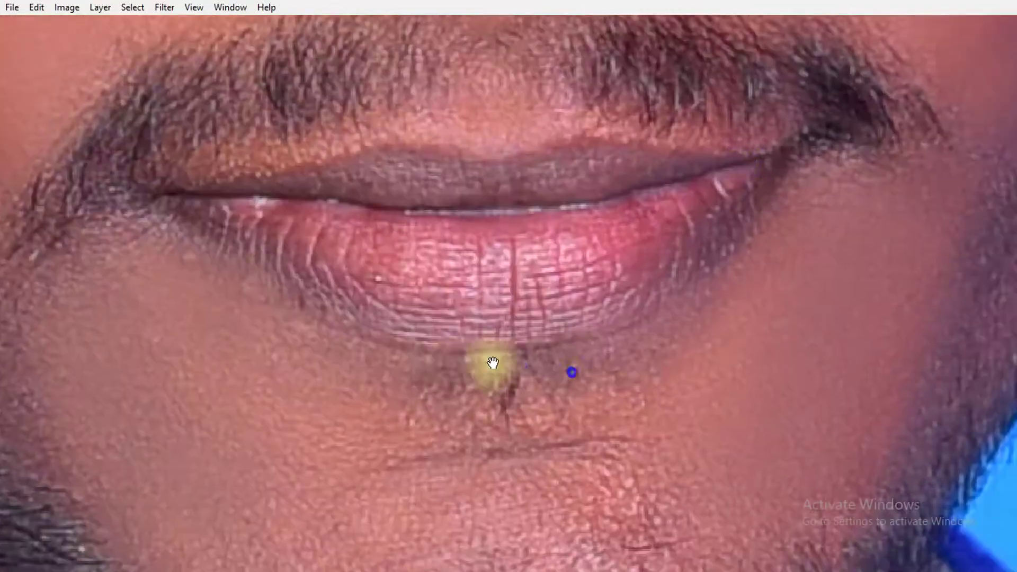
# Step: Heal the reddish lower-lip spot and smooth the texture across both lips
pyautogui.click(669, 228)
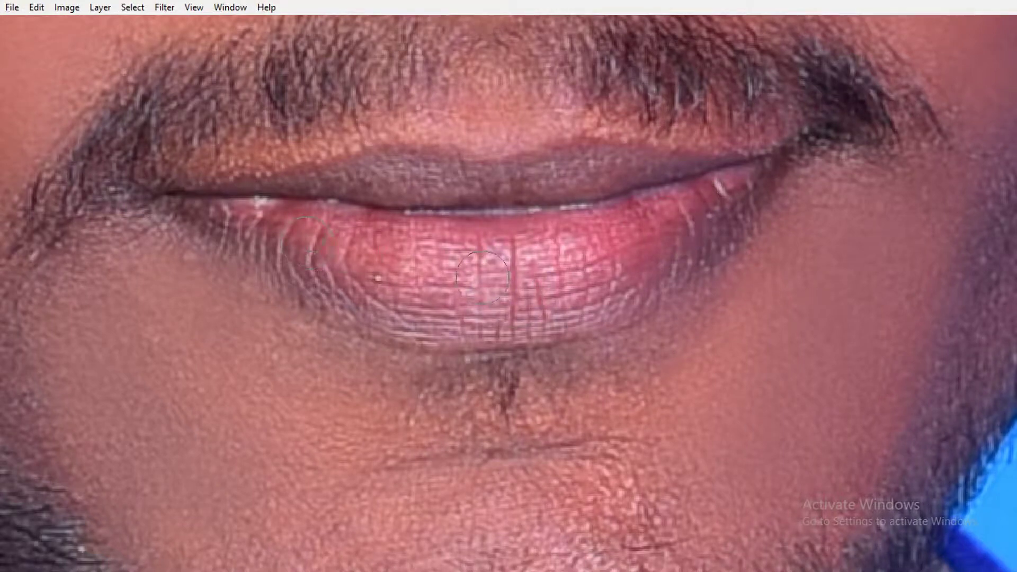
pyautogui.click(660, 237)
pyautogui.click(564, 236)
pyautogui.moveTo(440, 247); pyautogui.dragTo(536, 309)
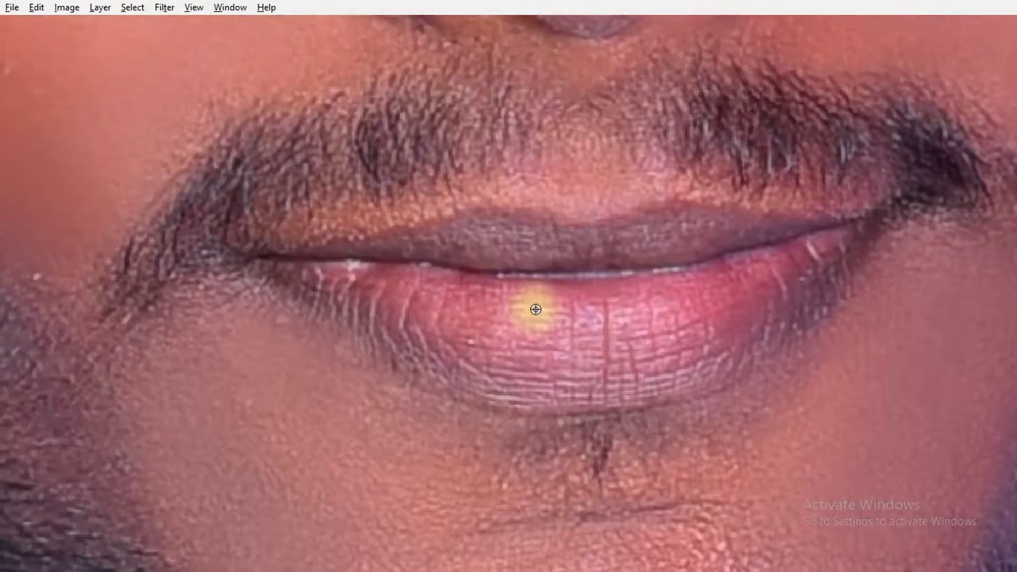
pyautogui.click(397, 289)
pyautogui.click(489, 245)
pyautogui.click(530, 245)
pyautogui.click(665, 238)
pyautogui.click(734, 330)
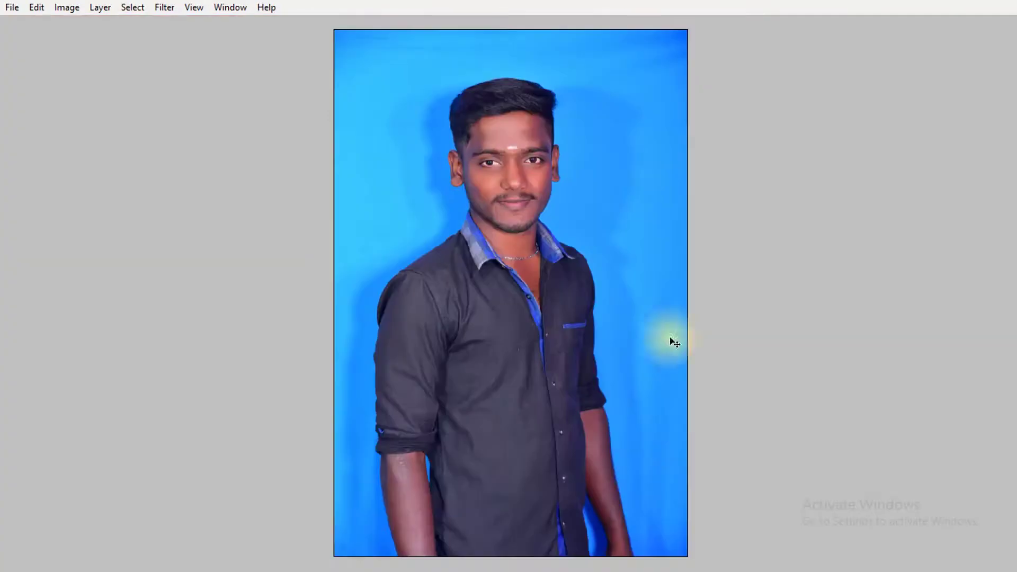
# Step: View the whole face with panels restored, and toggle the Skin layer off and on
pyautogui.moveTo(674, 341); pyautogui.dragTo(461, 257)
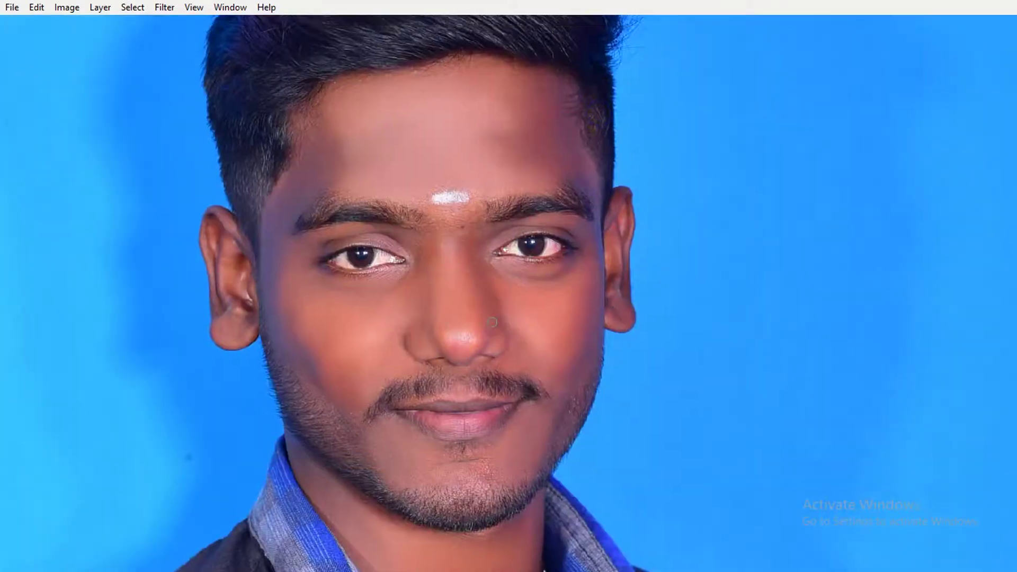
pyautogui.press('Tab')
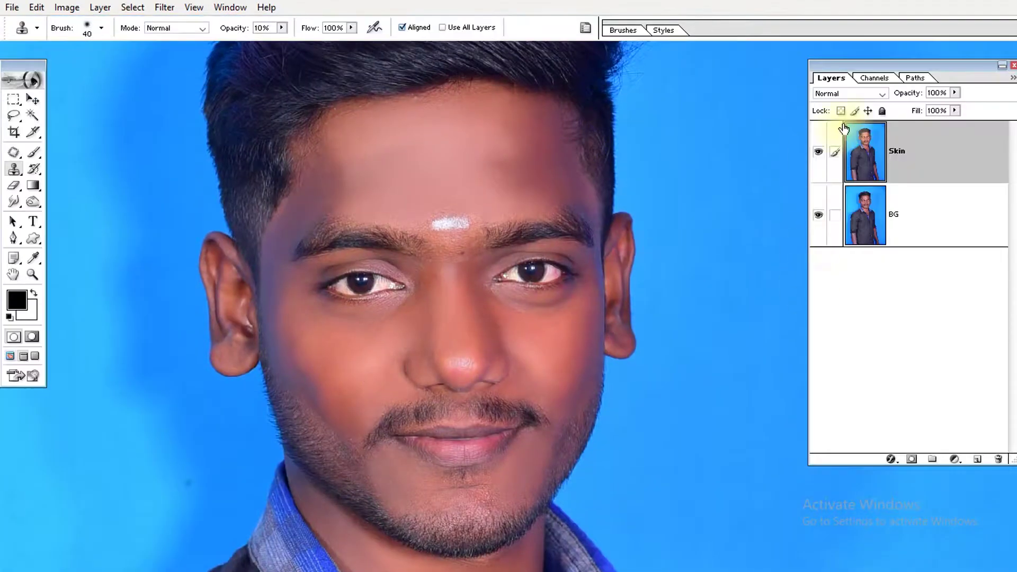
pyautogui.click(819, 155)
pyautogui.click(819, 155)
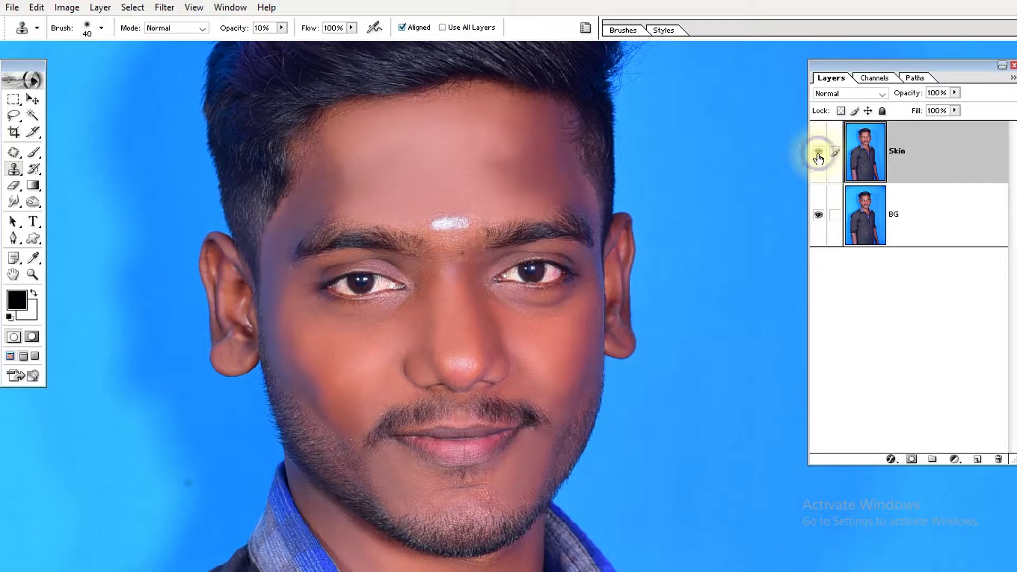
# Step: Toggle the Skin layer's visibility twelve times between smoothed and original skin, leaving it hidden
pyautogui.click(819, 155)
pyautogui.click(818, 155)
pyautogui.click(818, 155)
pyautogui.click(818, 155)
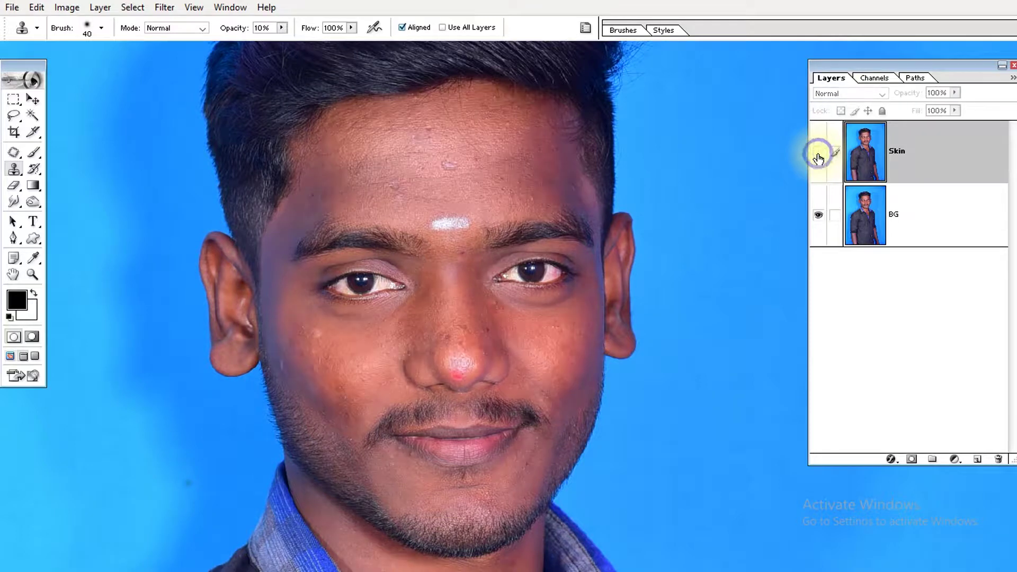
pyautogui.click(818, 155)
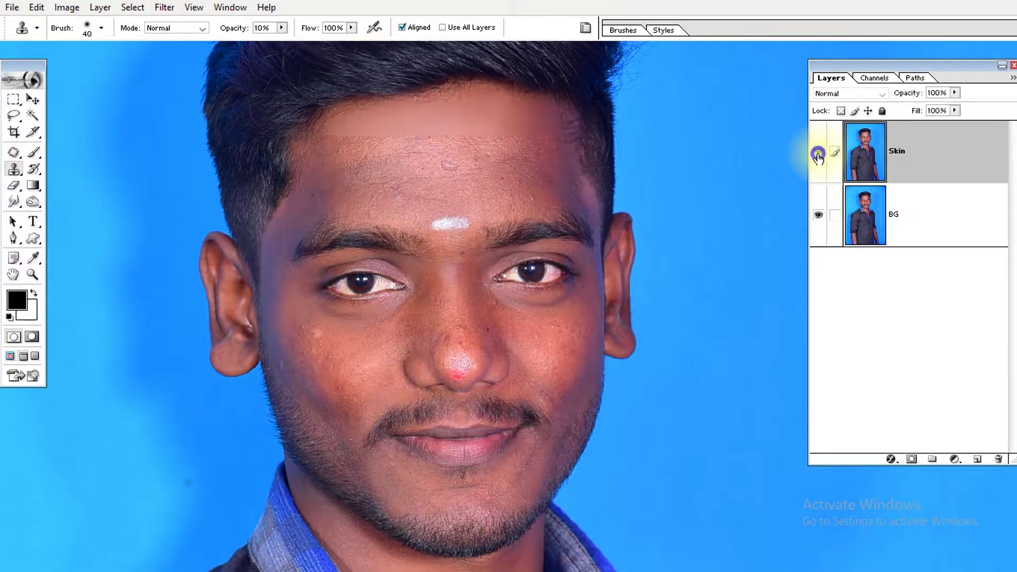
pyautogui.click(819, 154)
pyautogui.click(819, 155)
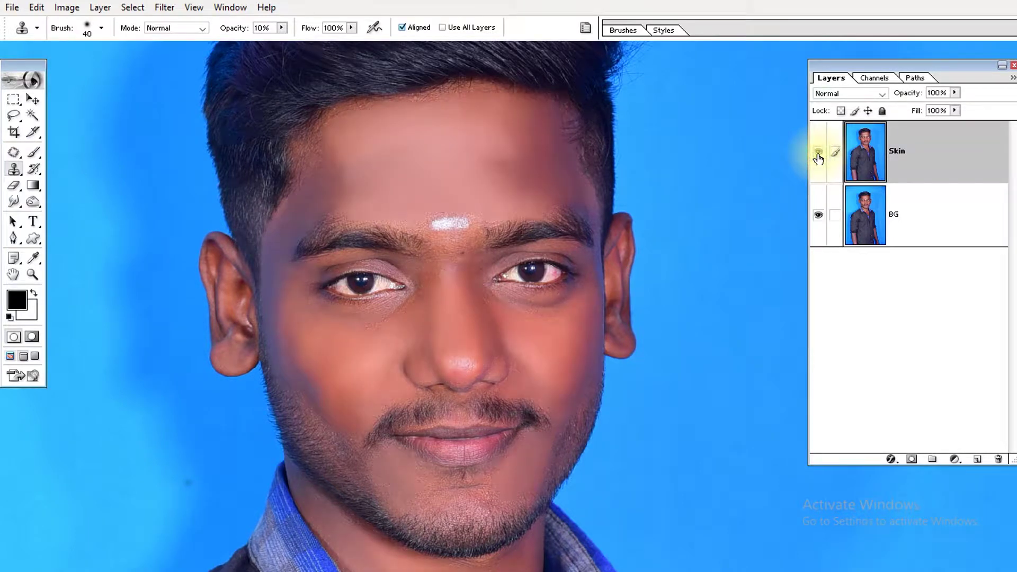
pyautogui.click(818, 155)
pyautogui.click(819, 155)
pyautogui.click(819, 155)
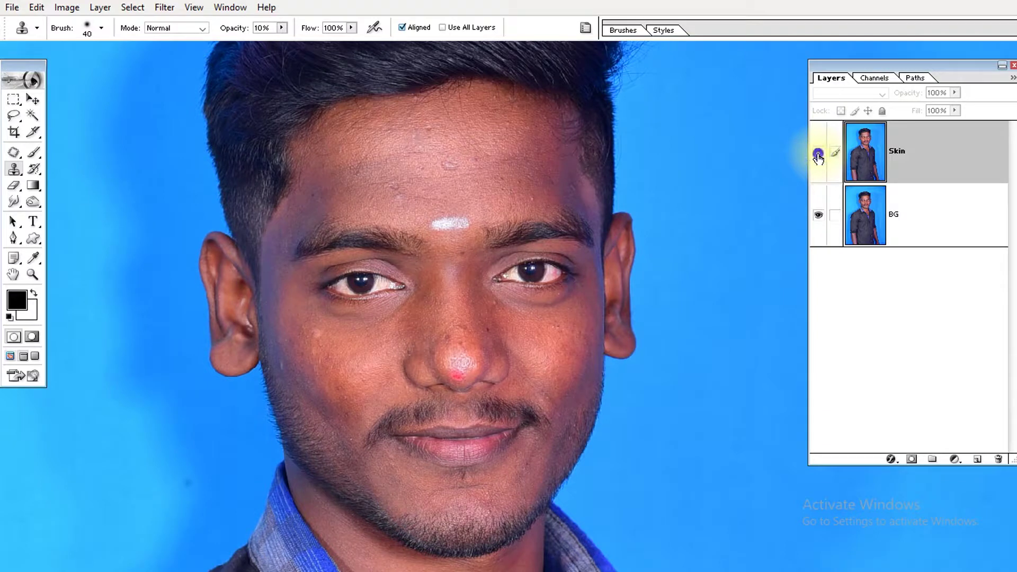
pyautogui.click(818, 155)
pyautogui.click(819, 155)
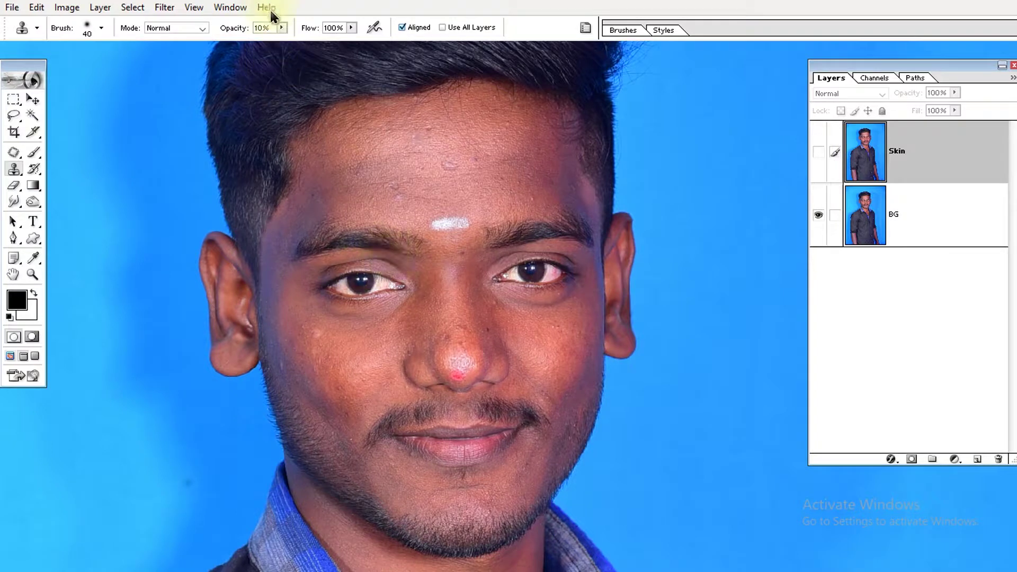
# Step: Turn the Skin layer back on, move the copy window aside, and zoom it to 25%
pyautogui.click(820, 152)
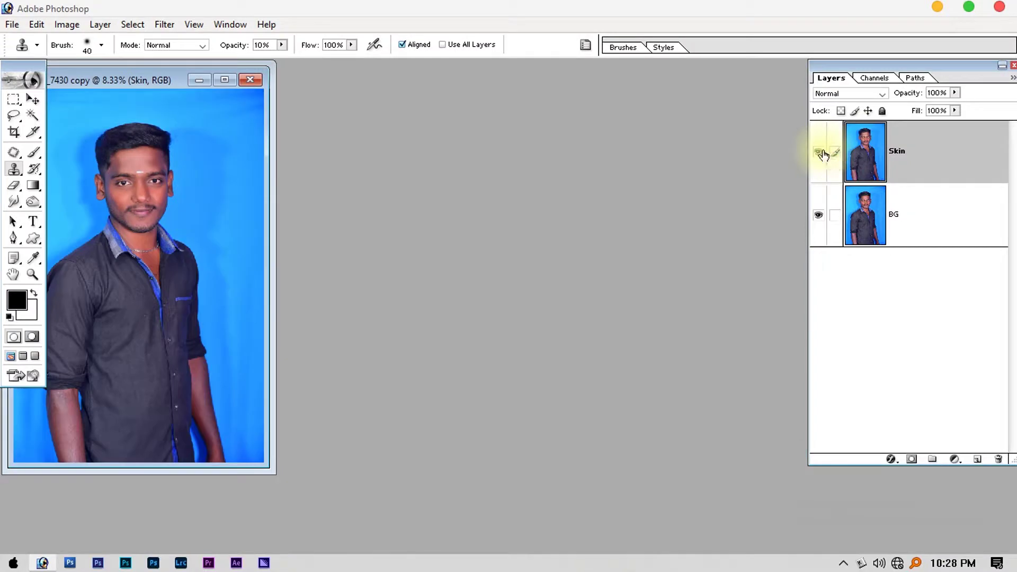
pyautogui.moveTo(152, 80); pyautogui.dragTo(607, 137)
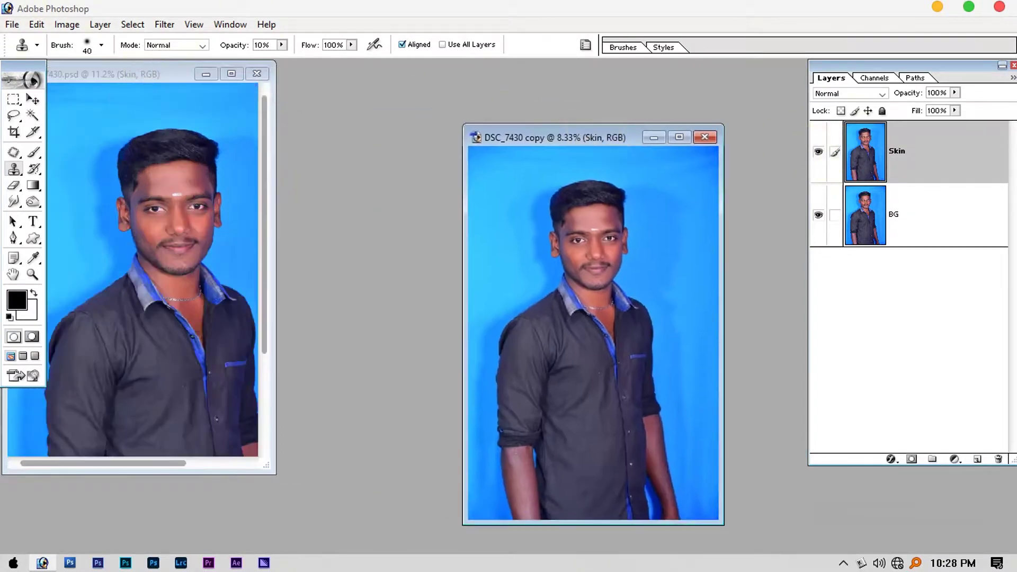
pyautogui.moveTo(610, 291); pyautogui.dragTo(577, 350)
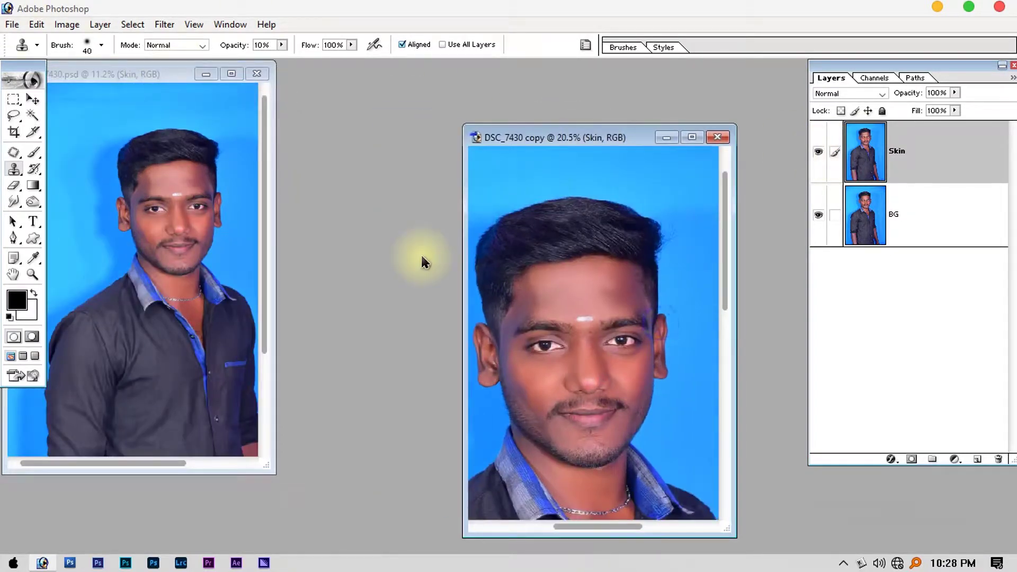
pyautogui.hotkey('ctrl', '+')
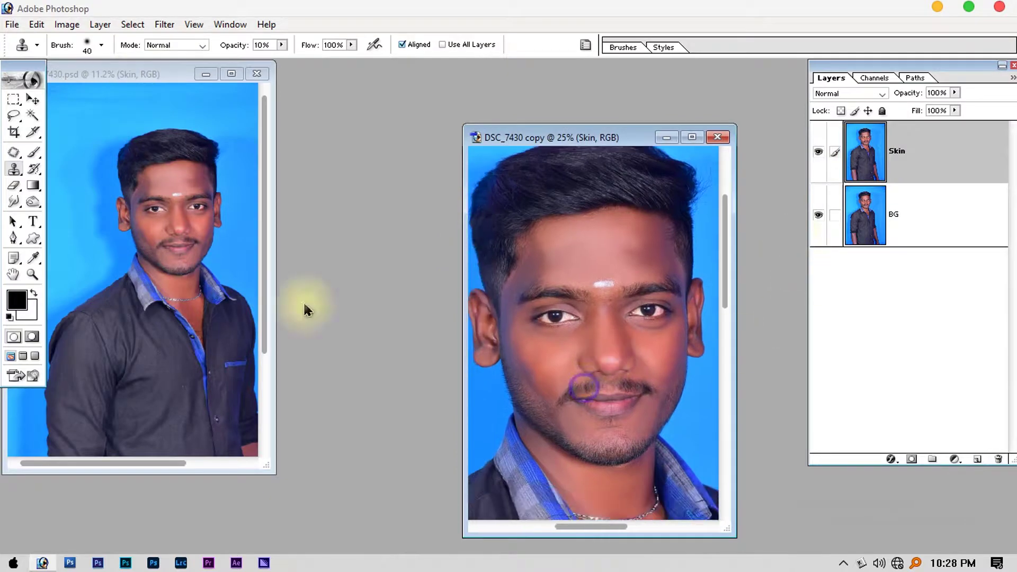
# Step: Hide the Skin layer in DSC_7430.psd and place it beside the smoothed copy
pyautogui.click(170, 257)
pyautogui.click(815, 155)
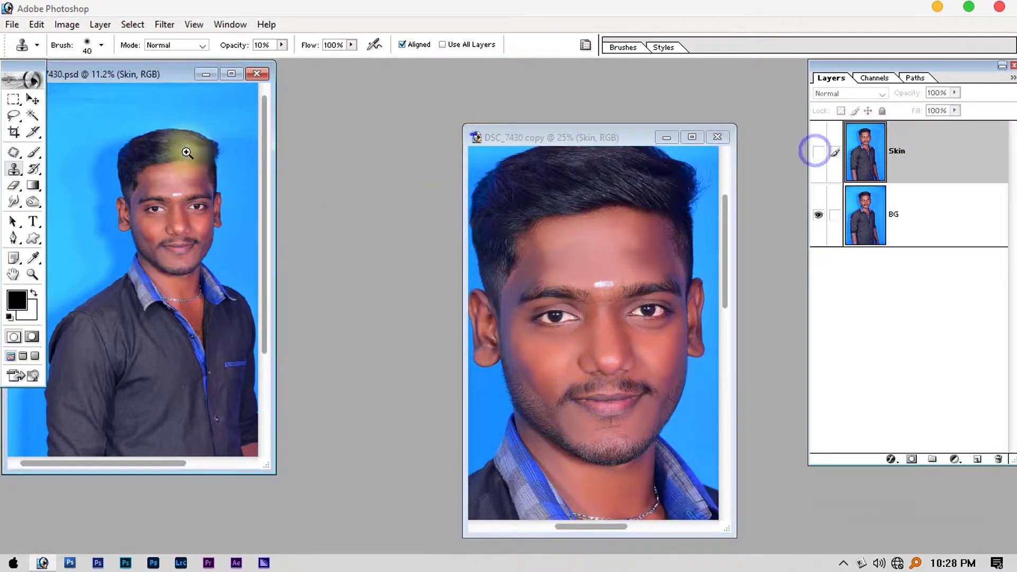
pyautogui.scroll(3, 226, 288)
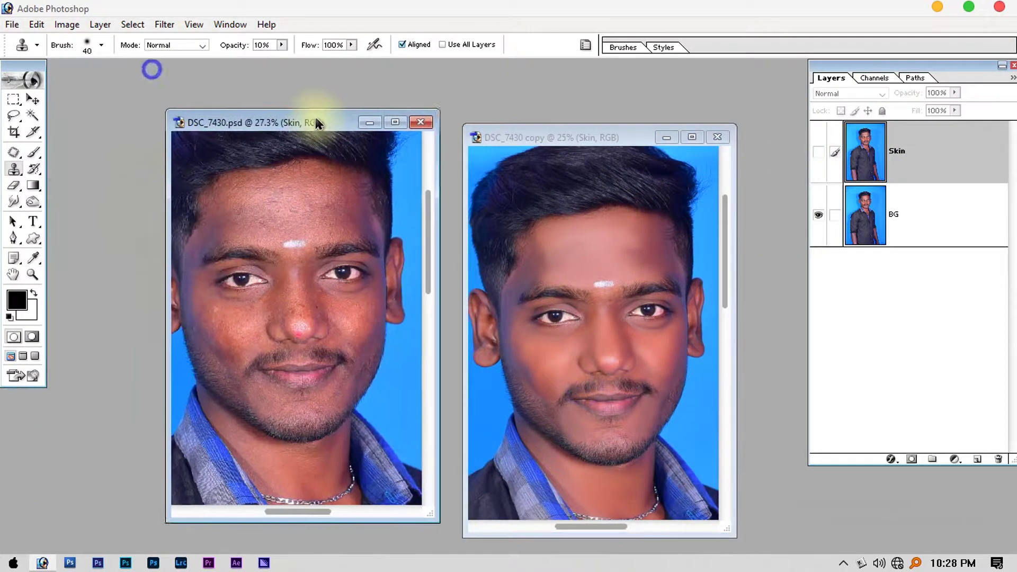
pyautogui.moveTo(161, 84); pyautogui.dragTo(345, 140)
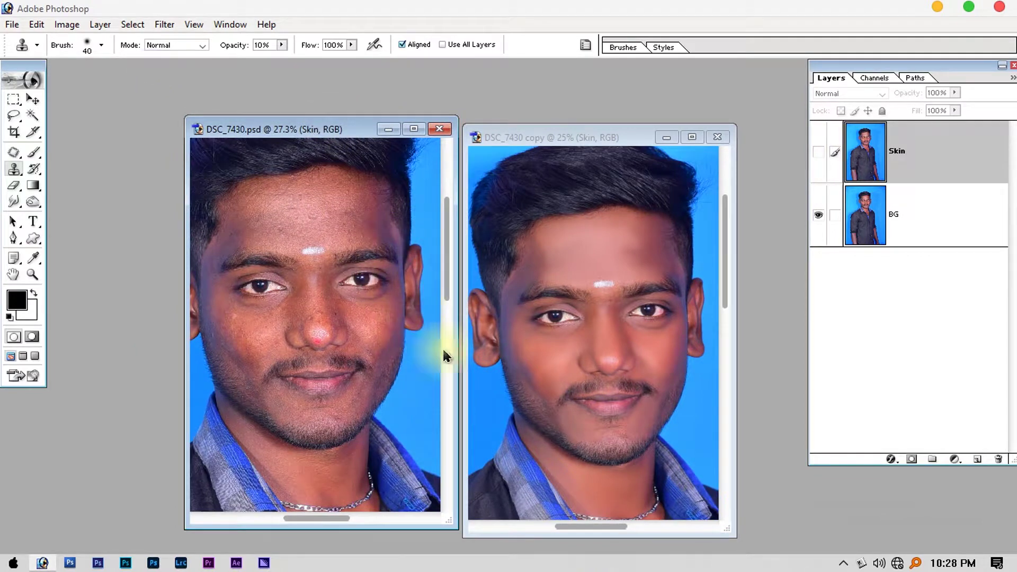
pyautogui.click(630, 385)
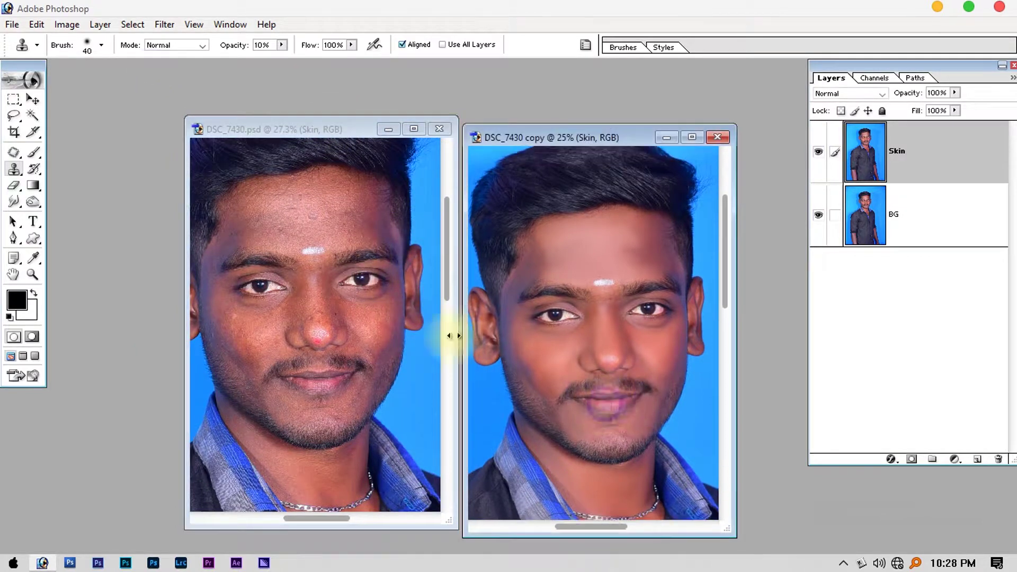
pyautogui.click(259, 297)
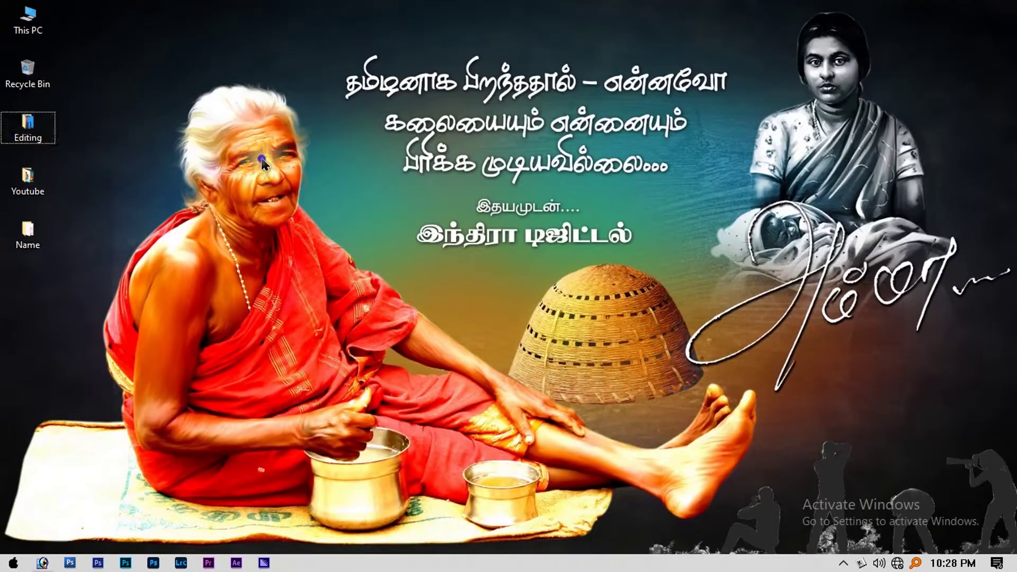
# Step: Open the black-and-white Remini photo from Editing > Ree and step to the next image
pyautogui.doubleClick(27, 127)
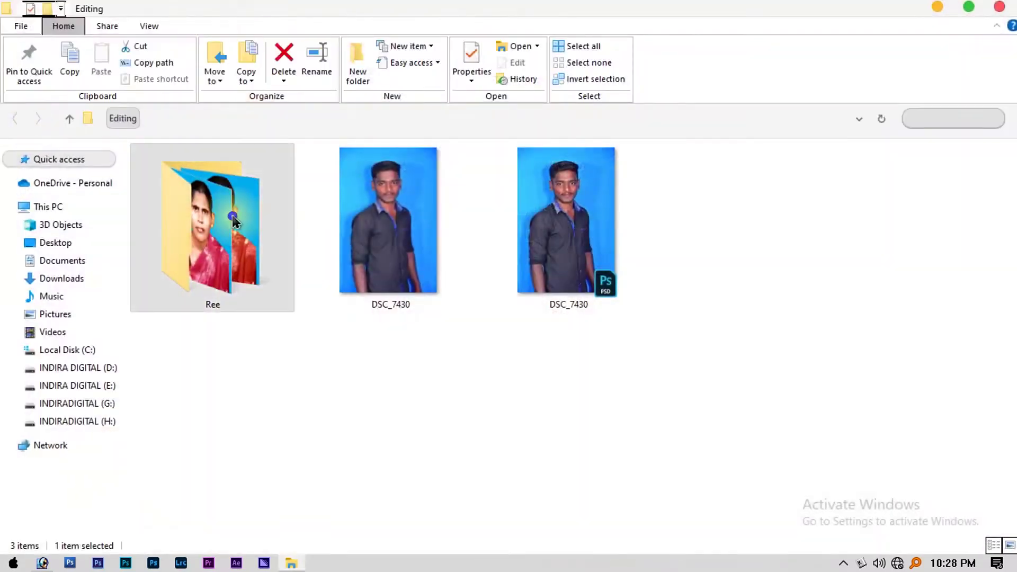
pyautogui.doubleClick(249, 241)
pyautogui.doubleClick(255, 166)
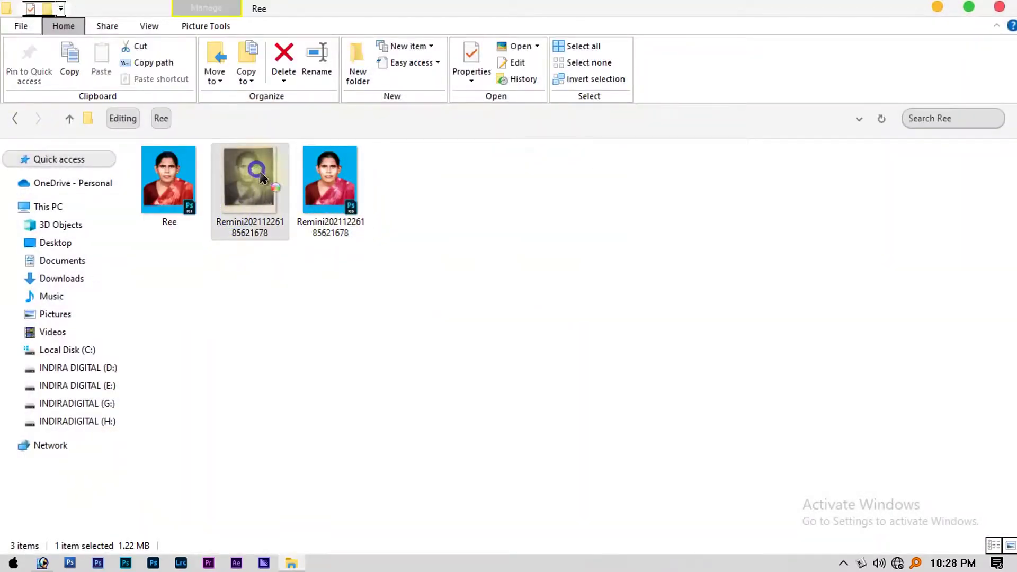
pyautogui.press('Right')
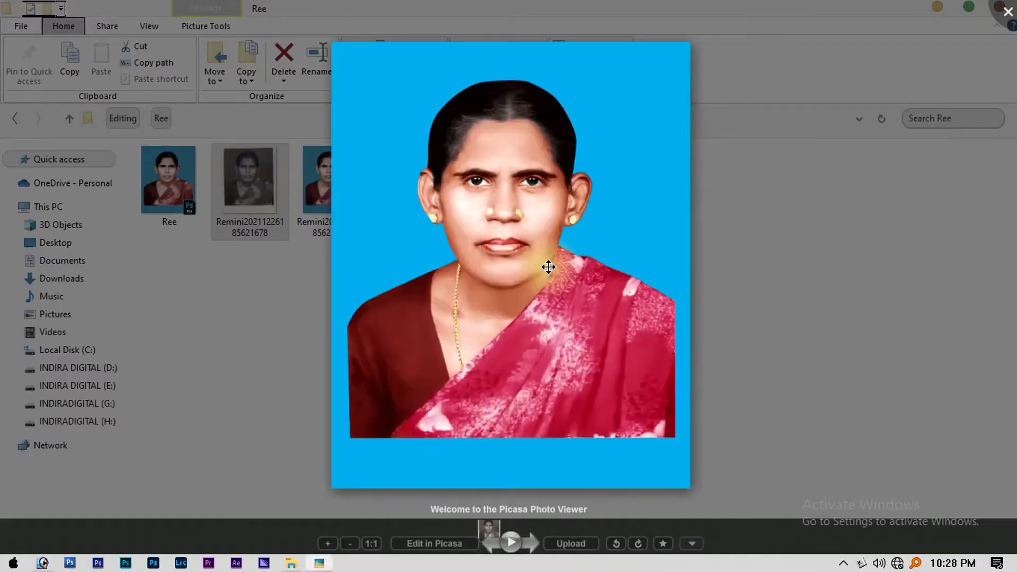
# Step: Return to the black-and-white Remini photo and zoom in on it
pyautogui.click(549, 267)
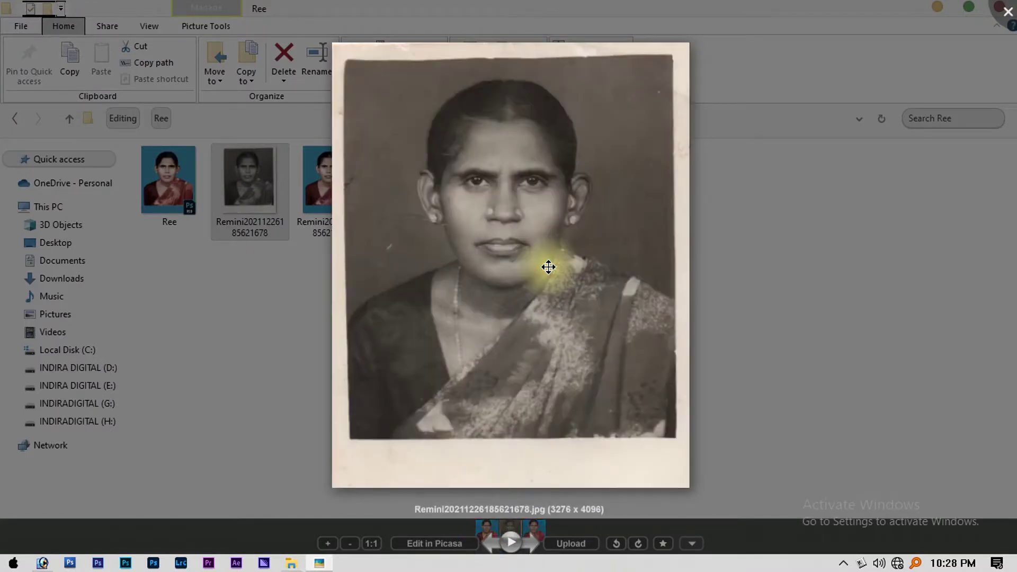
pyautogui.scroll(1, 548, 265)
pyautogui.scroll(2, 558, 104)
pyautogui.scroll(2, 464, 200)
pyautogui.scroll(1, 488, 261)
# Step: Switch to the colourised blue-background version and zoom in on it
pyautogui.press('Left')
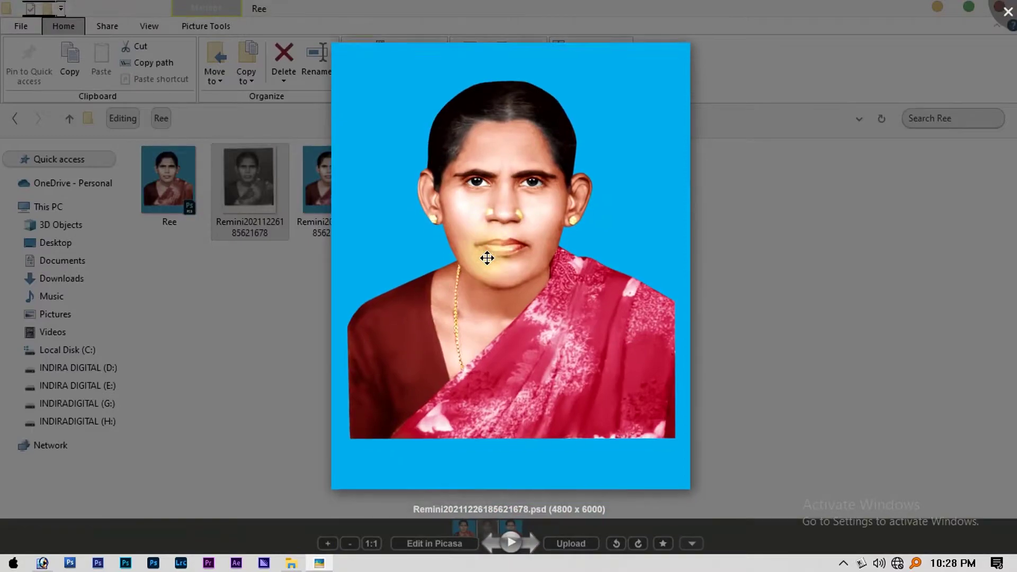
pyautogui.scroll(1, 530, 233)
pyautogui.scroll(2, 509, 218)
pyautogui.scroll(1, 490, 271)
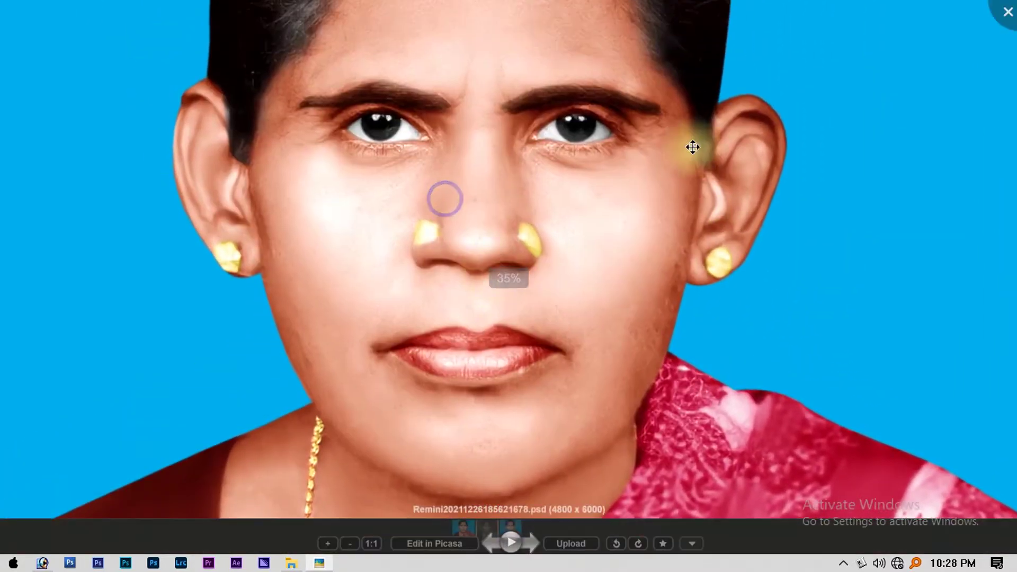
# Step: Close Picasa Photo Viewer and open the Ree image file from the folder
pyautogui.press('Escape')
pyautogui.press('Left')
pyautogui.doubleClick(168, 174)
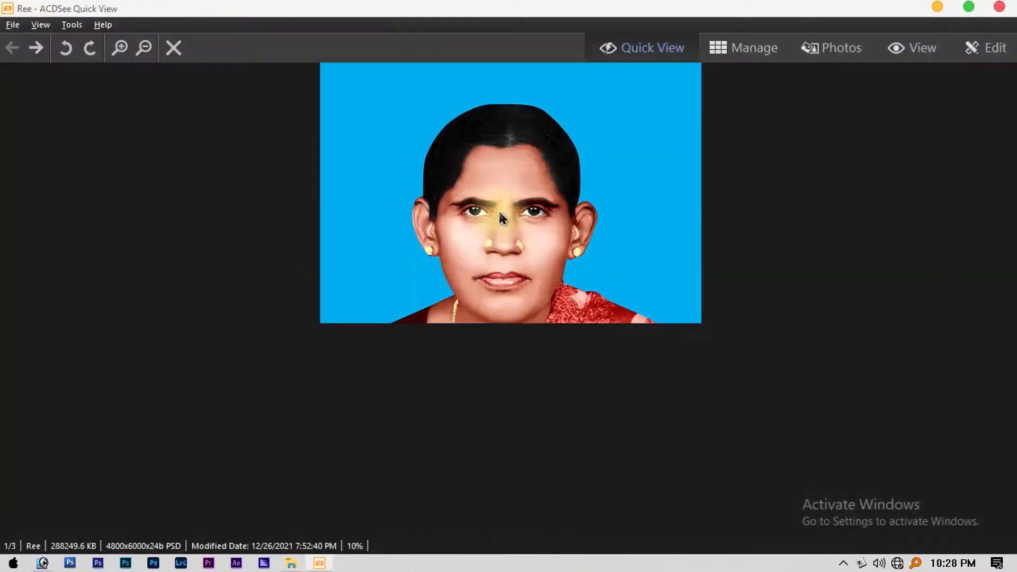
pyautogui.scroll(3, 479, 213)
pyautogui.moveTo(475, 240); pyautogui.dragTo(531, 129)
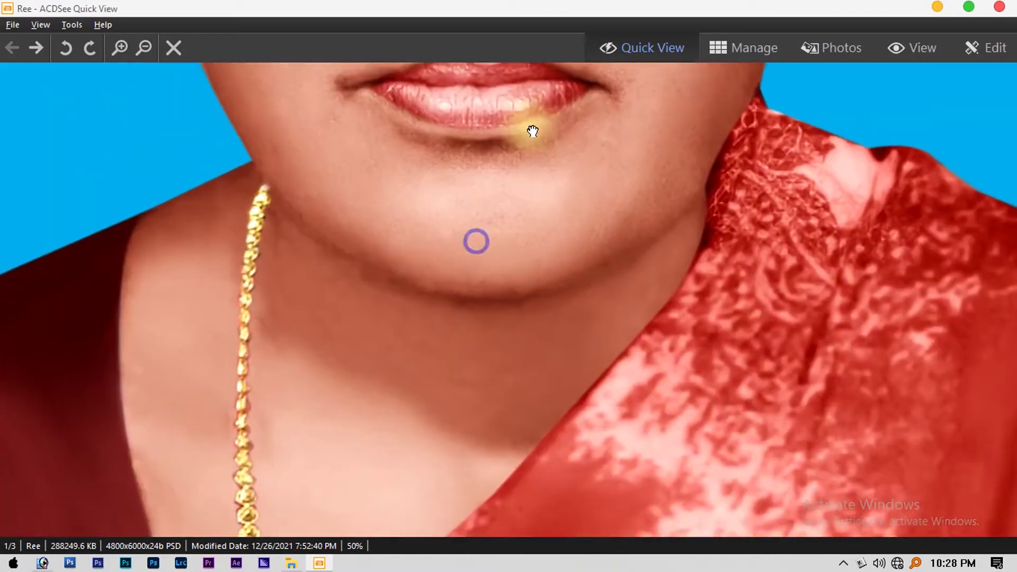
pyautogui.scroll(-1, 433, 340)
pyautogui.press('Left')
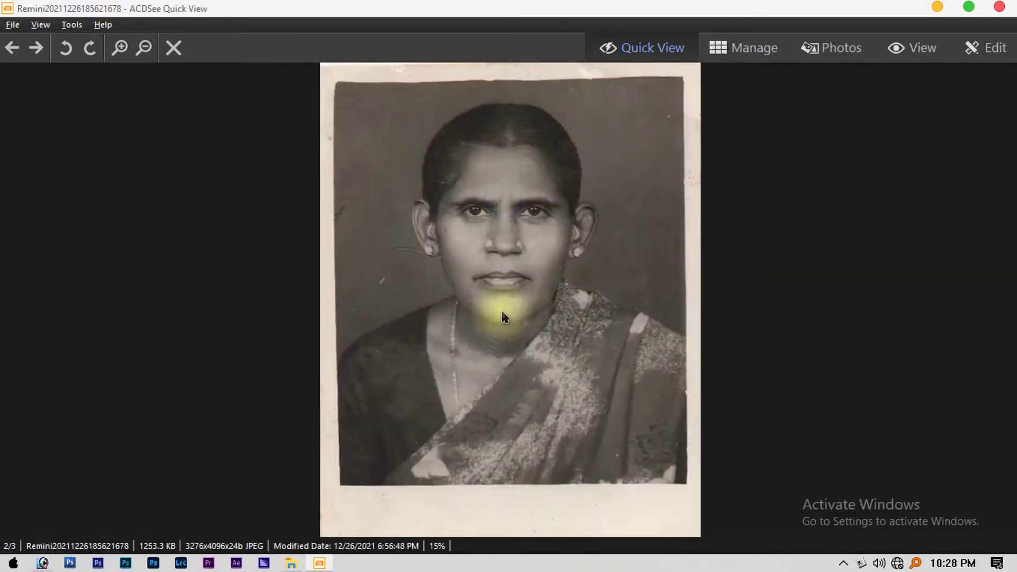
pyautogui.scroll(2, 501, 308)
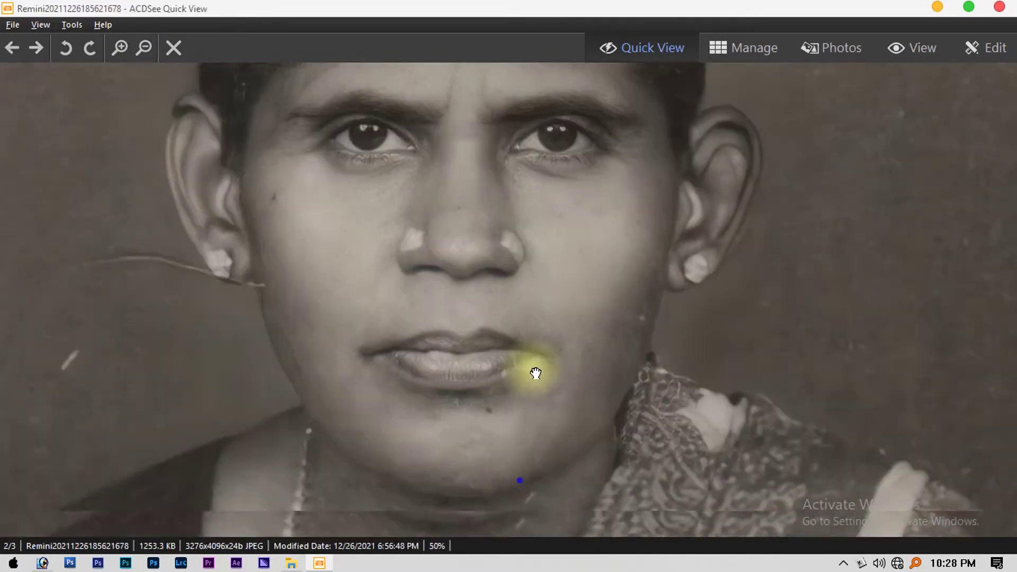
pyautogui.moveTo(536, 373); pyautogui.dragTo(599, 161)
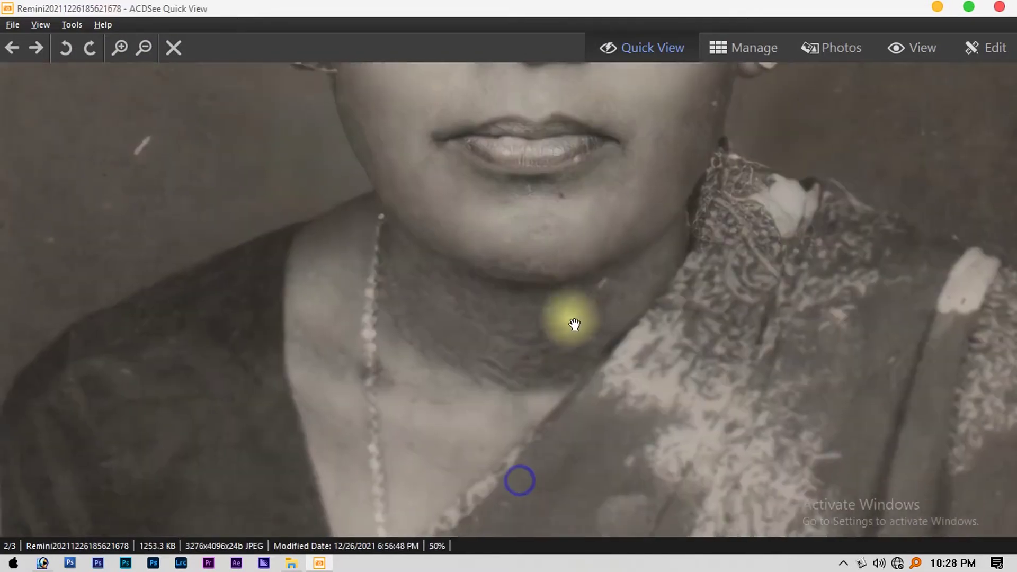
pyautogui.scroll(1, 493, 363)
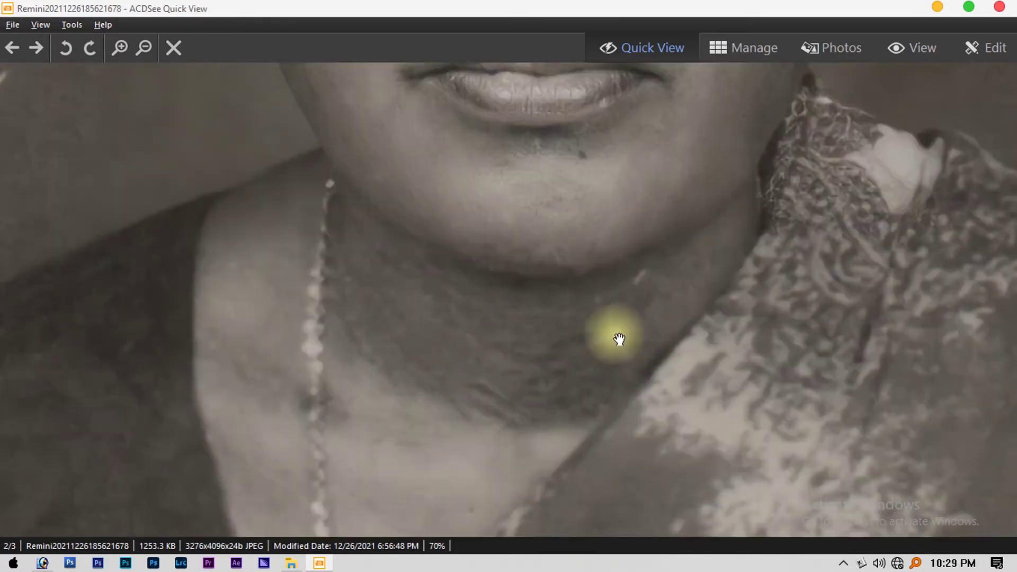
pyautogui.moveTo(559, 176); pyautogui.dragTo(586, 367)
pyautogui.press('Escape')
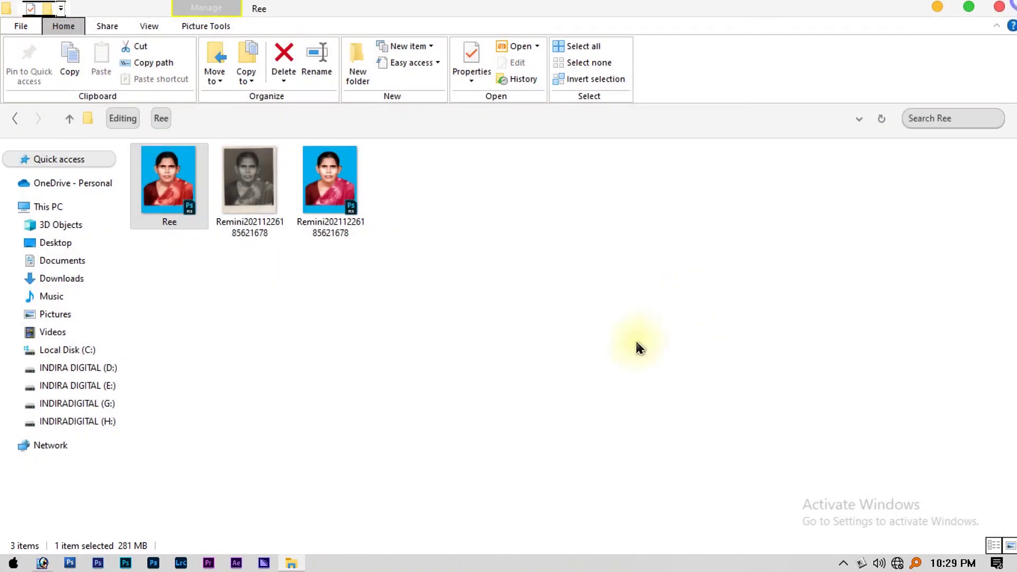